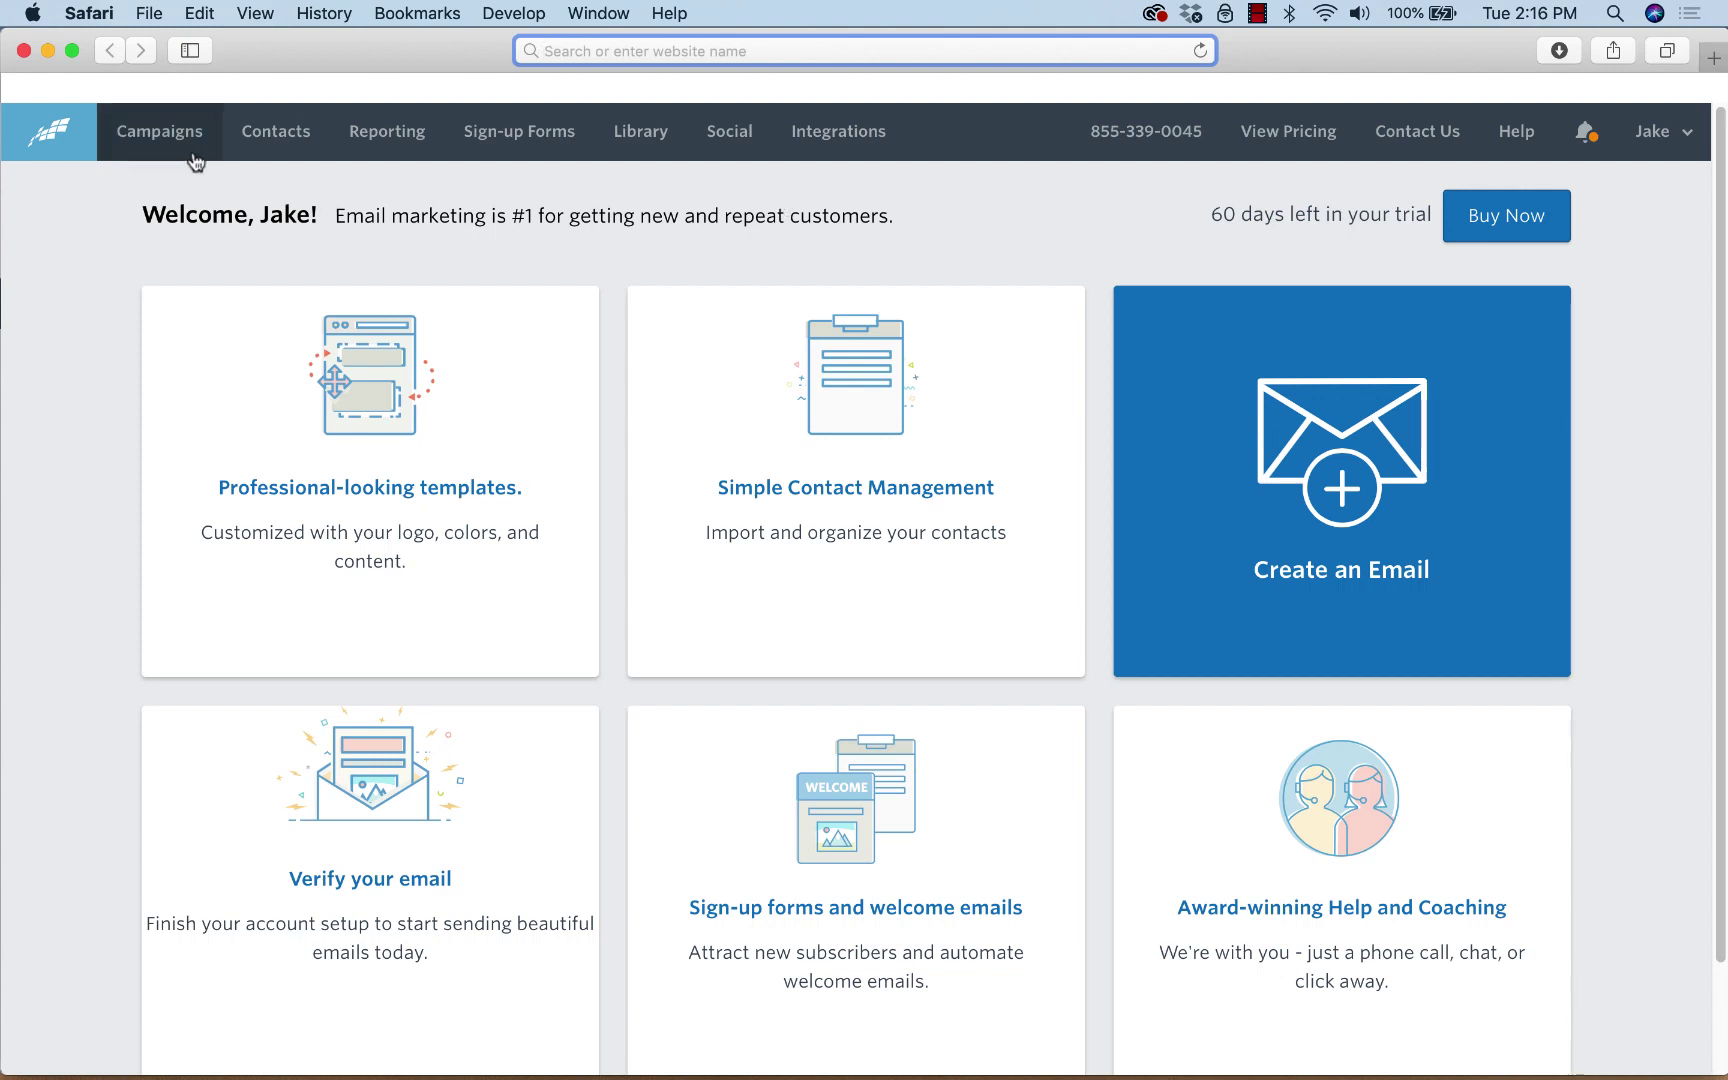
Create a new Email Automation campaign and choose the Welcome Email type.
left_click(165, 140)
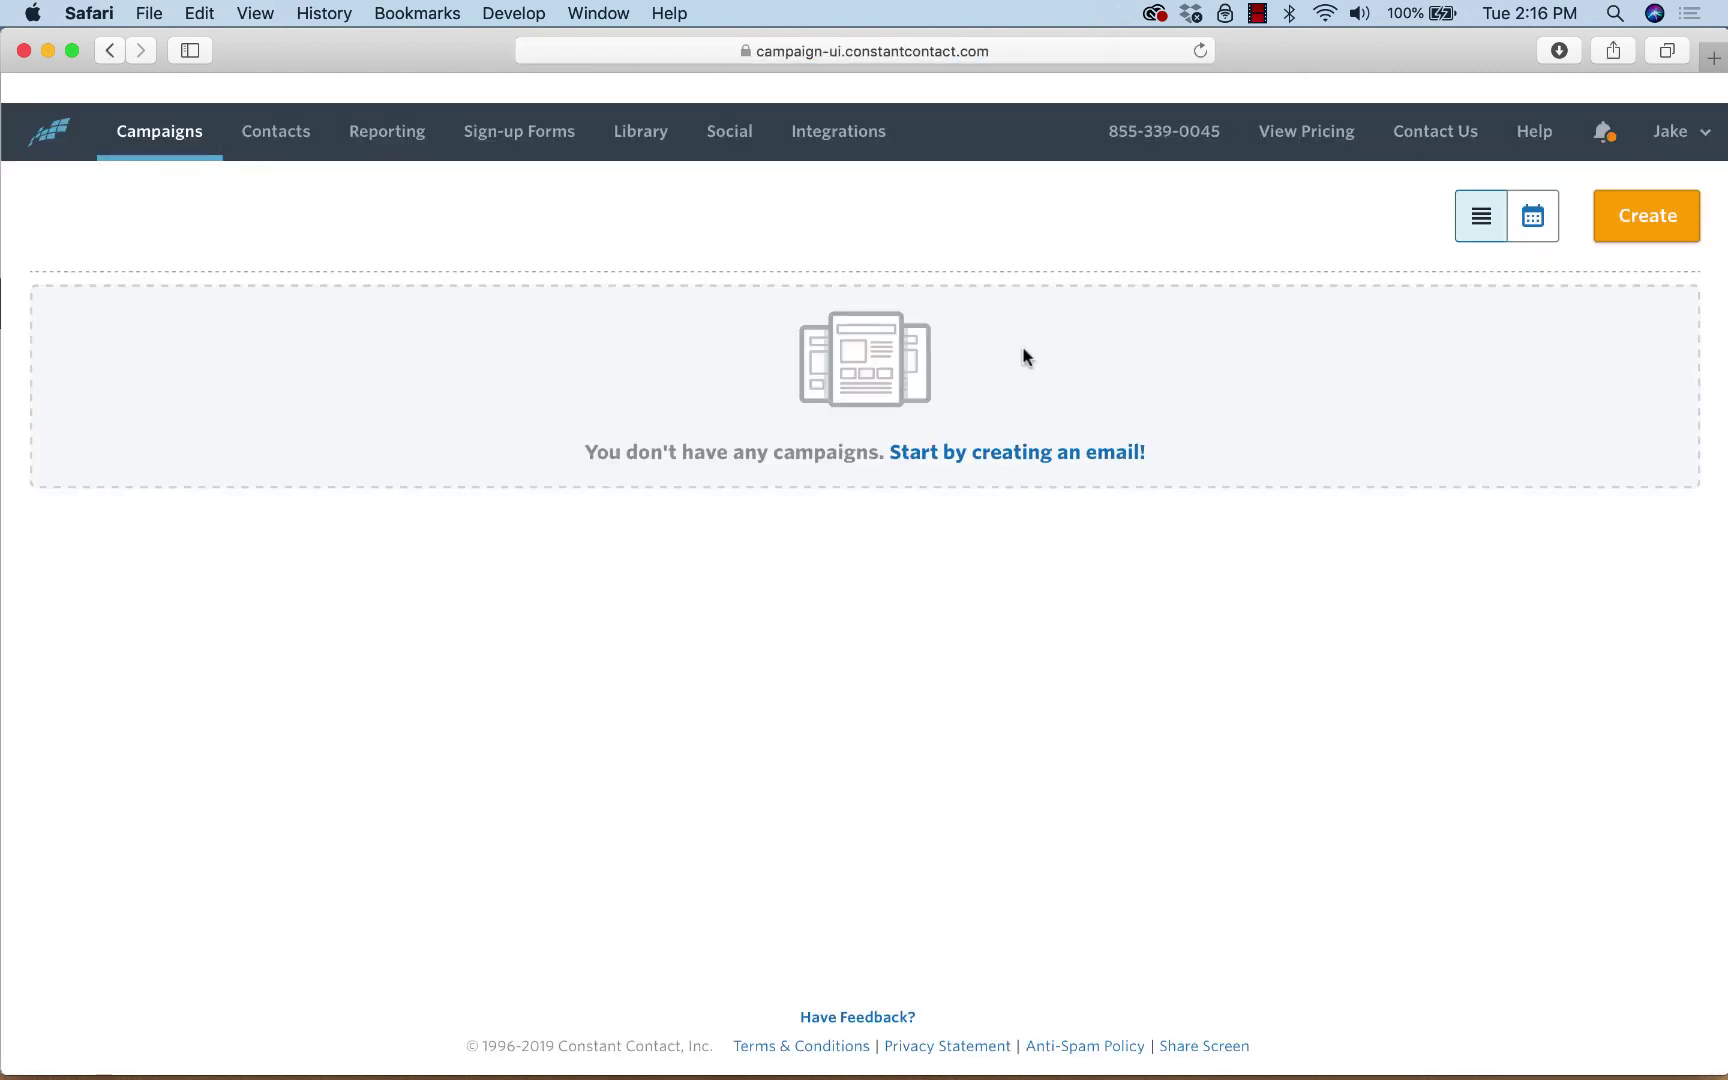
left_click(1640, 232)
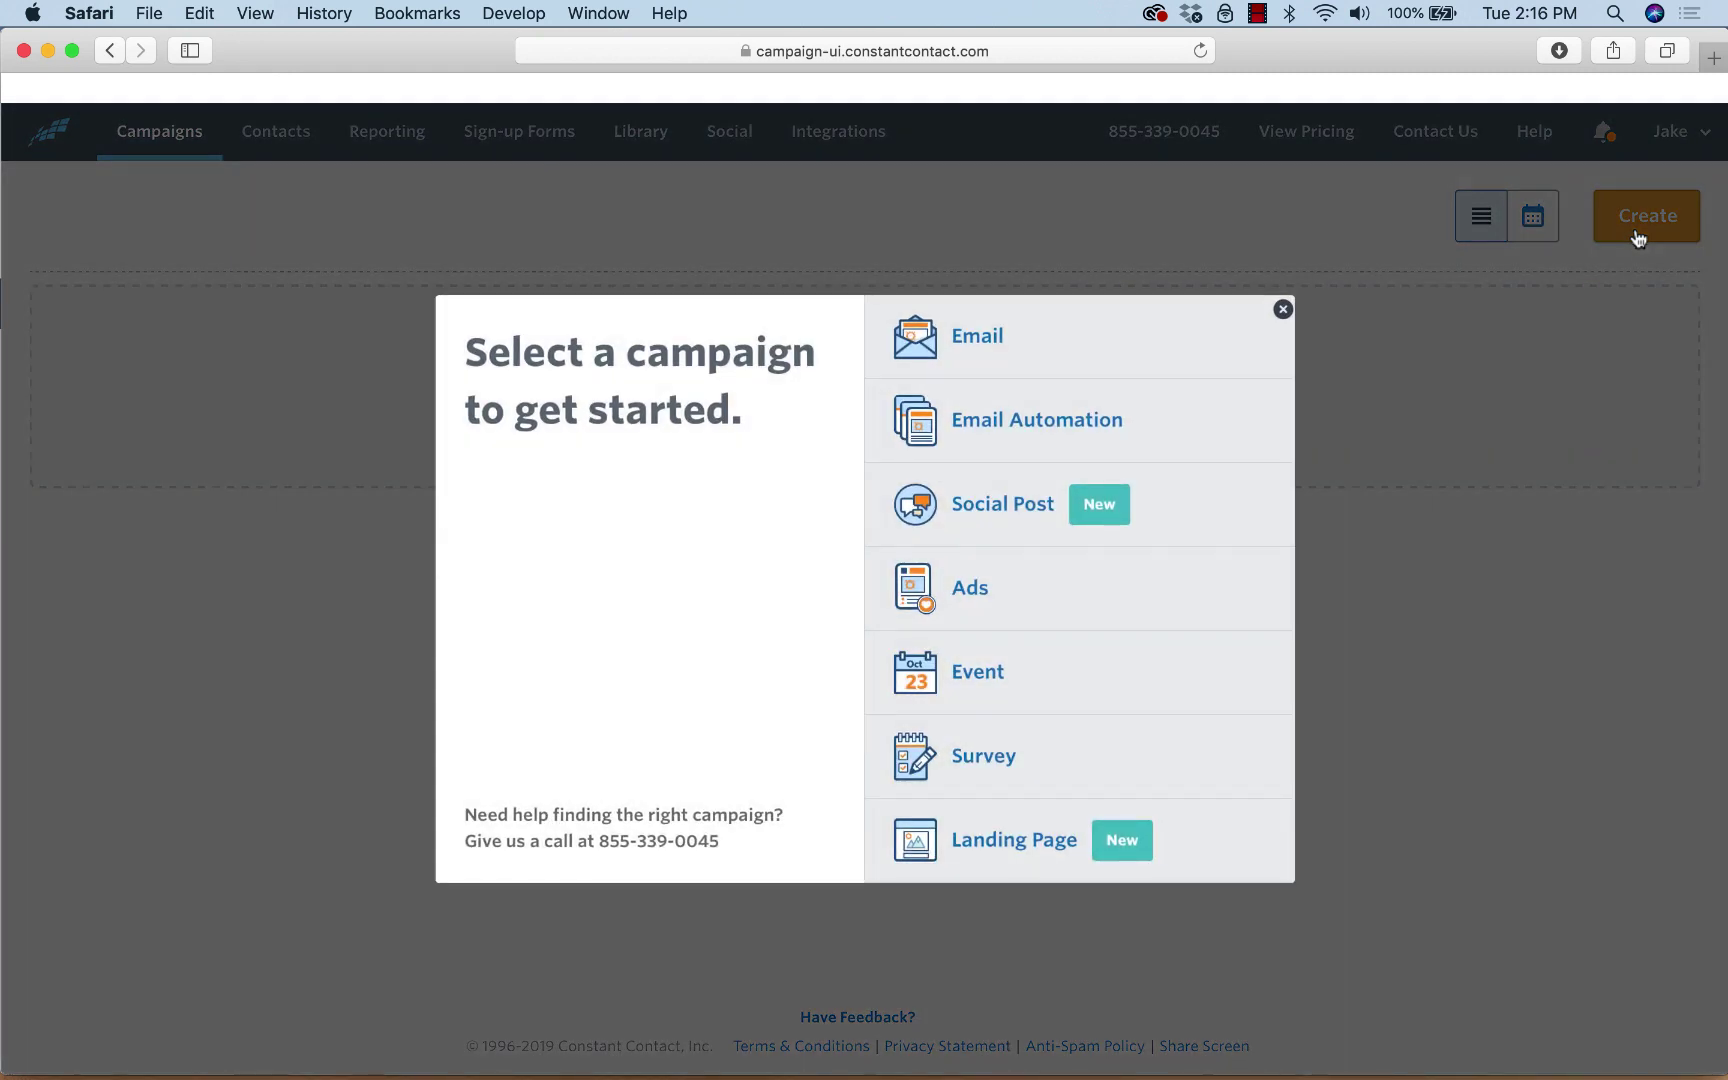
left_click(991, 433)
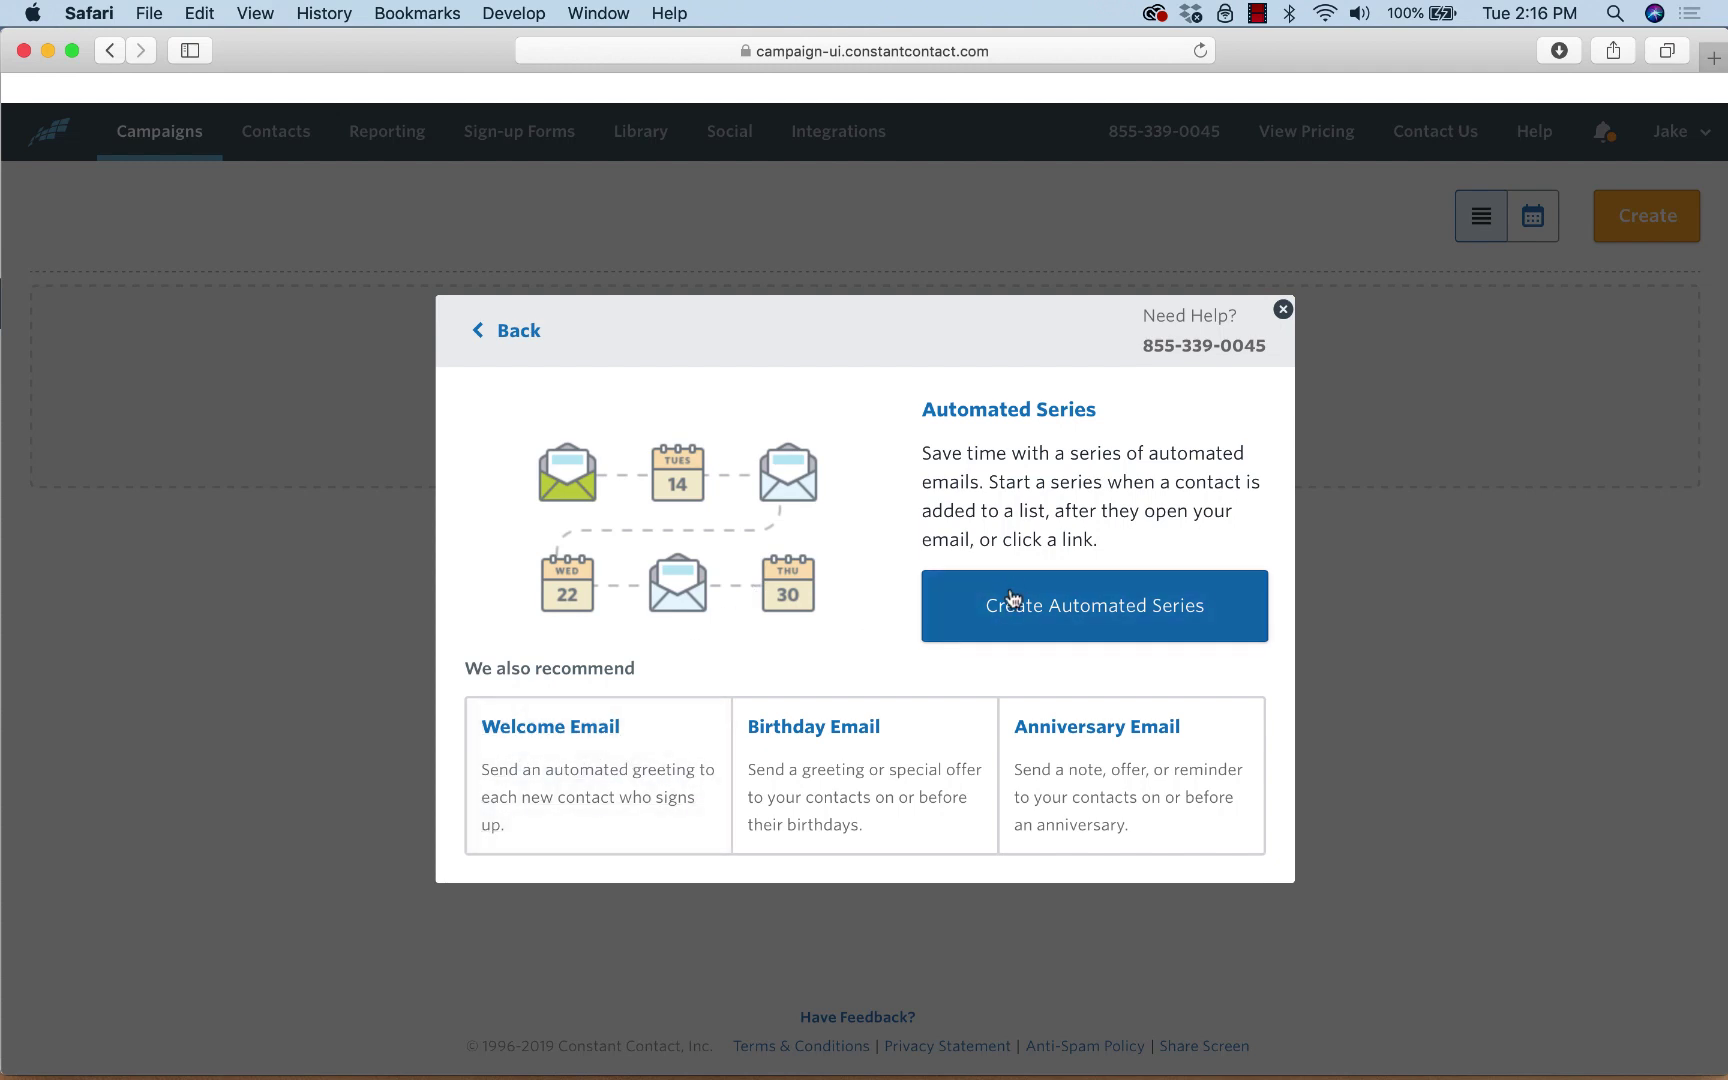
left_click(543, 731)
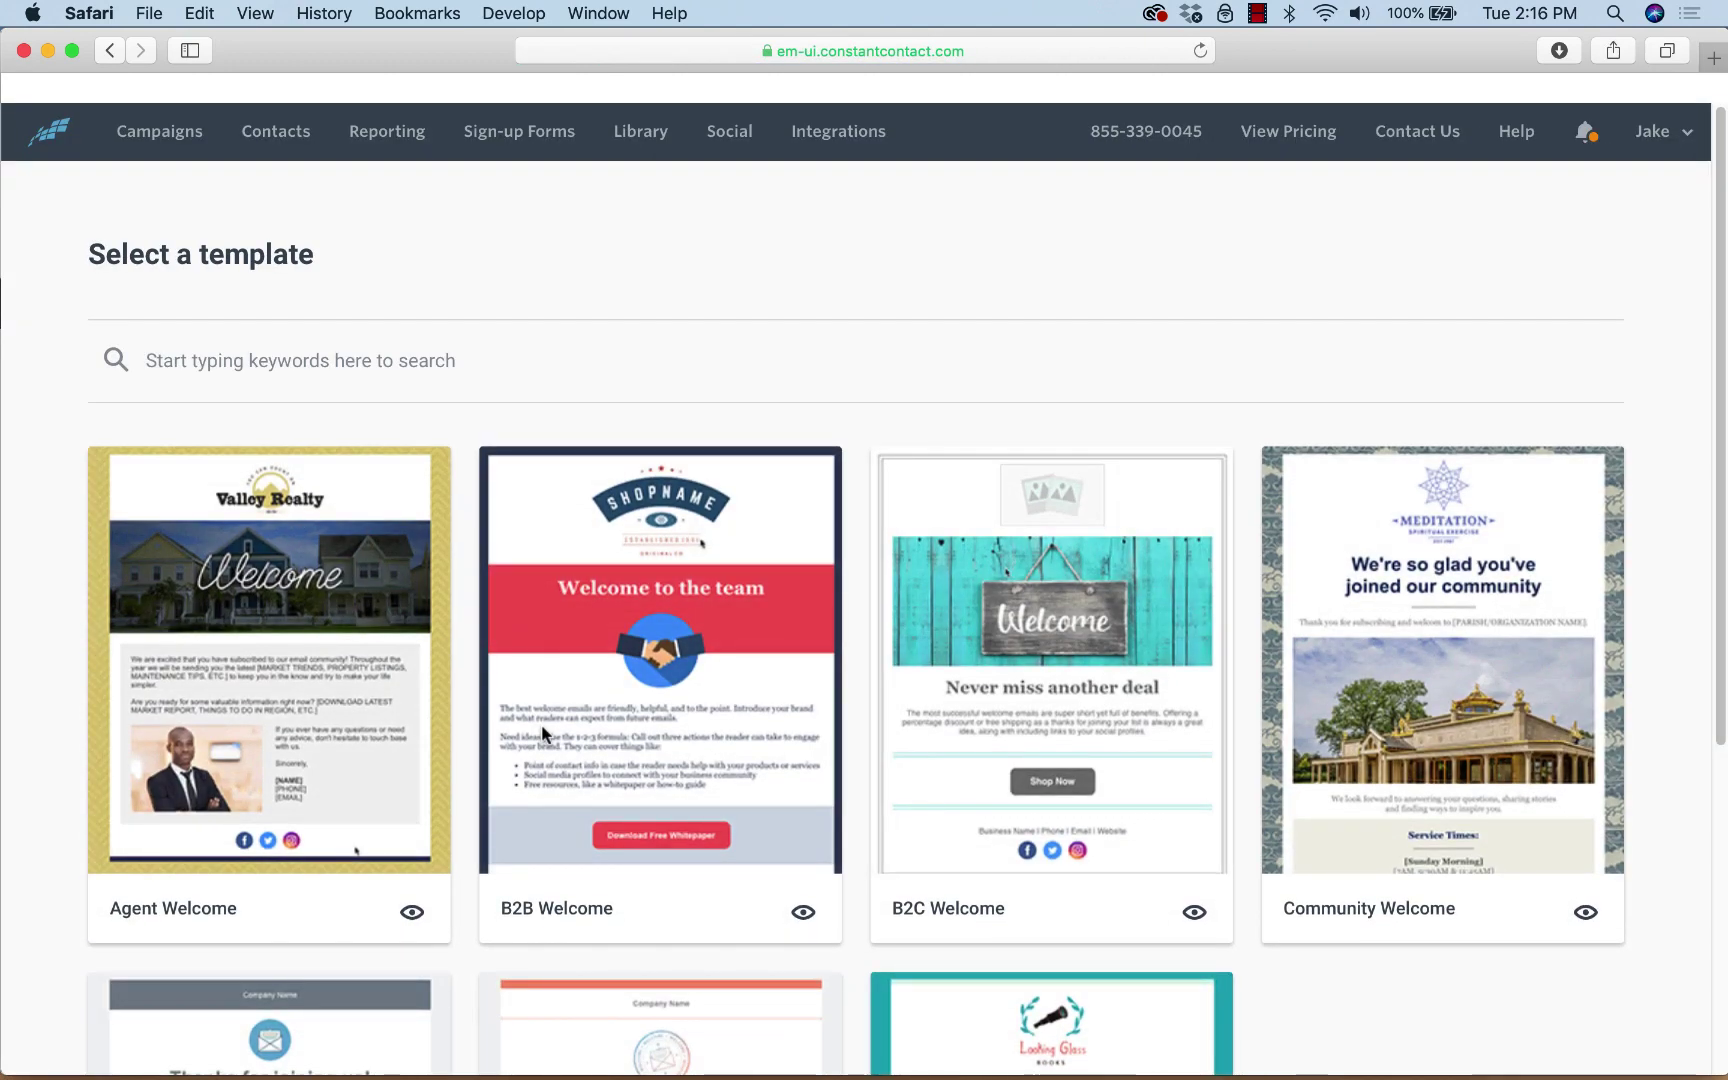
Start the welcome email from the B2C Welcome template and review its content.
left_click(1101, 637)
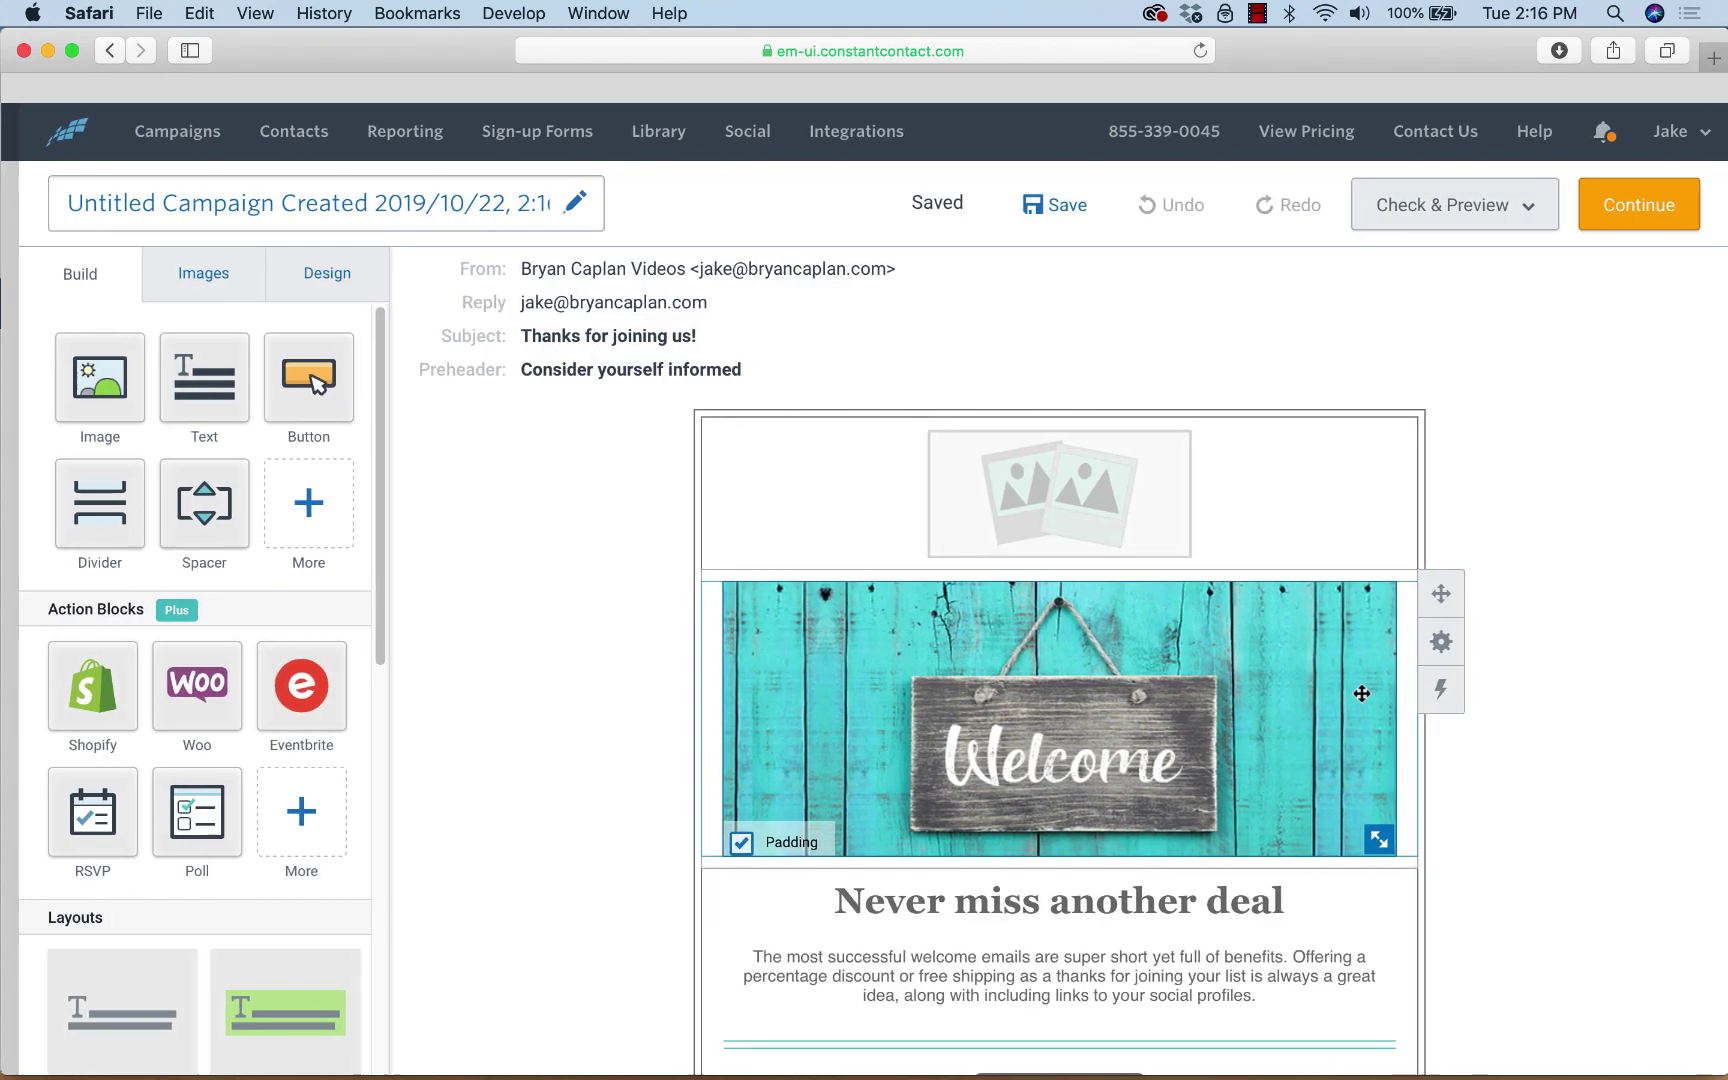
scroll(1403, 725, "down", 3)
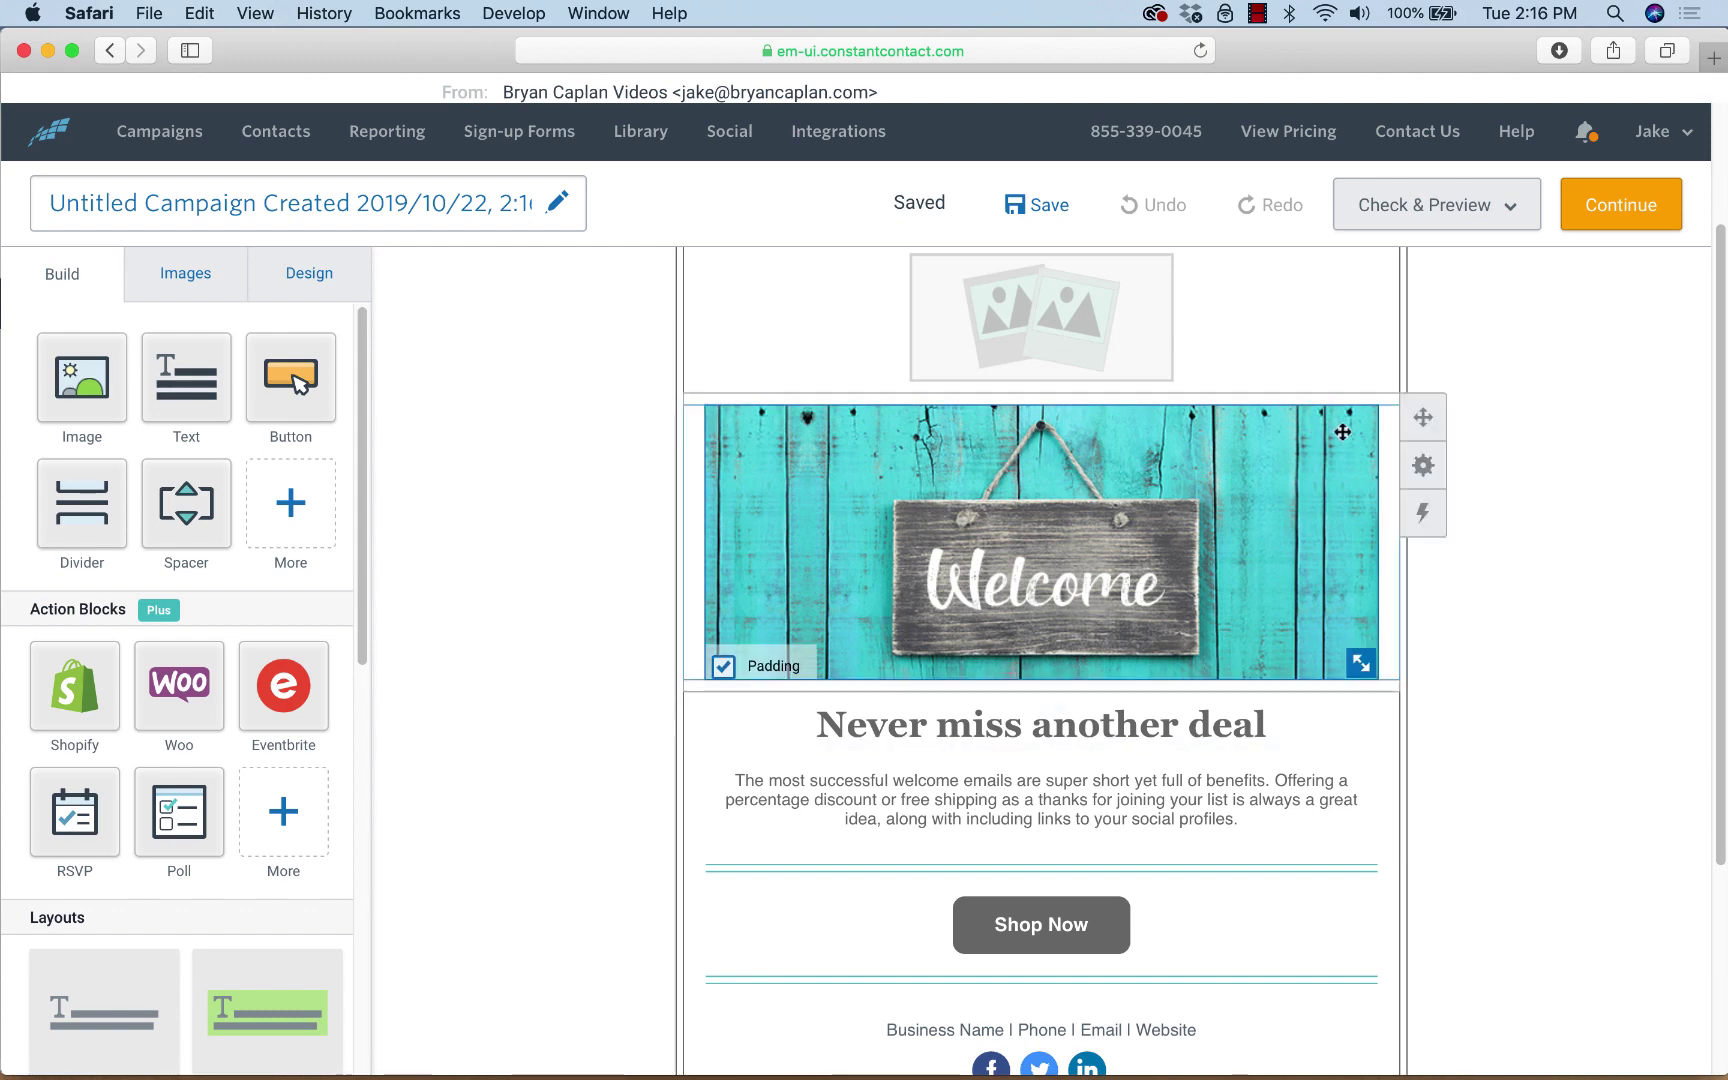
scroll(1535, 462, "up", 3)
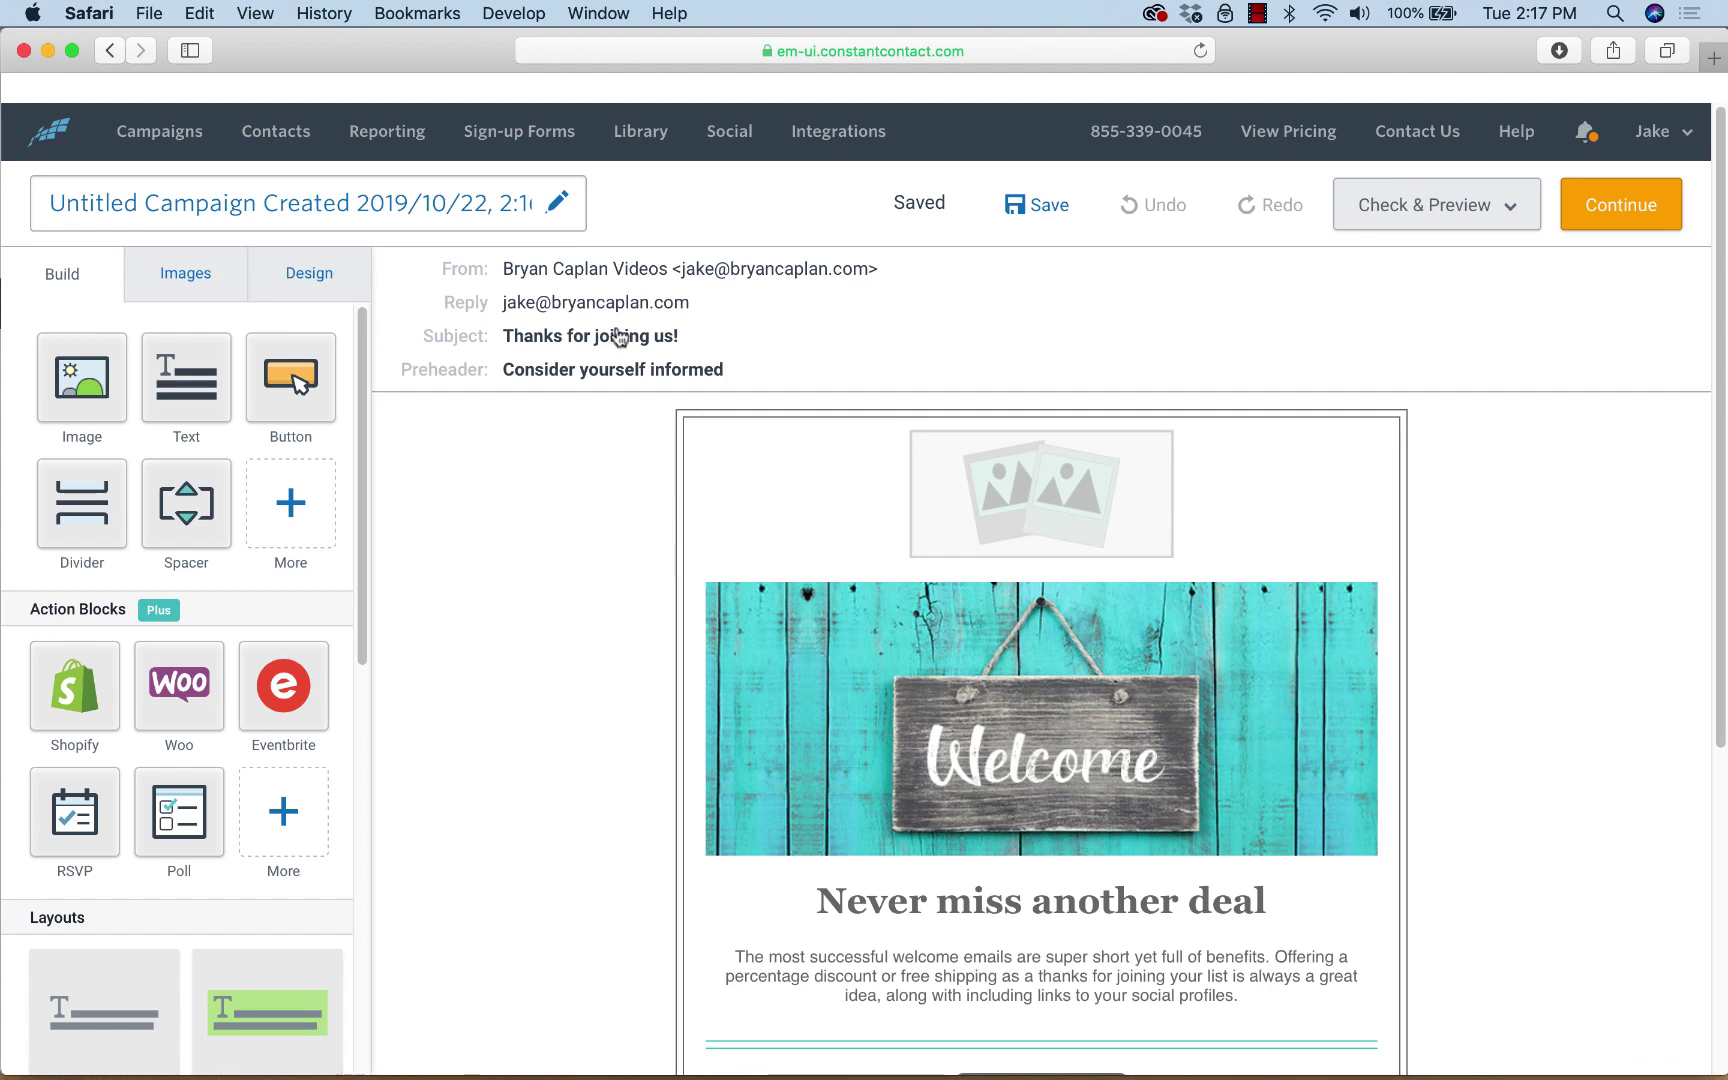
left_click(662, 354)
Append "Here's your 10% Off" to the subject "Thanks for joining us!" and save it.
left_click(556, 460)
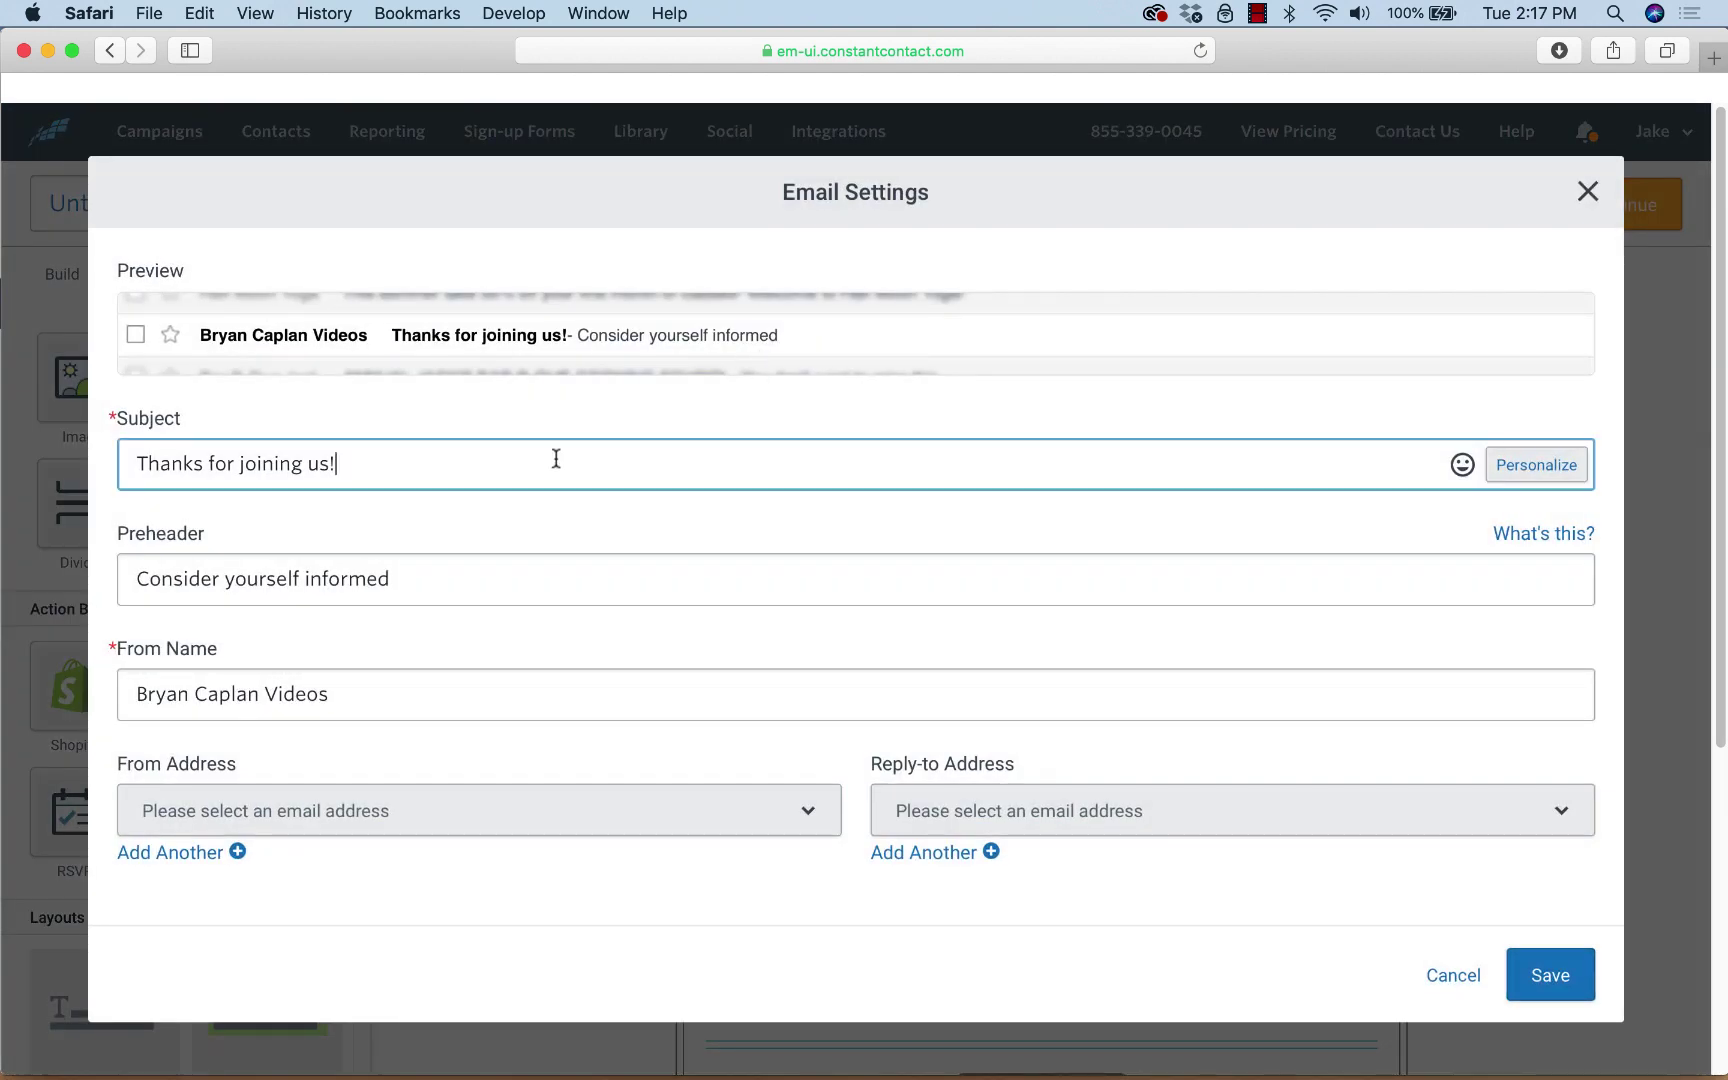
type("Her")
type("e'")
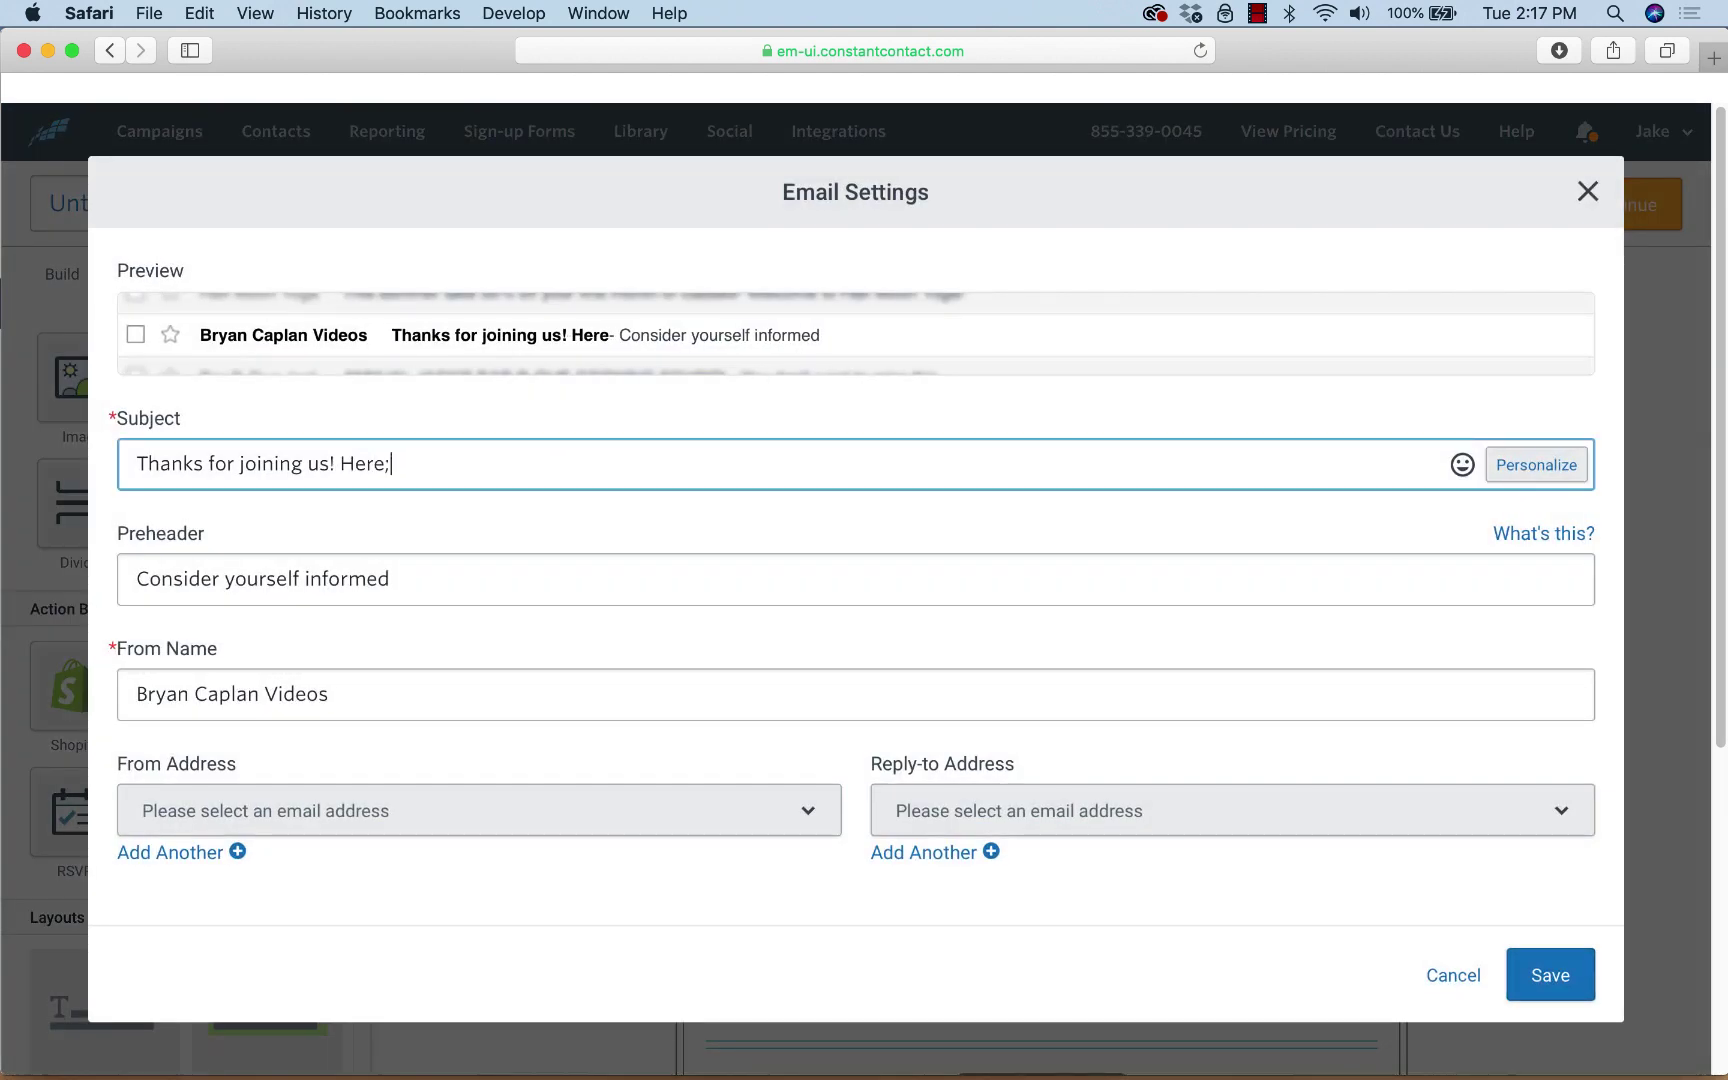
type("s you")
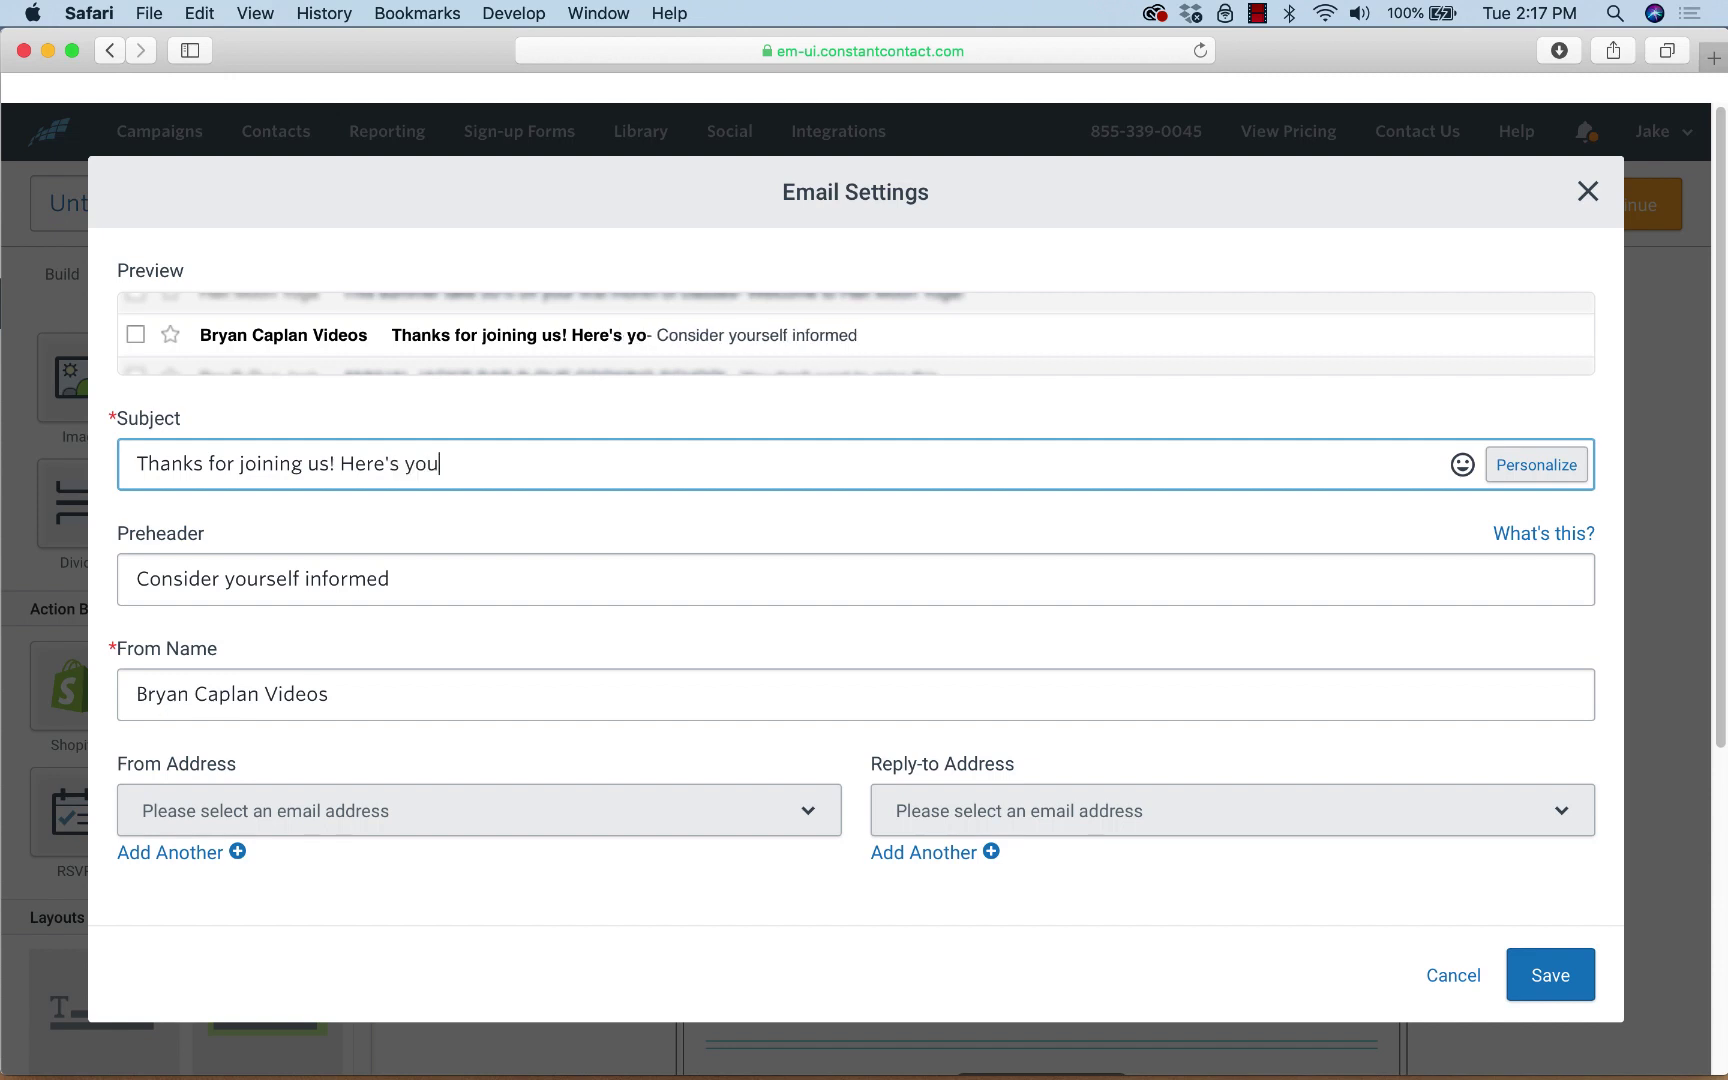
type("r 10")
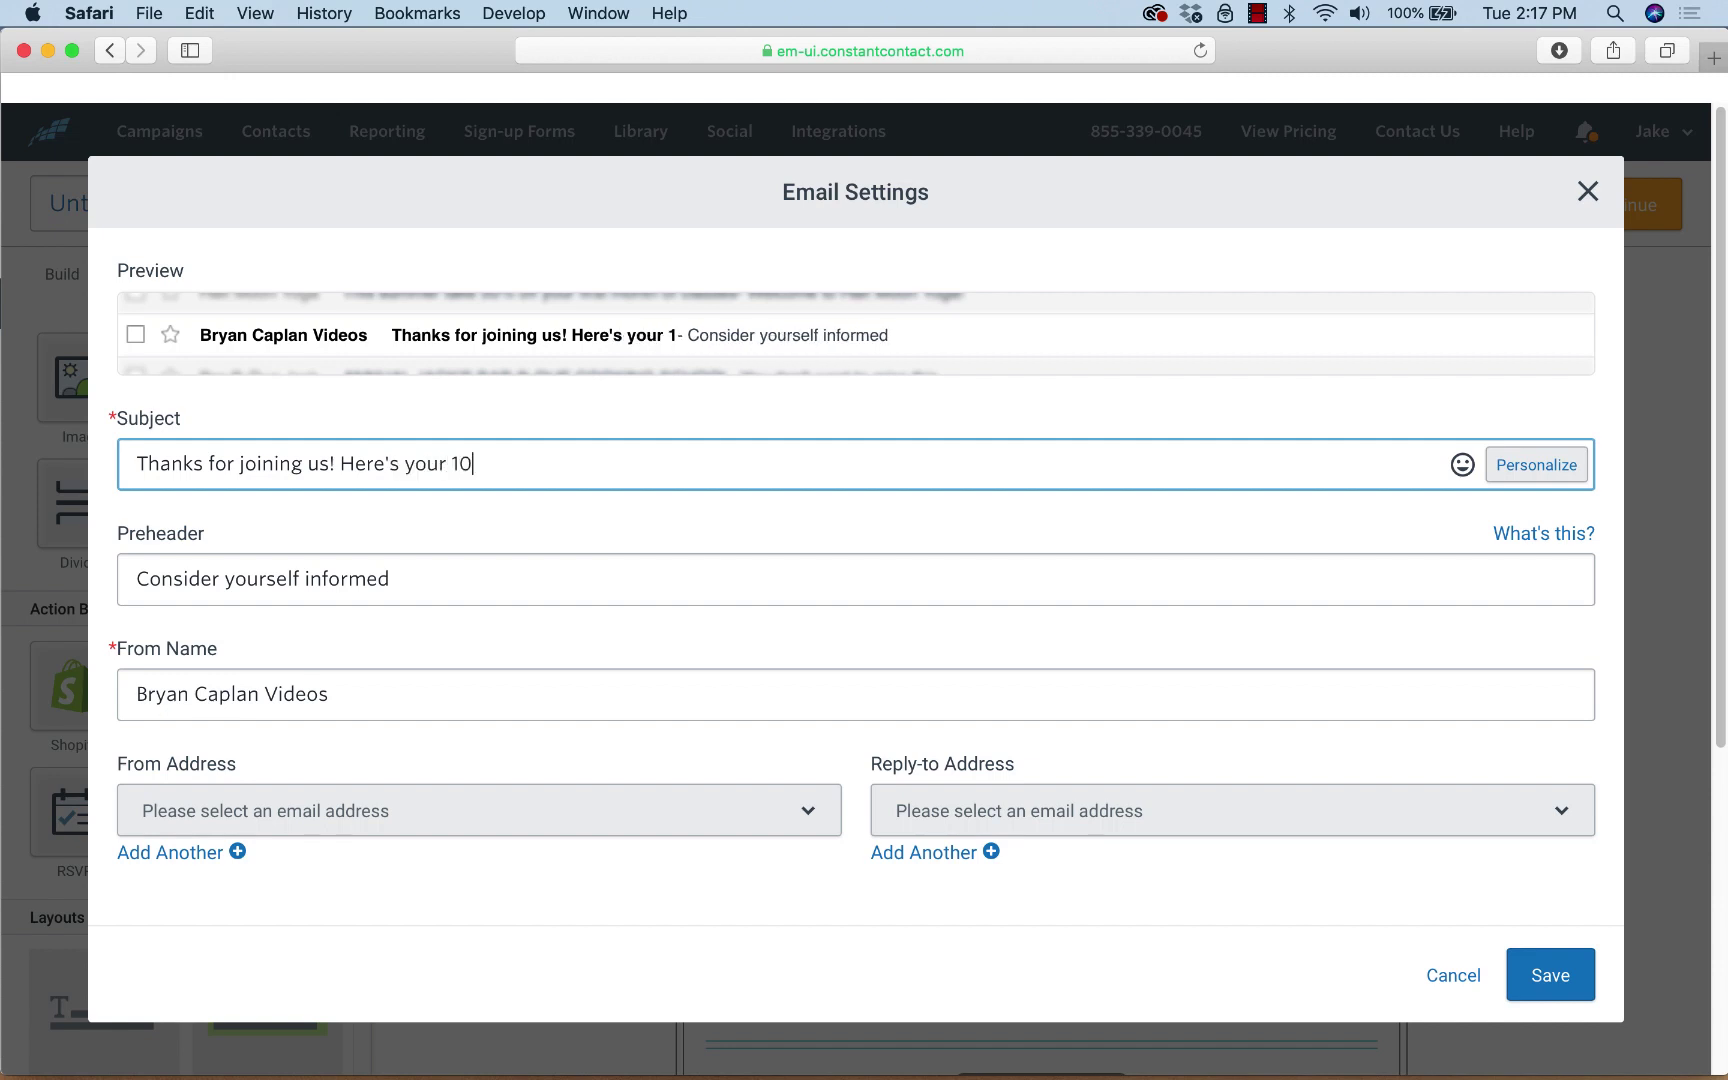
type("% Off")
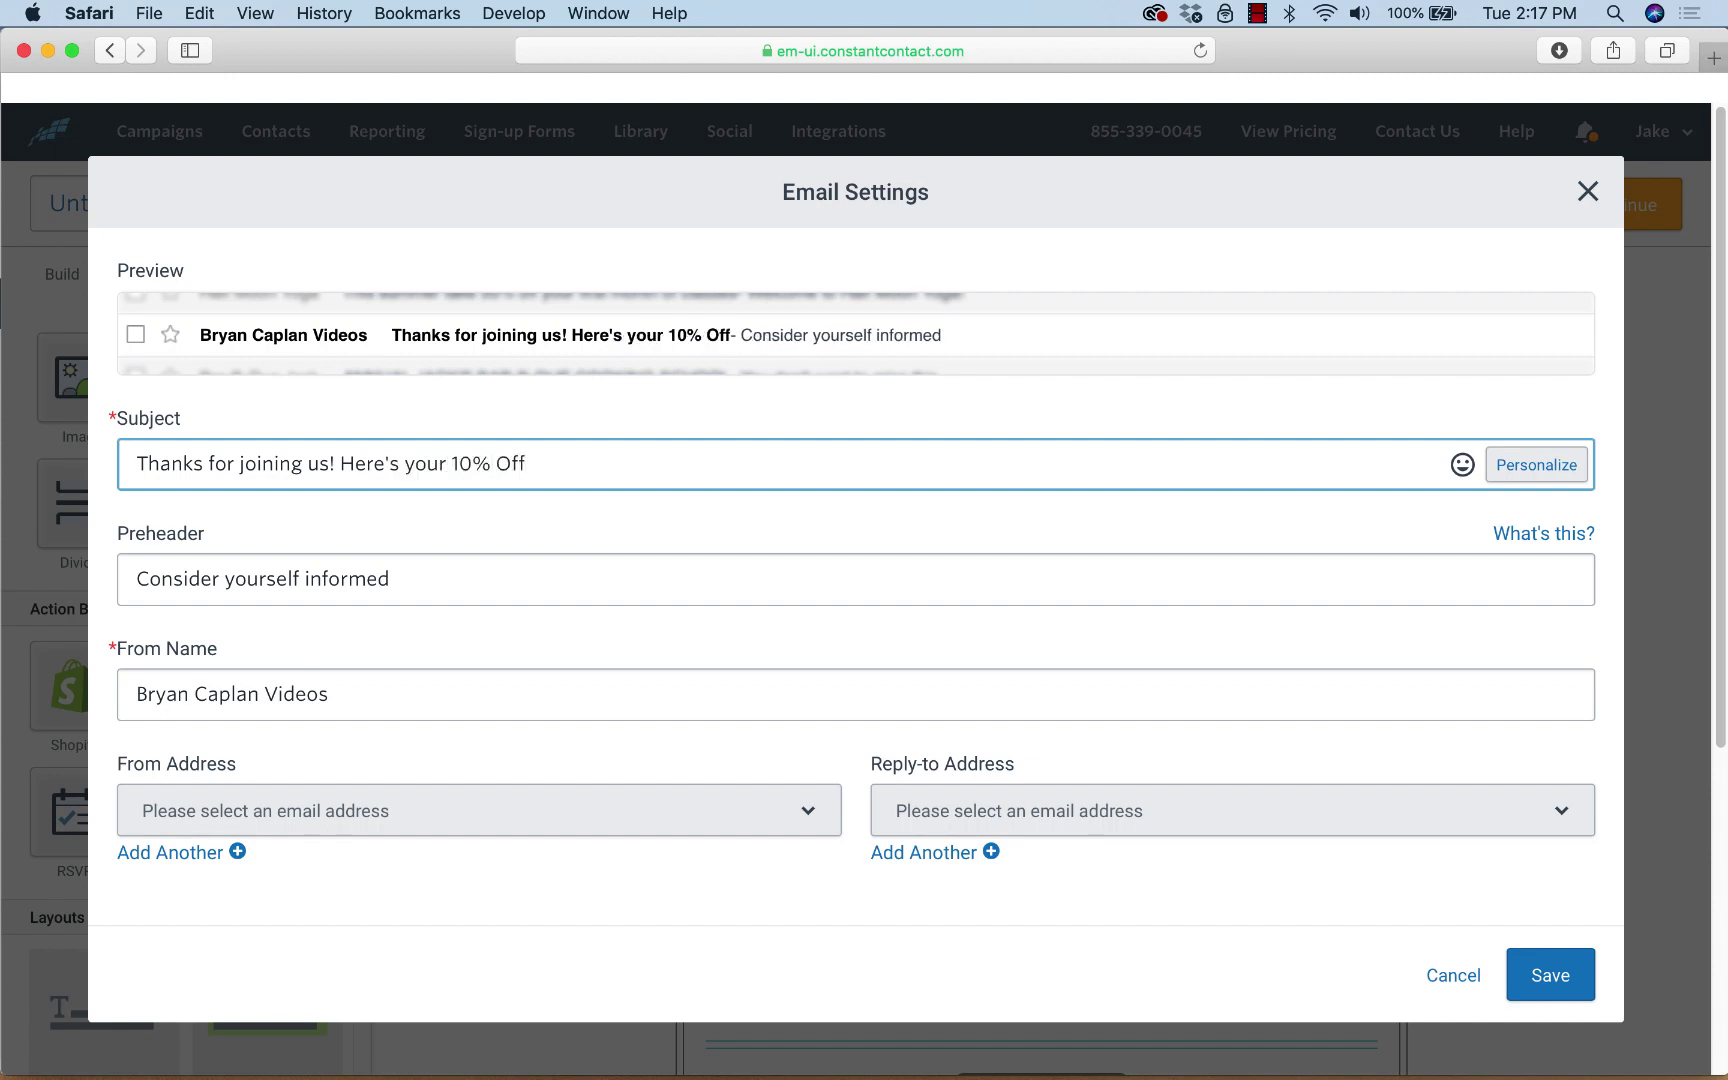
left_click(1545, 975)
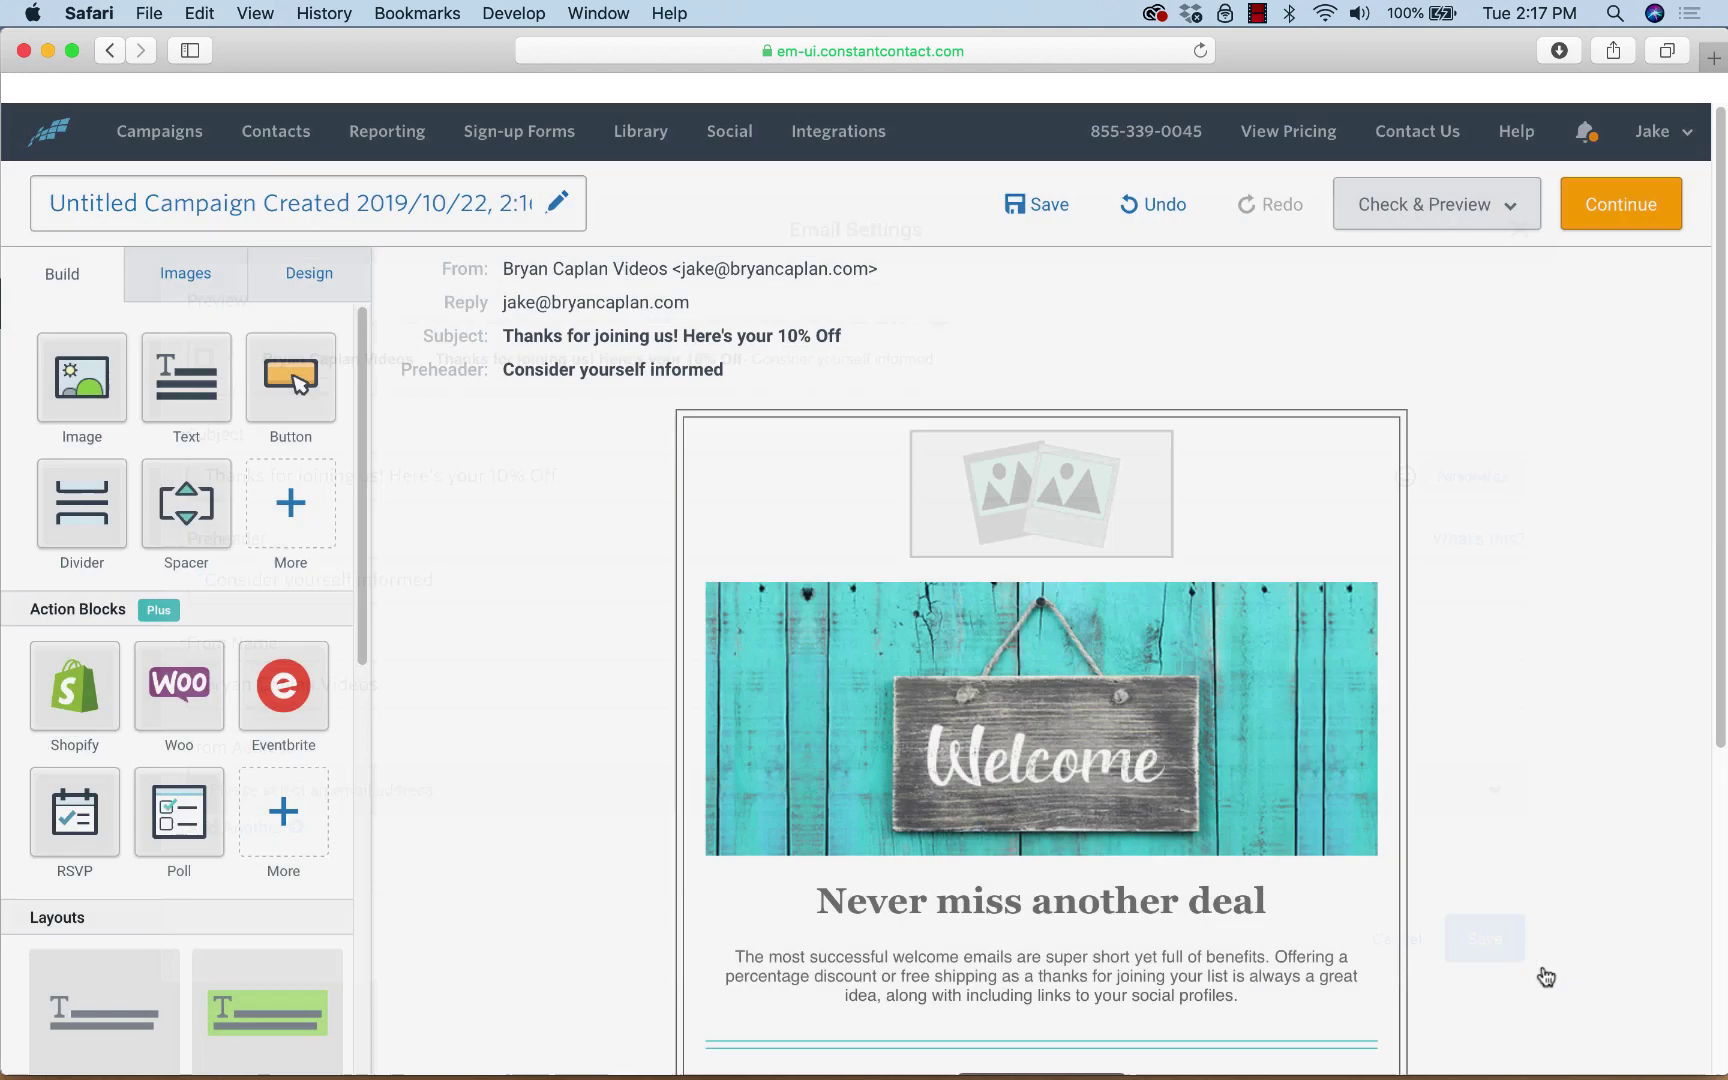
mouse_move(1059, 514)
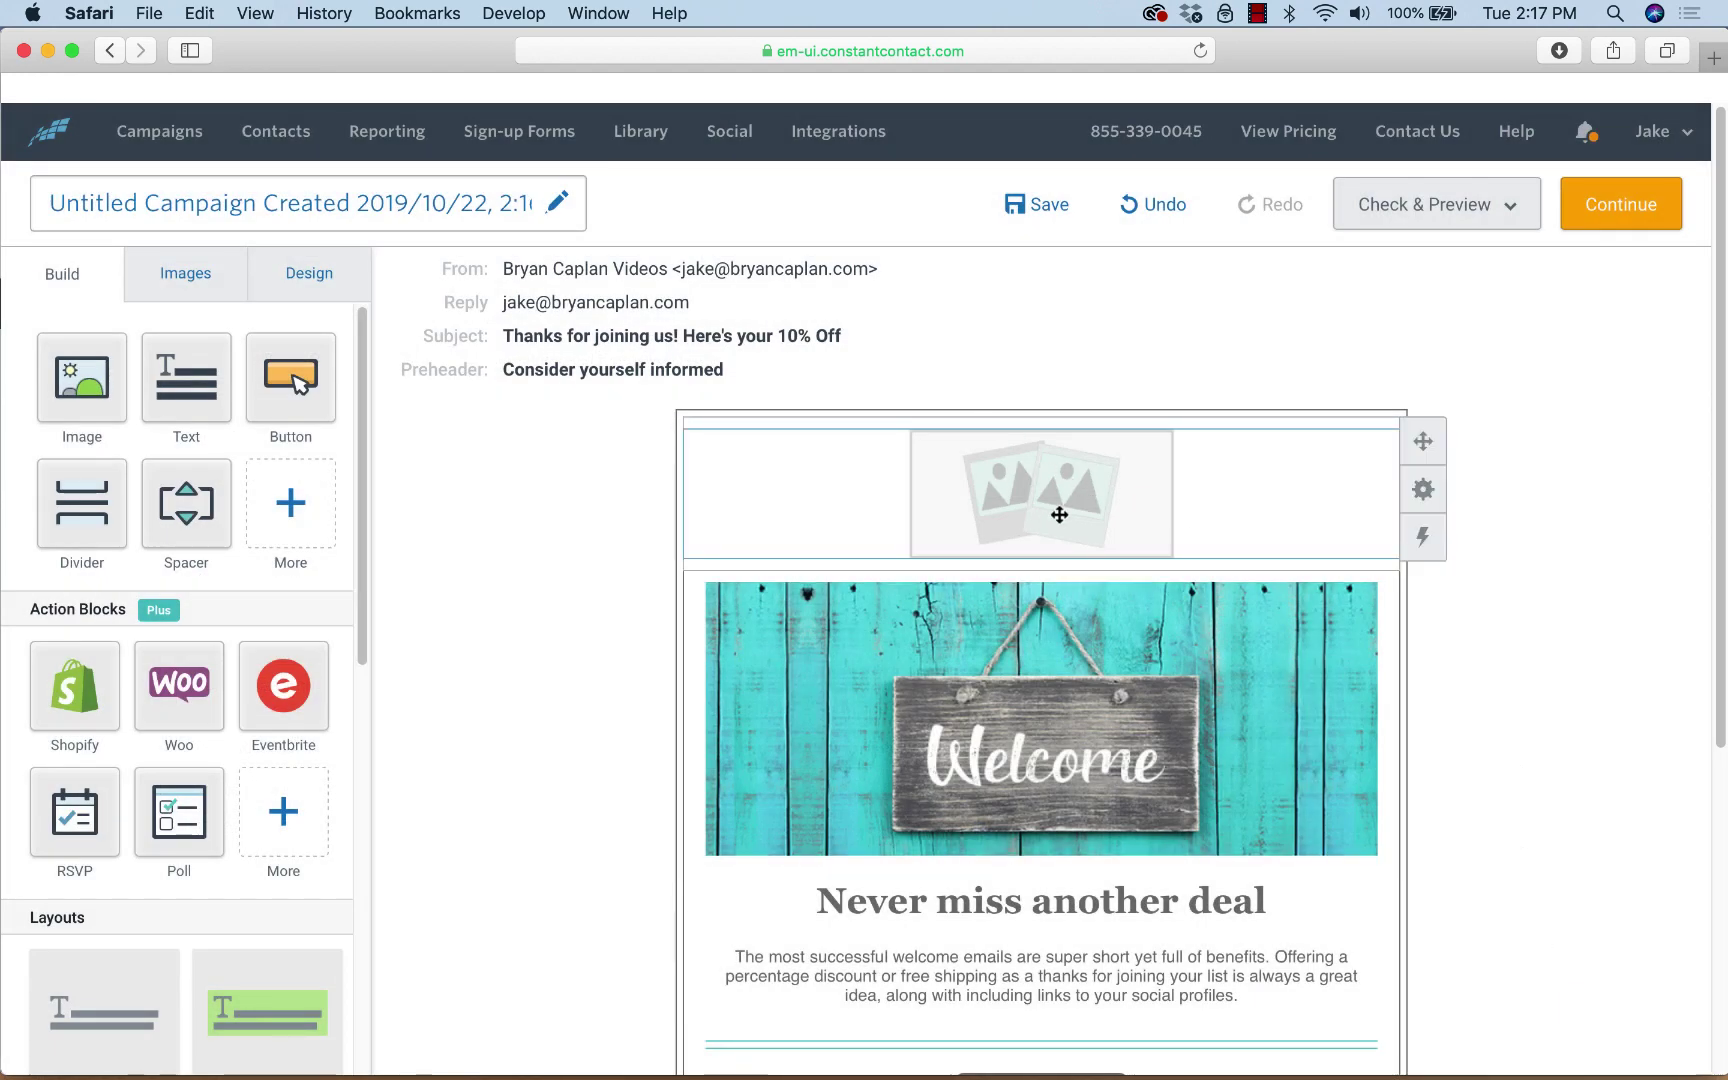
scroll(1381, 729, "down", 3)
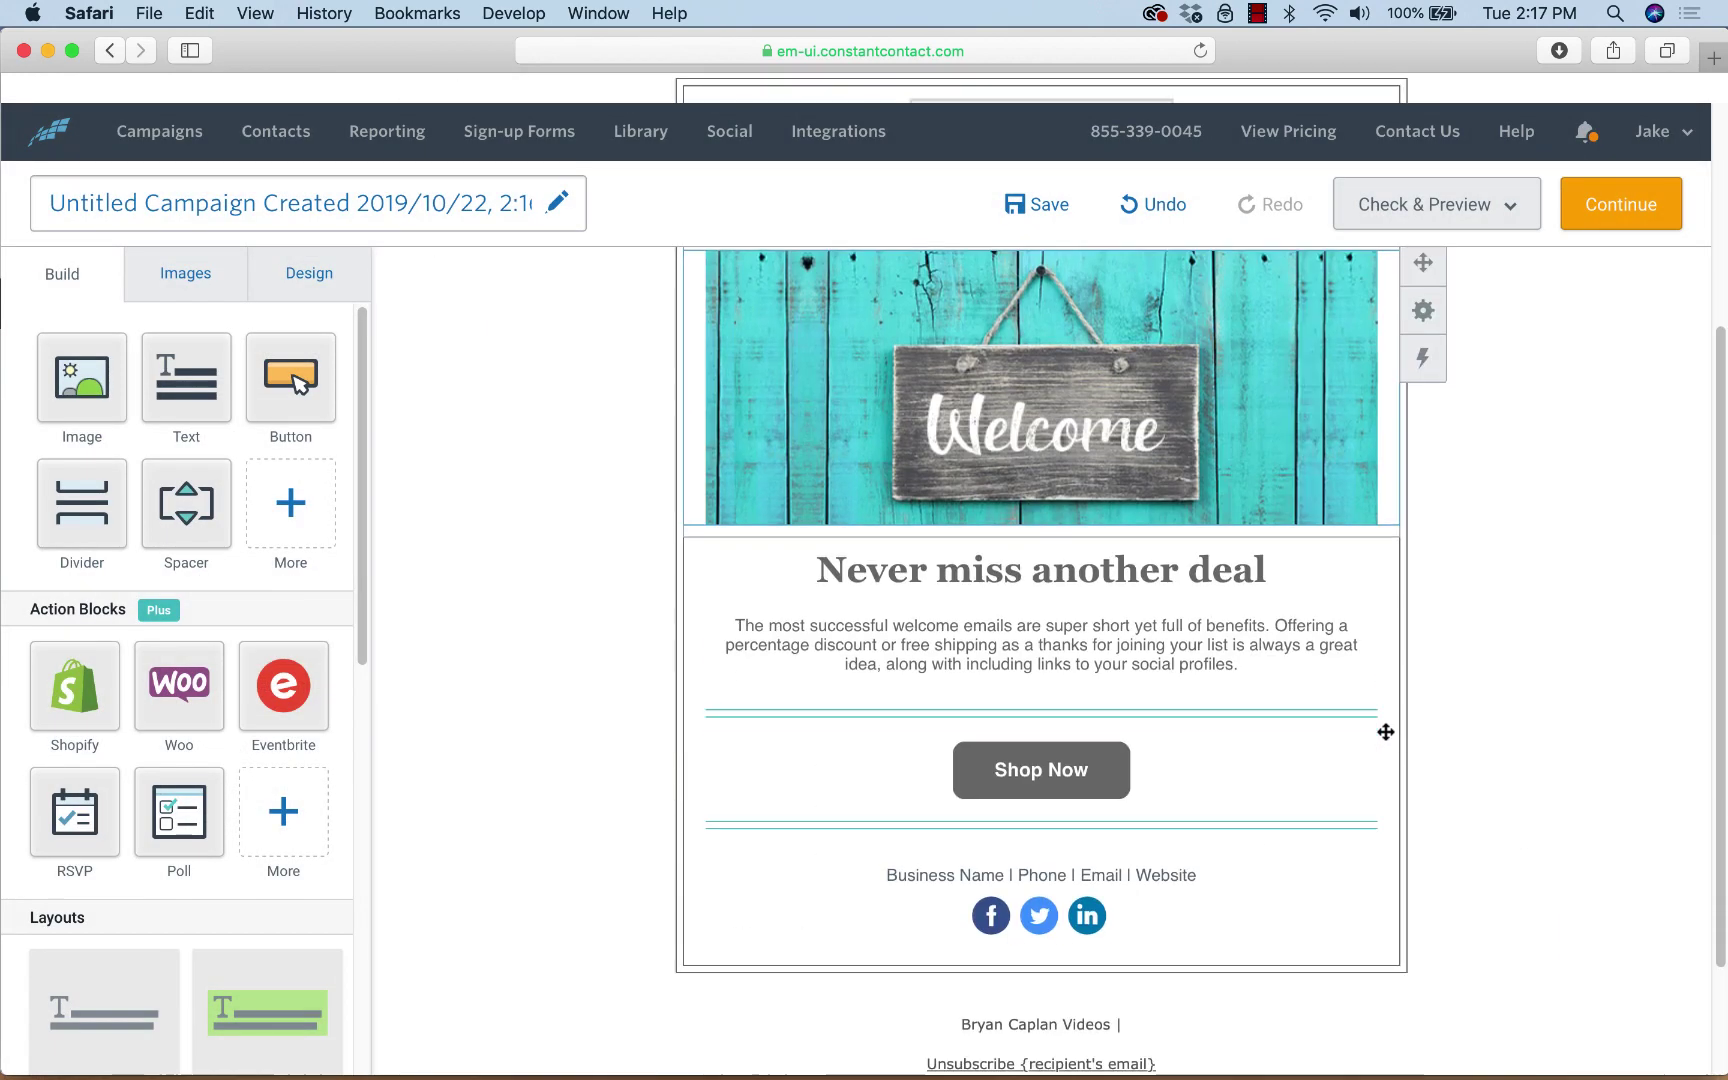
Add the lines "What they have to do to get the promo:" and "PROMO CODE: ABCD" below the headline.
left_click(1263, 676)
key("Return")
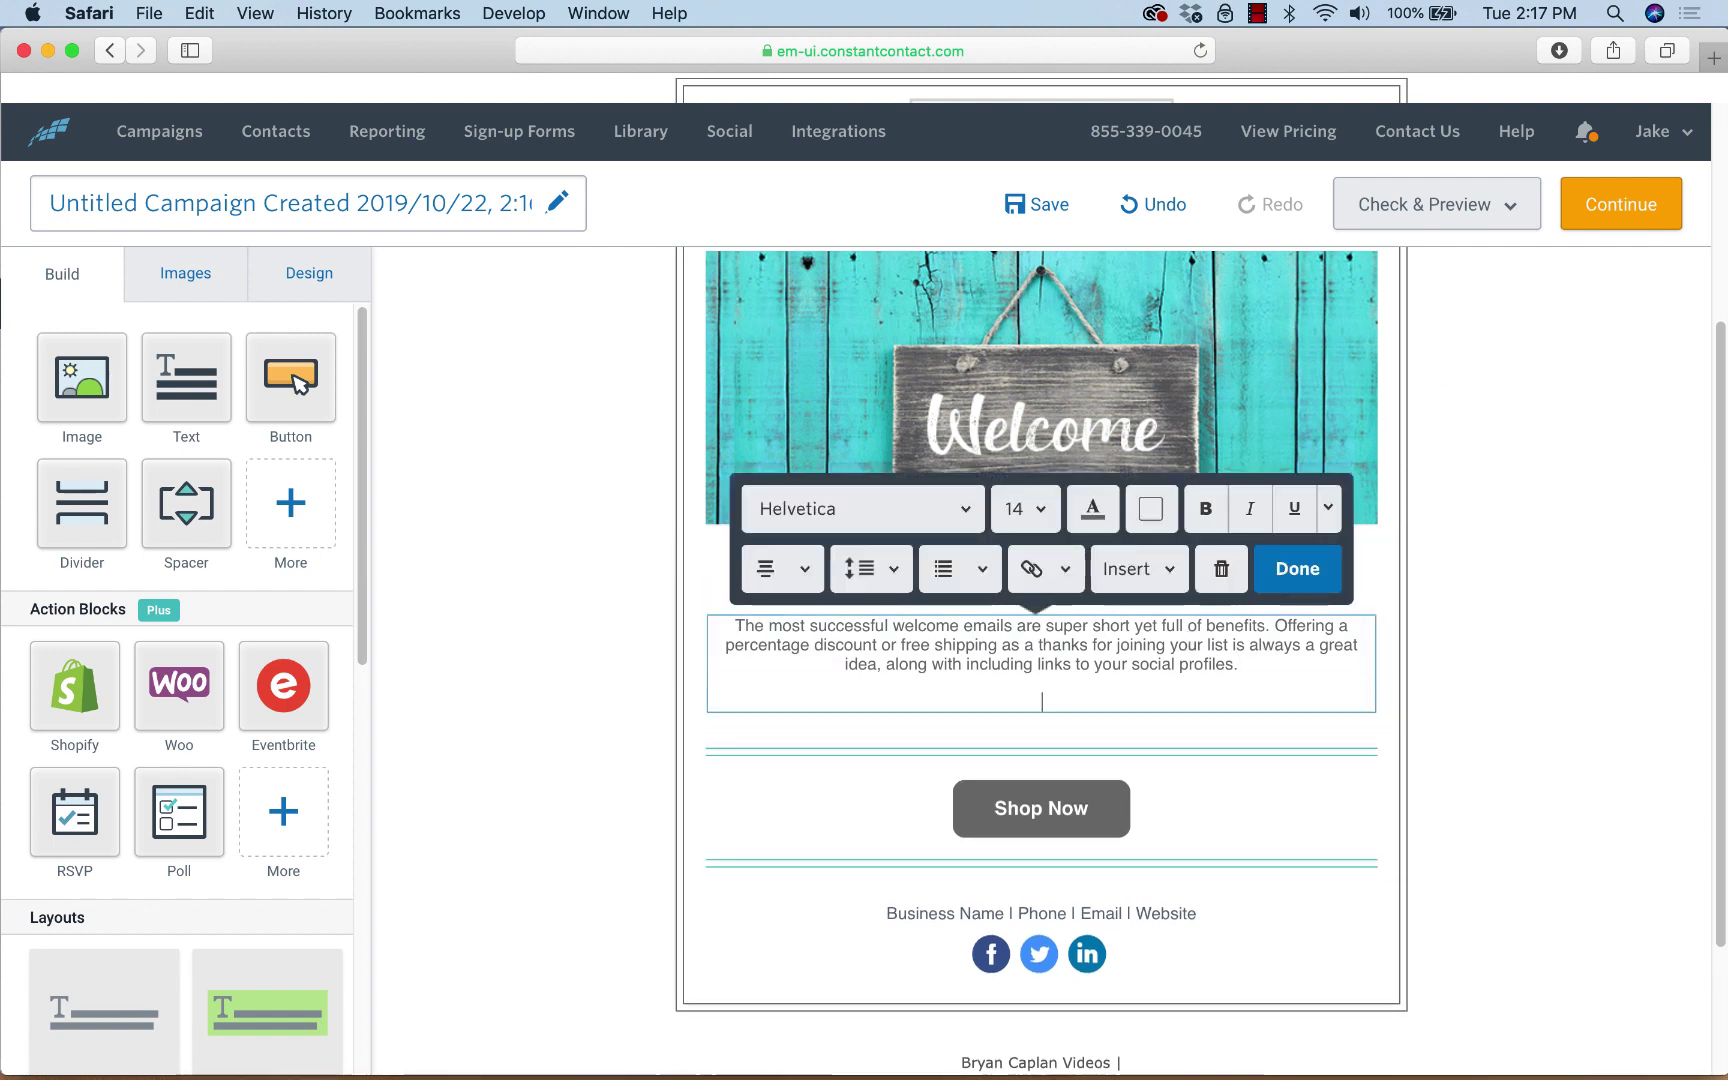
type("What the")
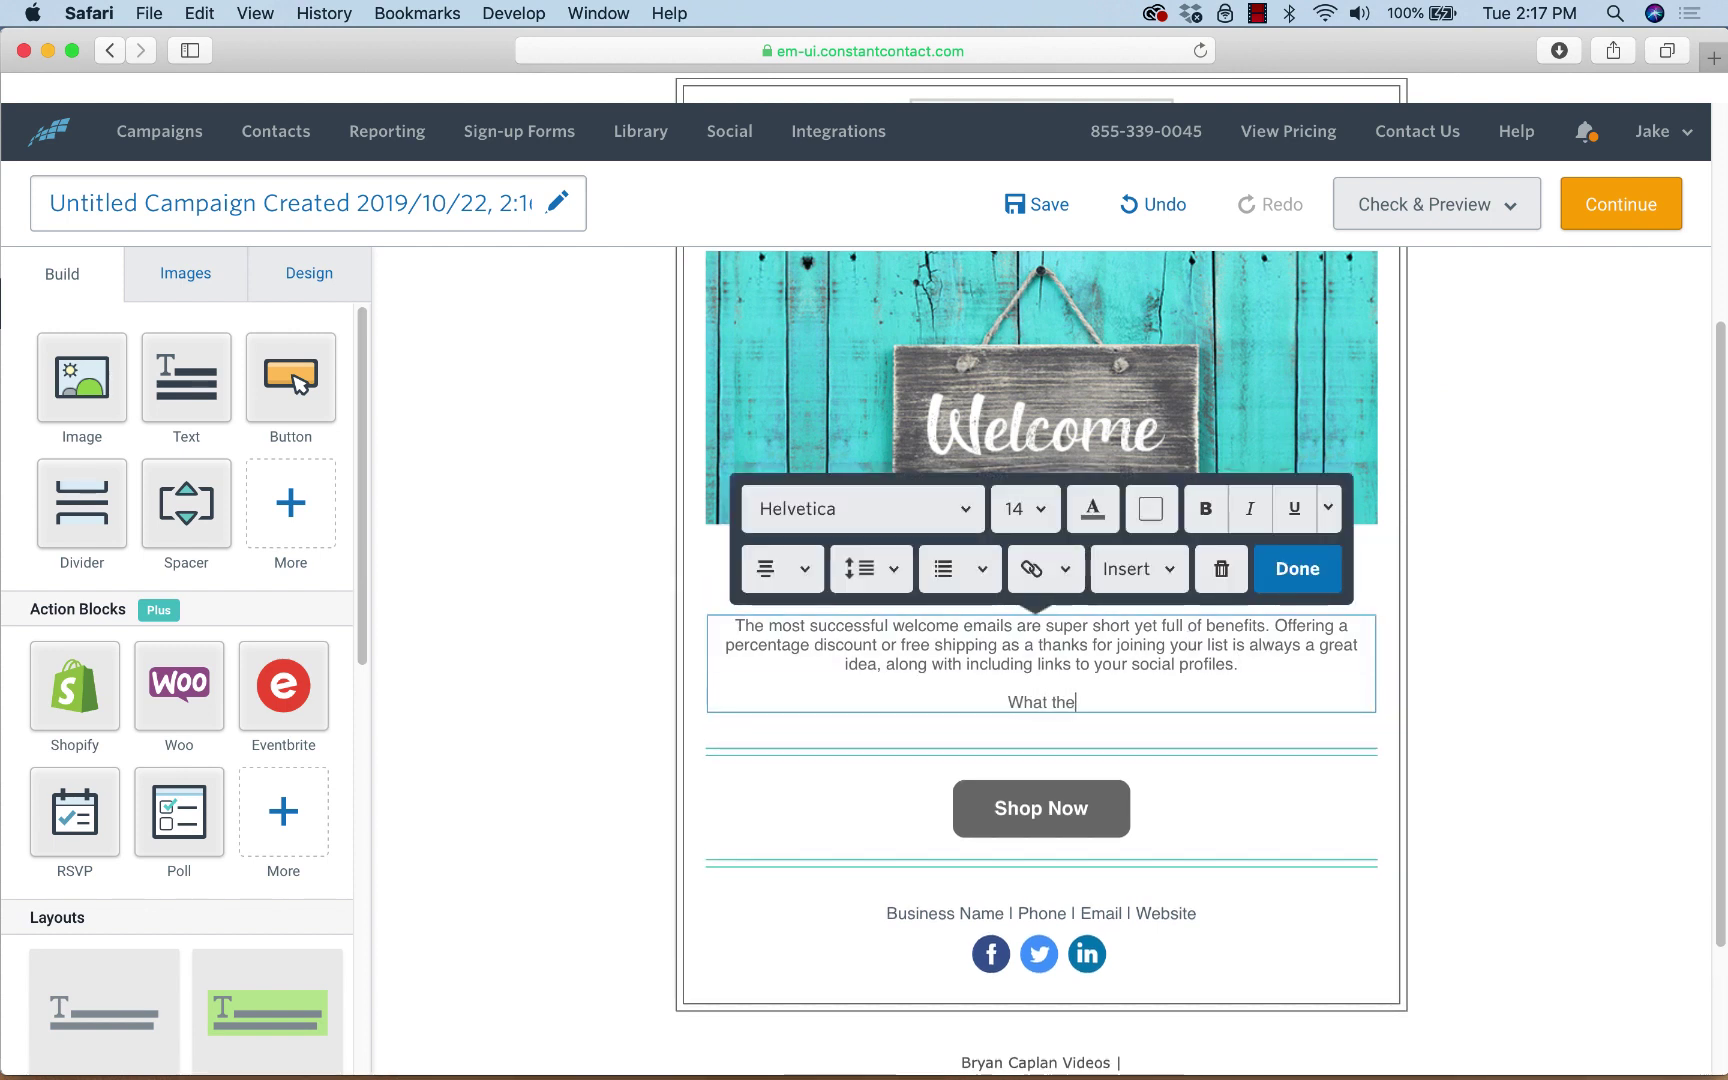
type("y")
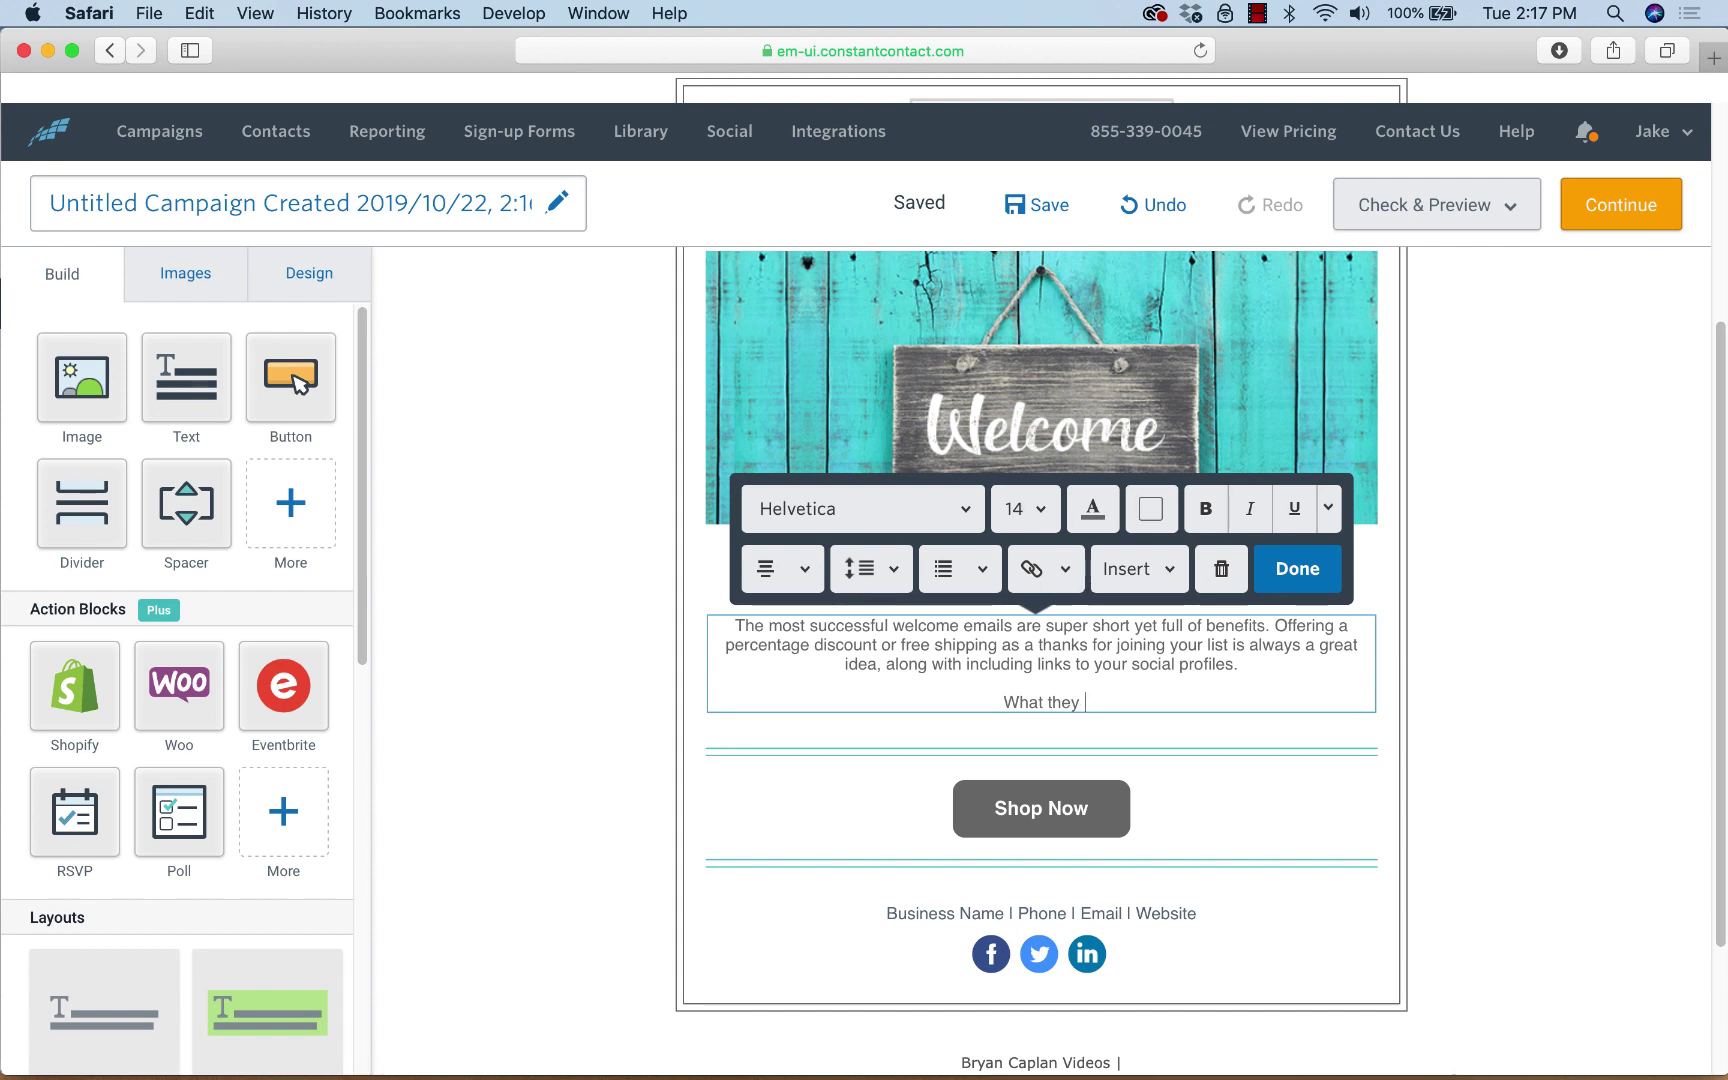
type("have to do")
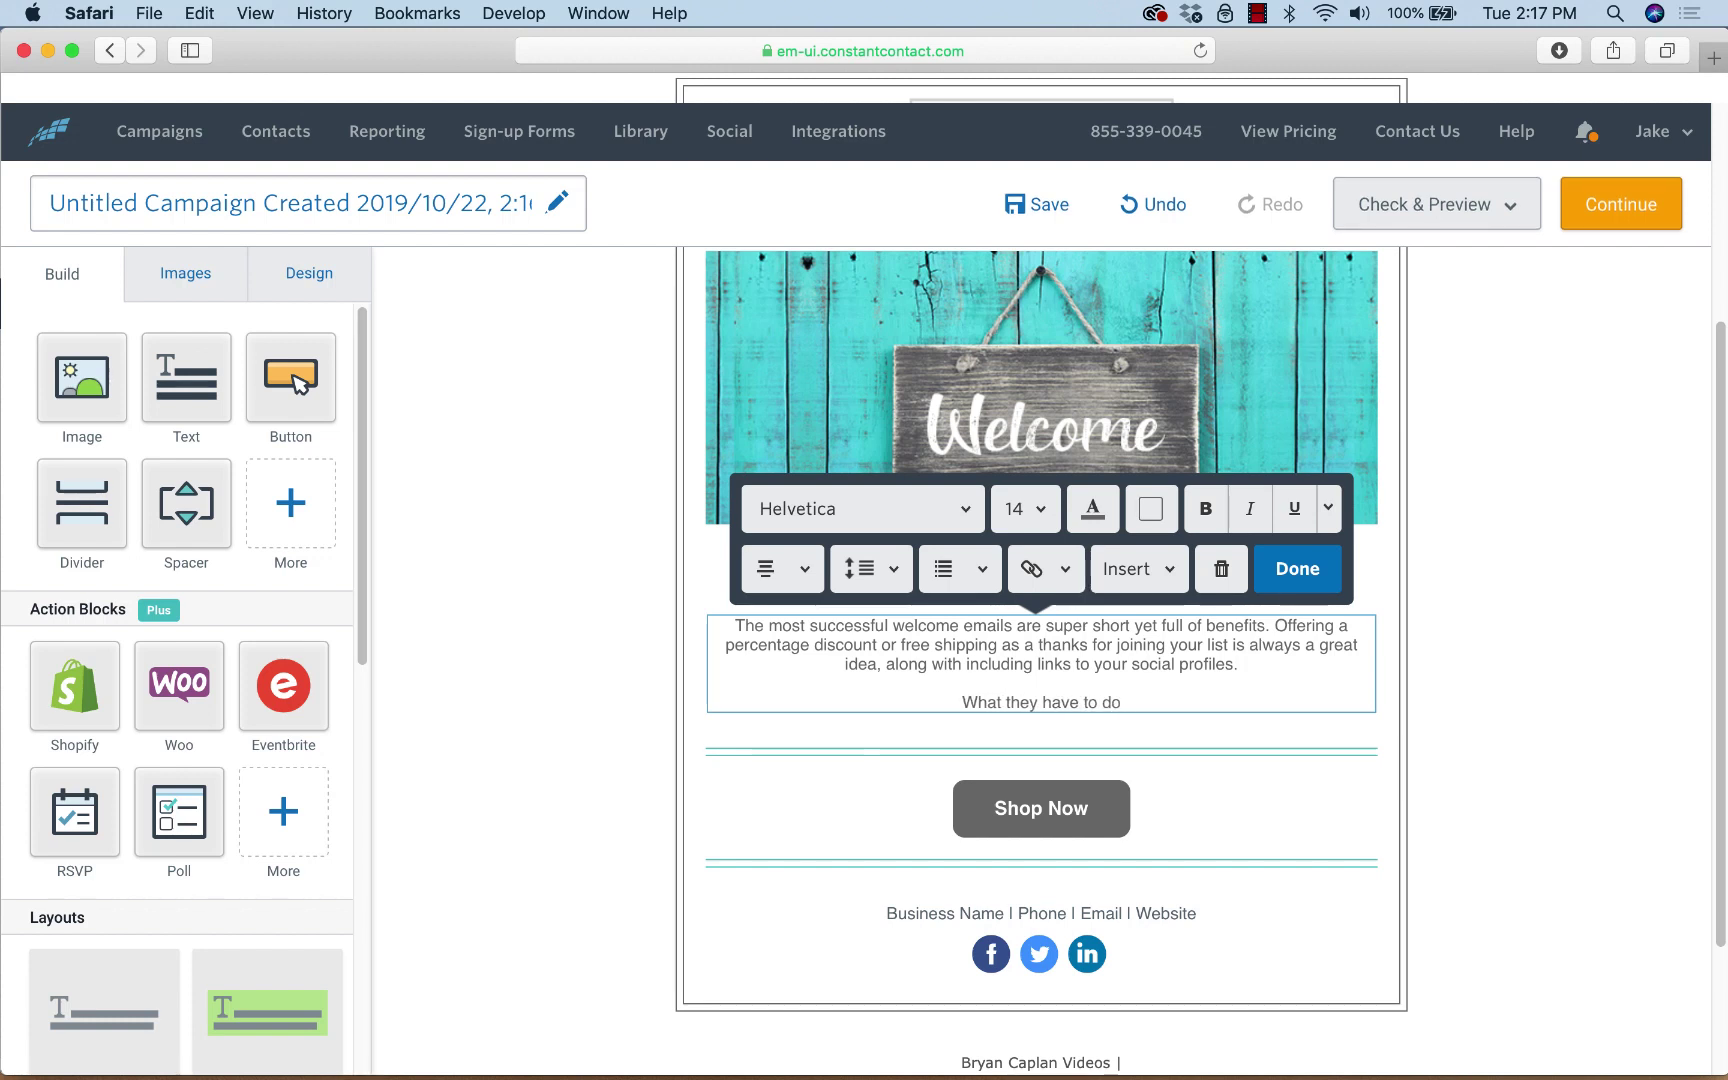
type(" to get the proo")
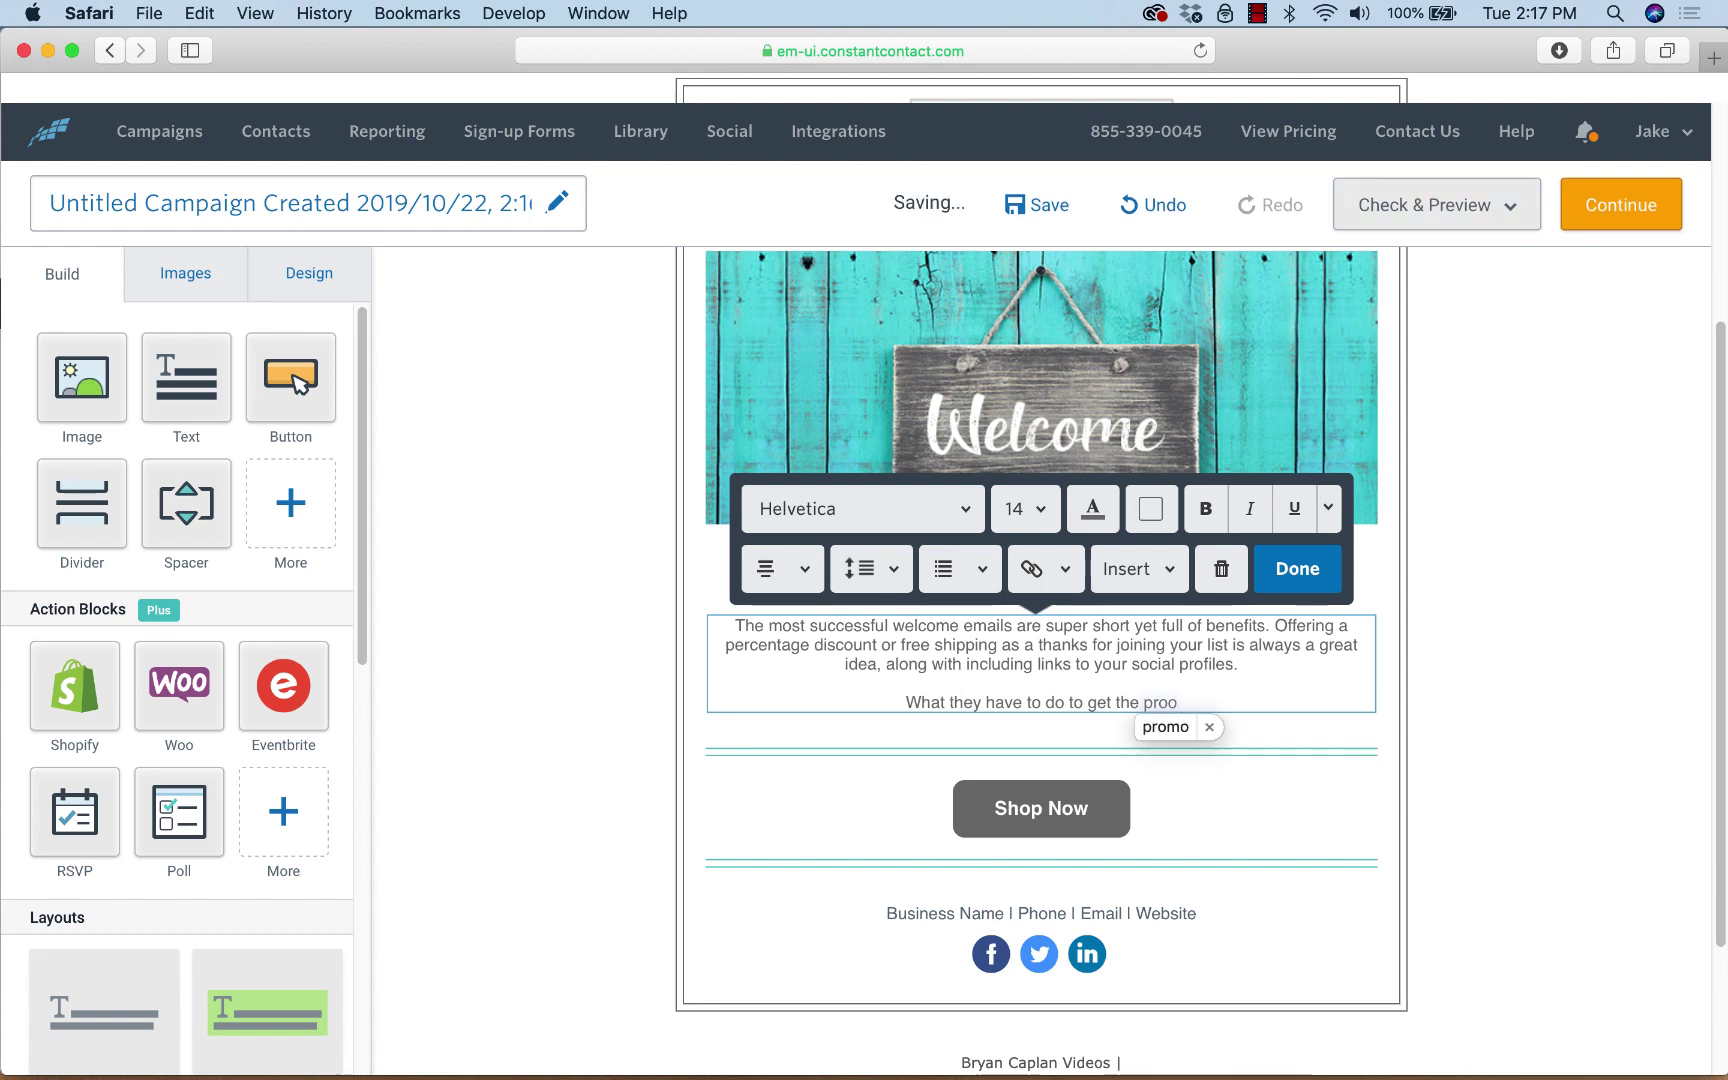
key("BackSpace")
type("m")
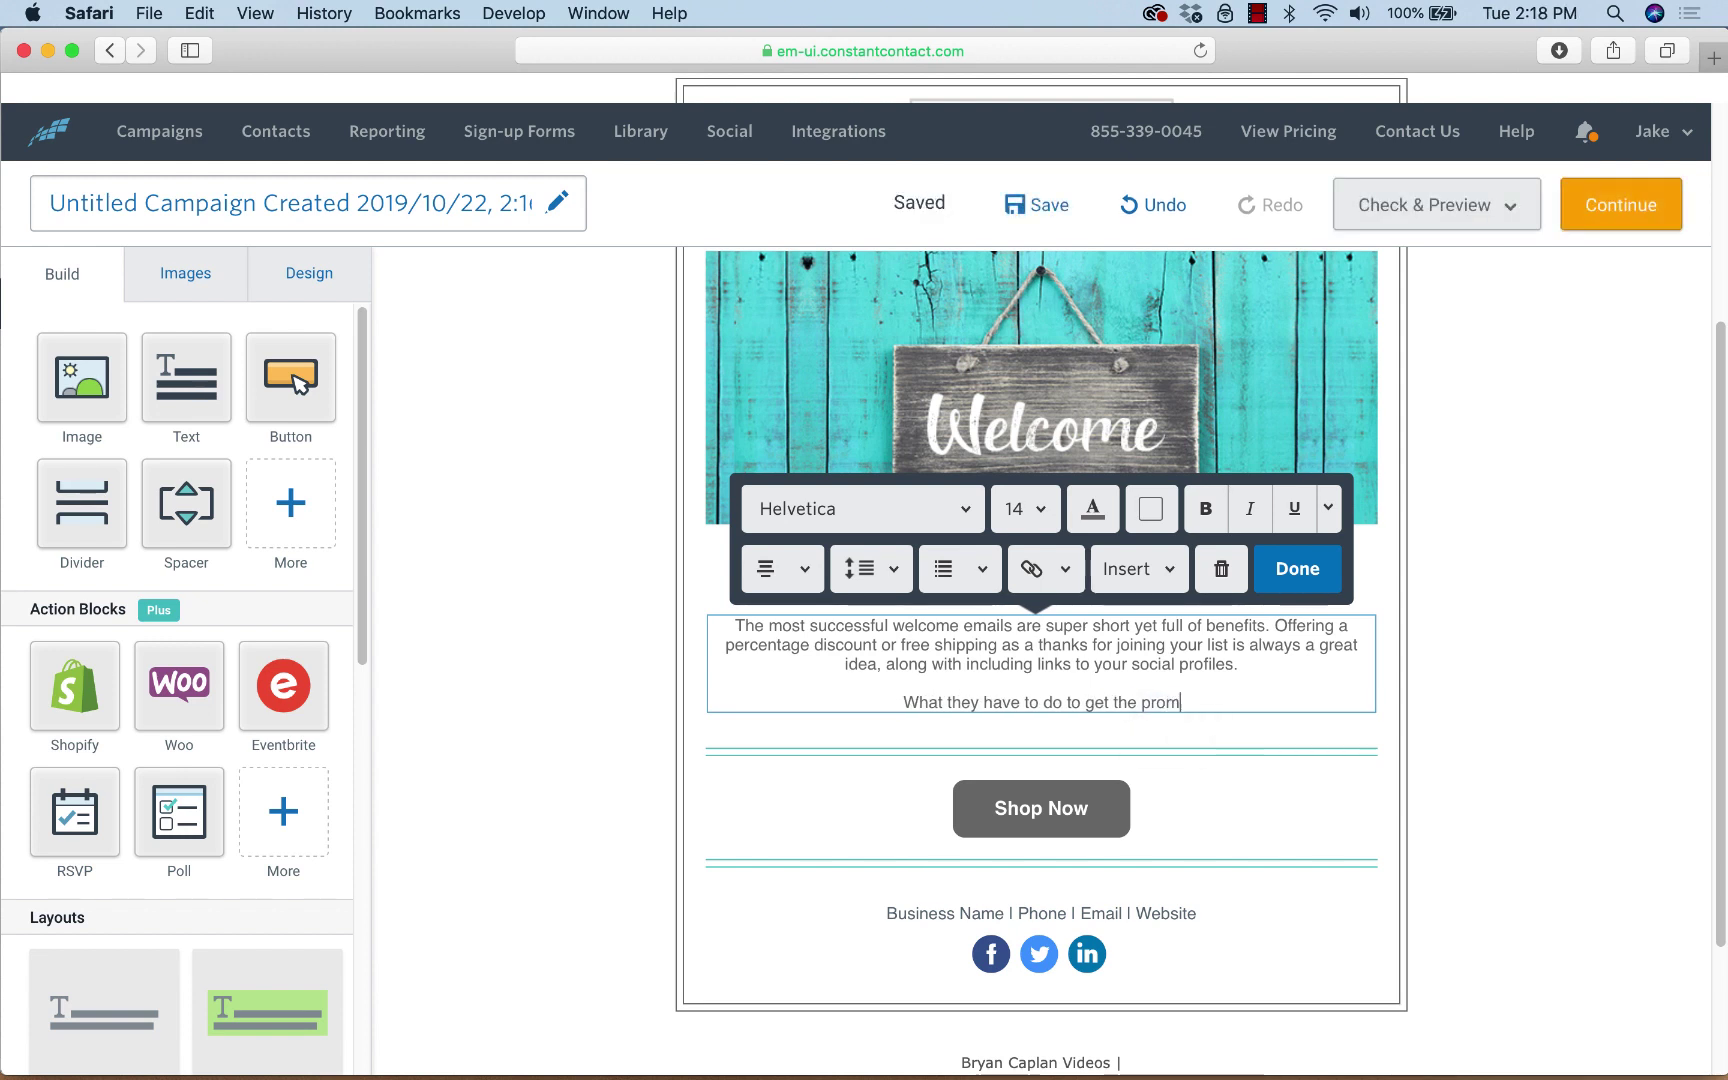
type("o:")
key("Return")
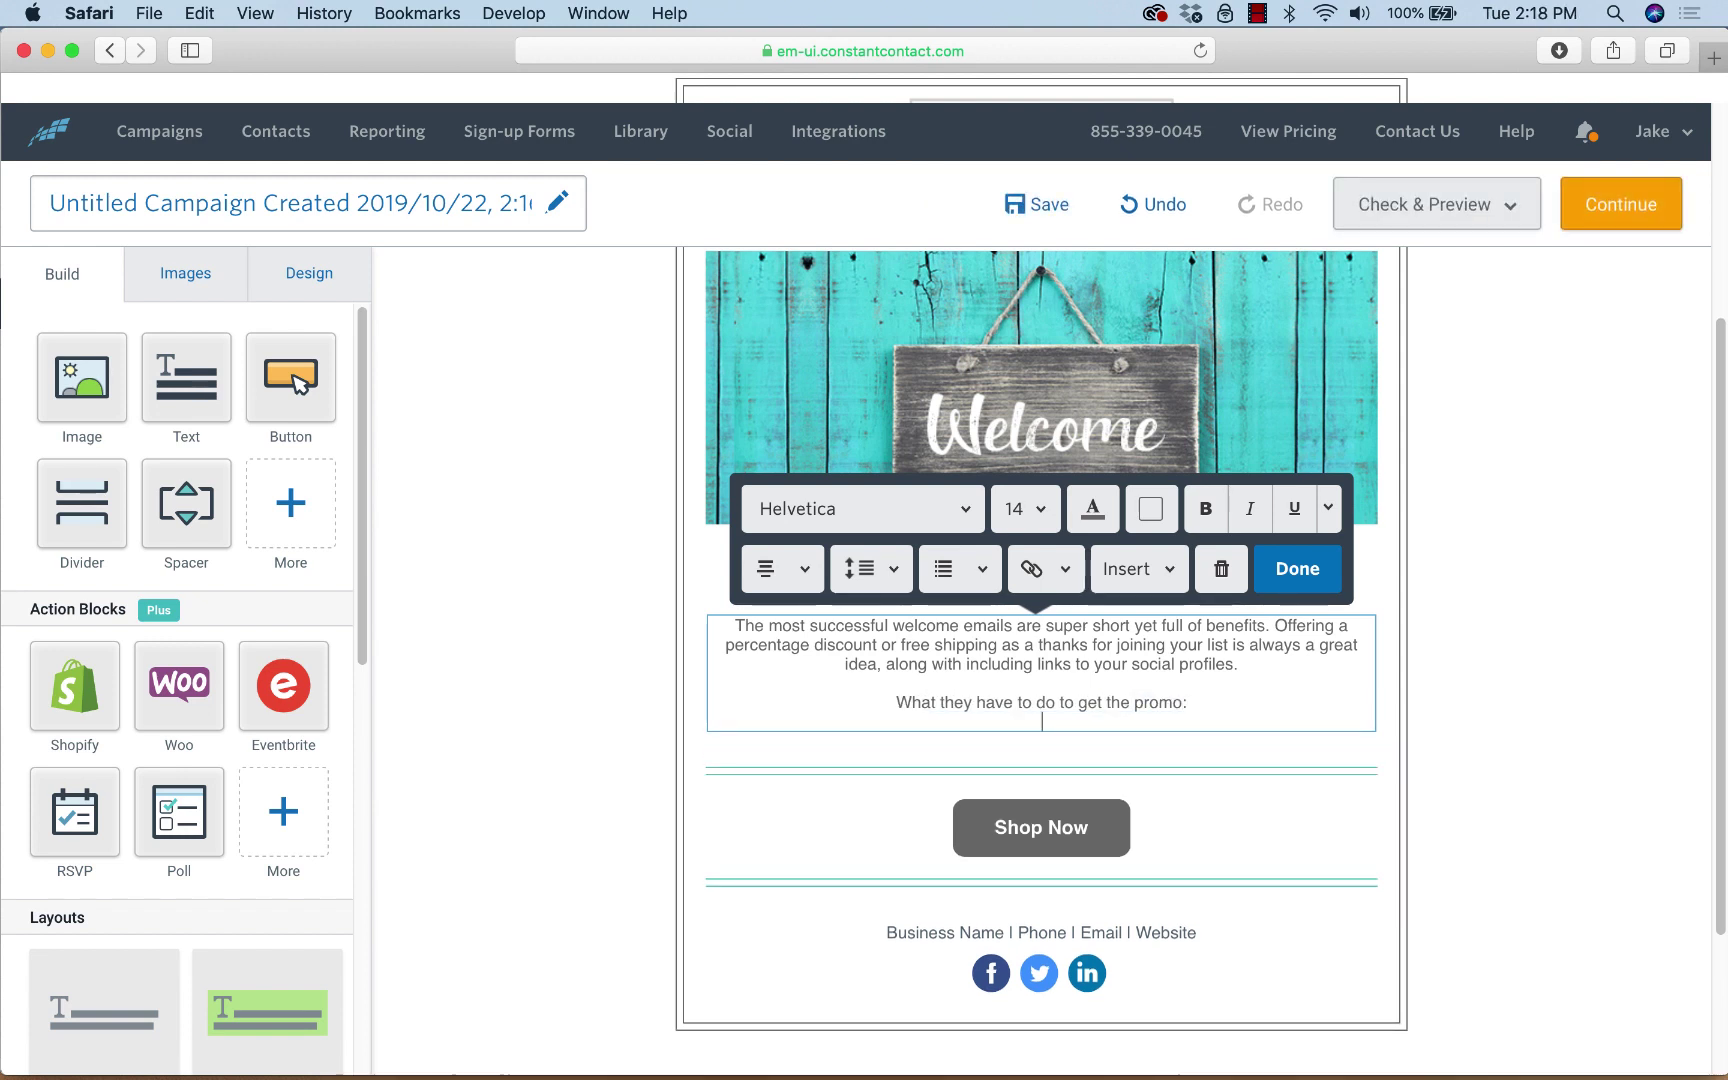
type("PROMO ")
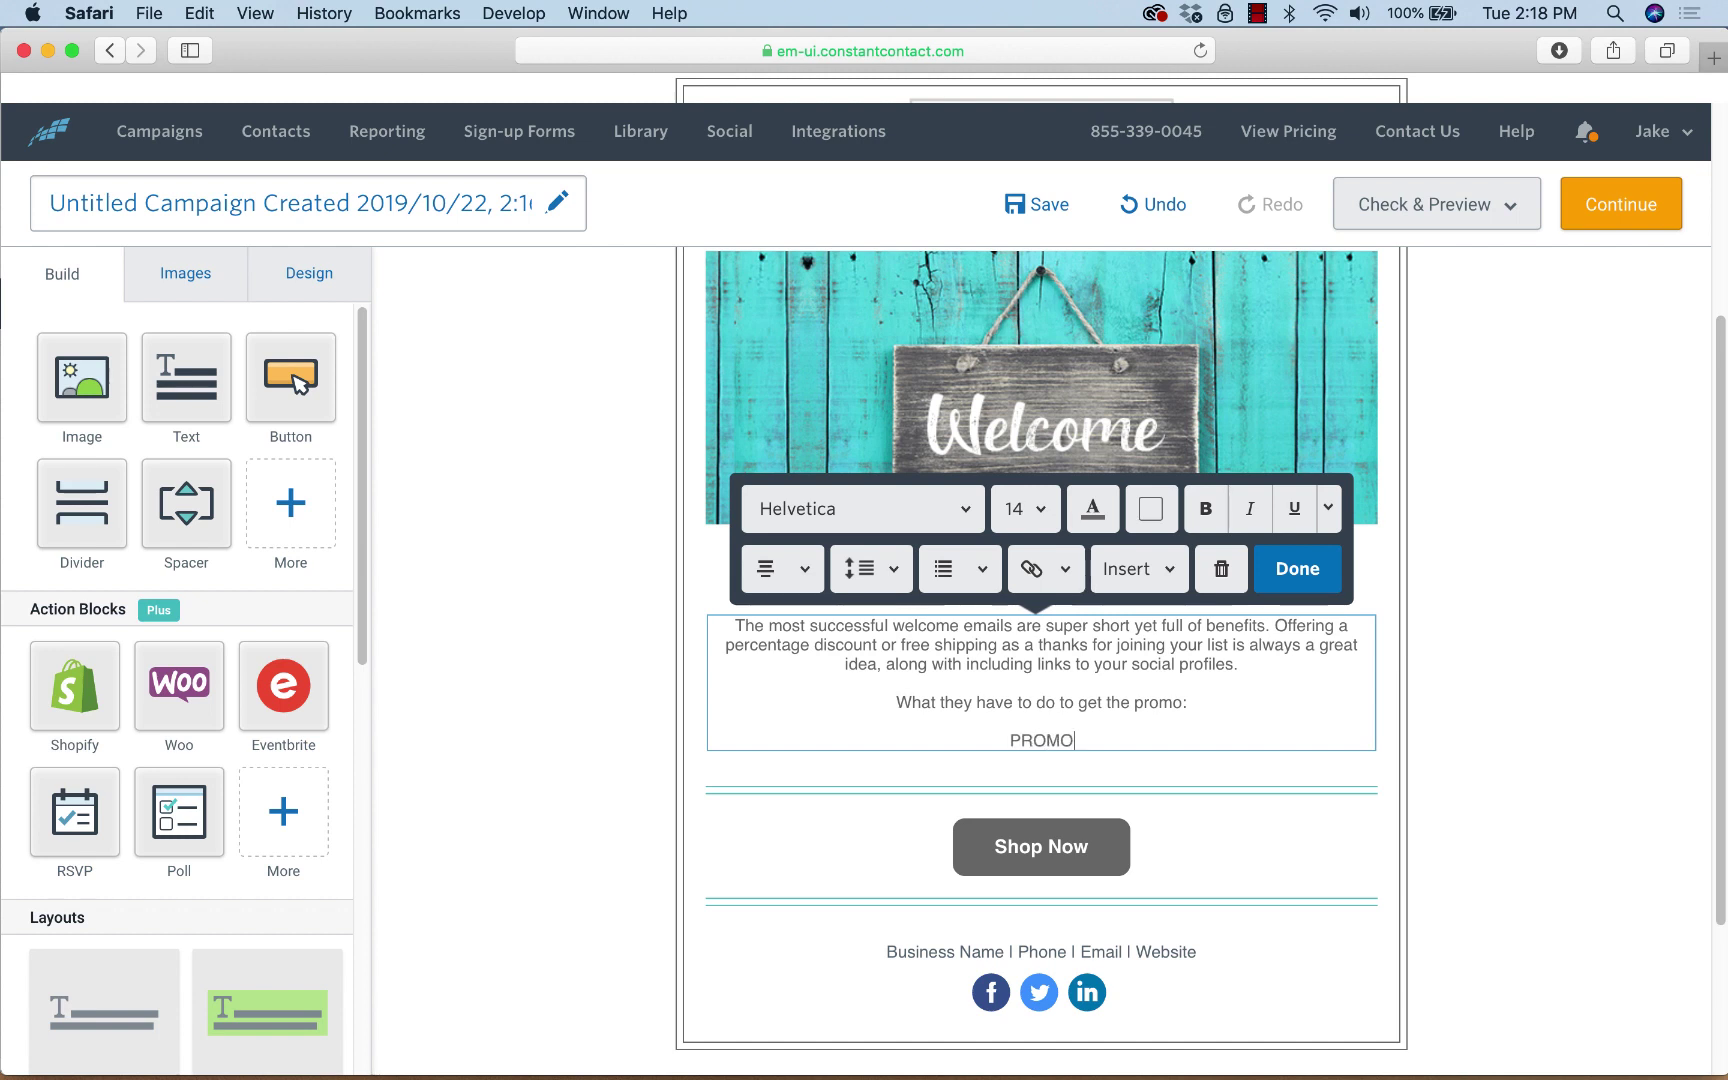
type("CODE: ABCD")
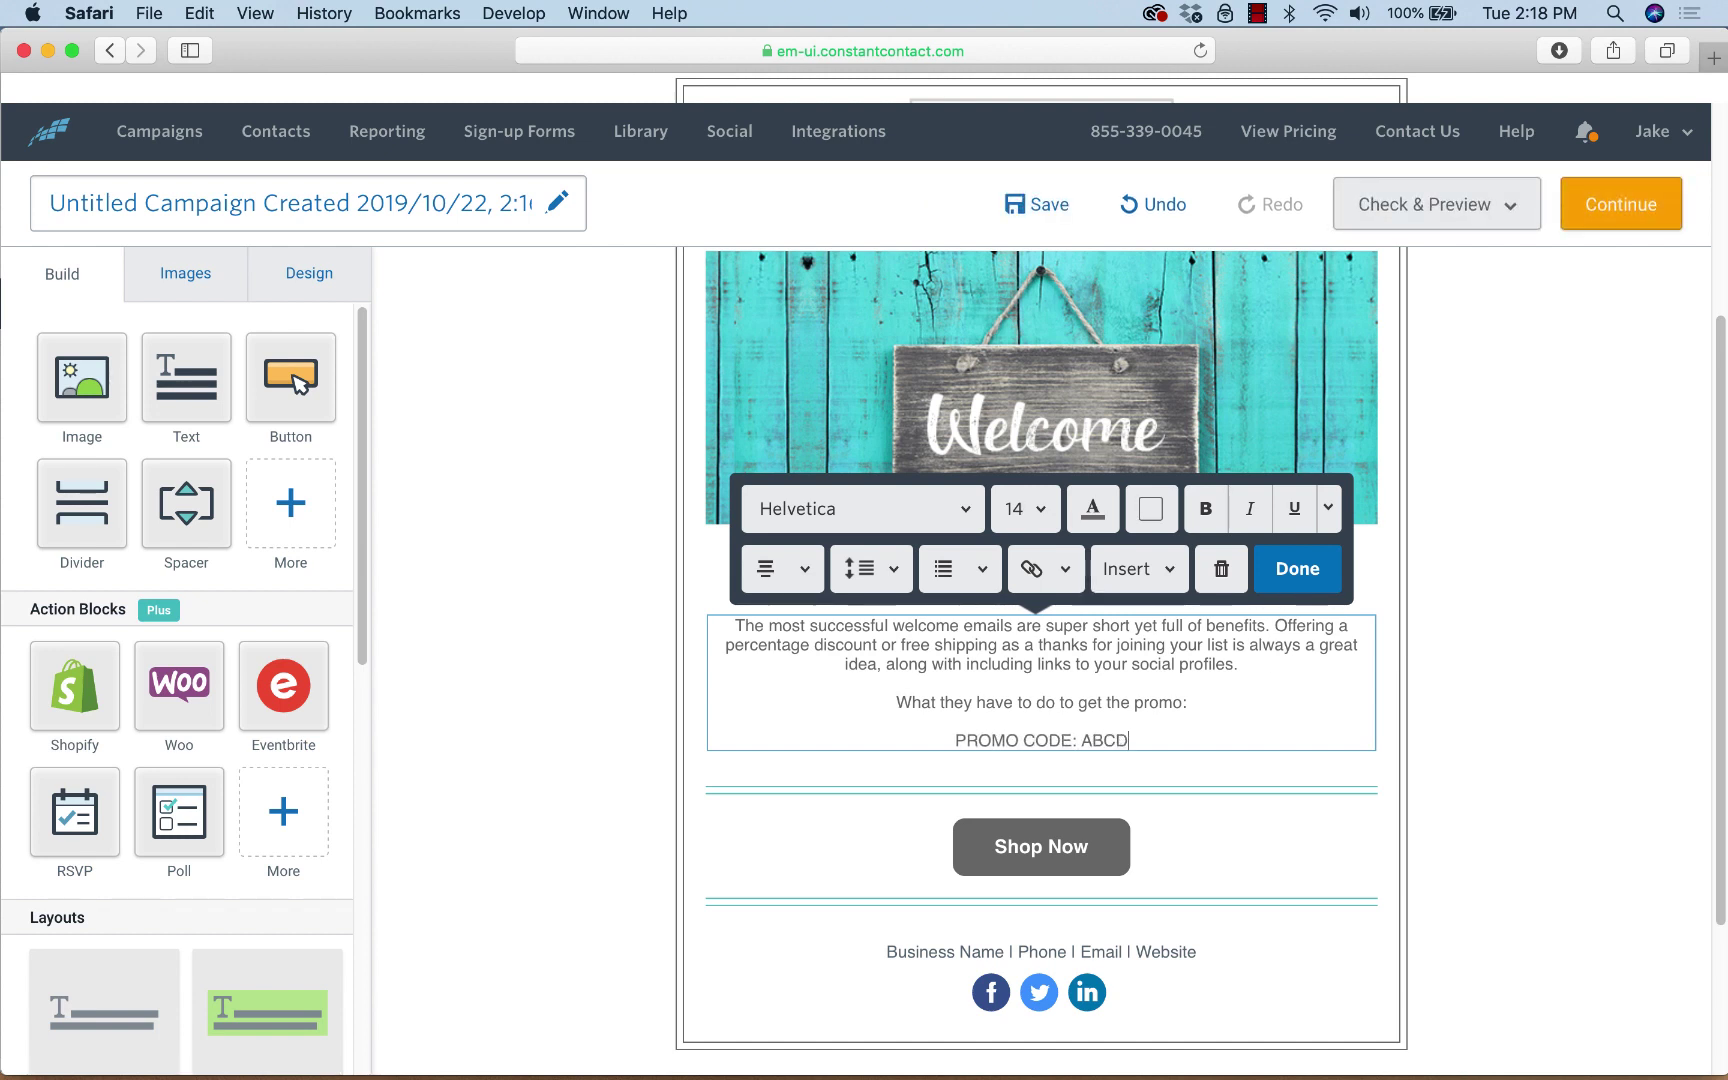
Set the PROMO CODE: ABCD line to size 22 and make "ABCD" bold.
triple_click(914, 739)
left_click(1025, 509)
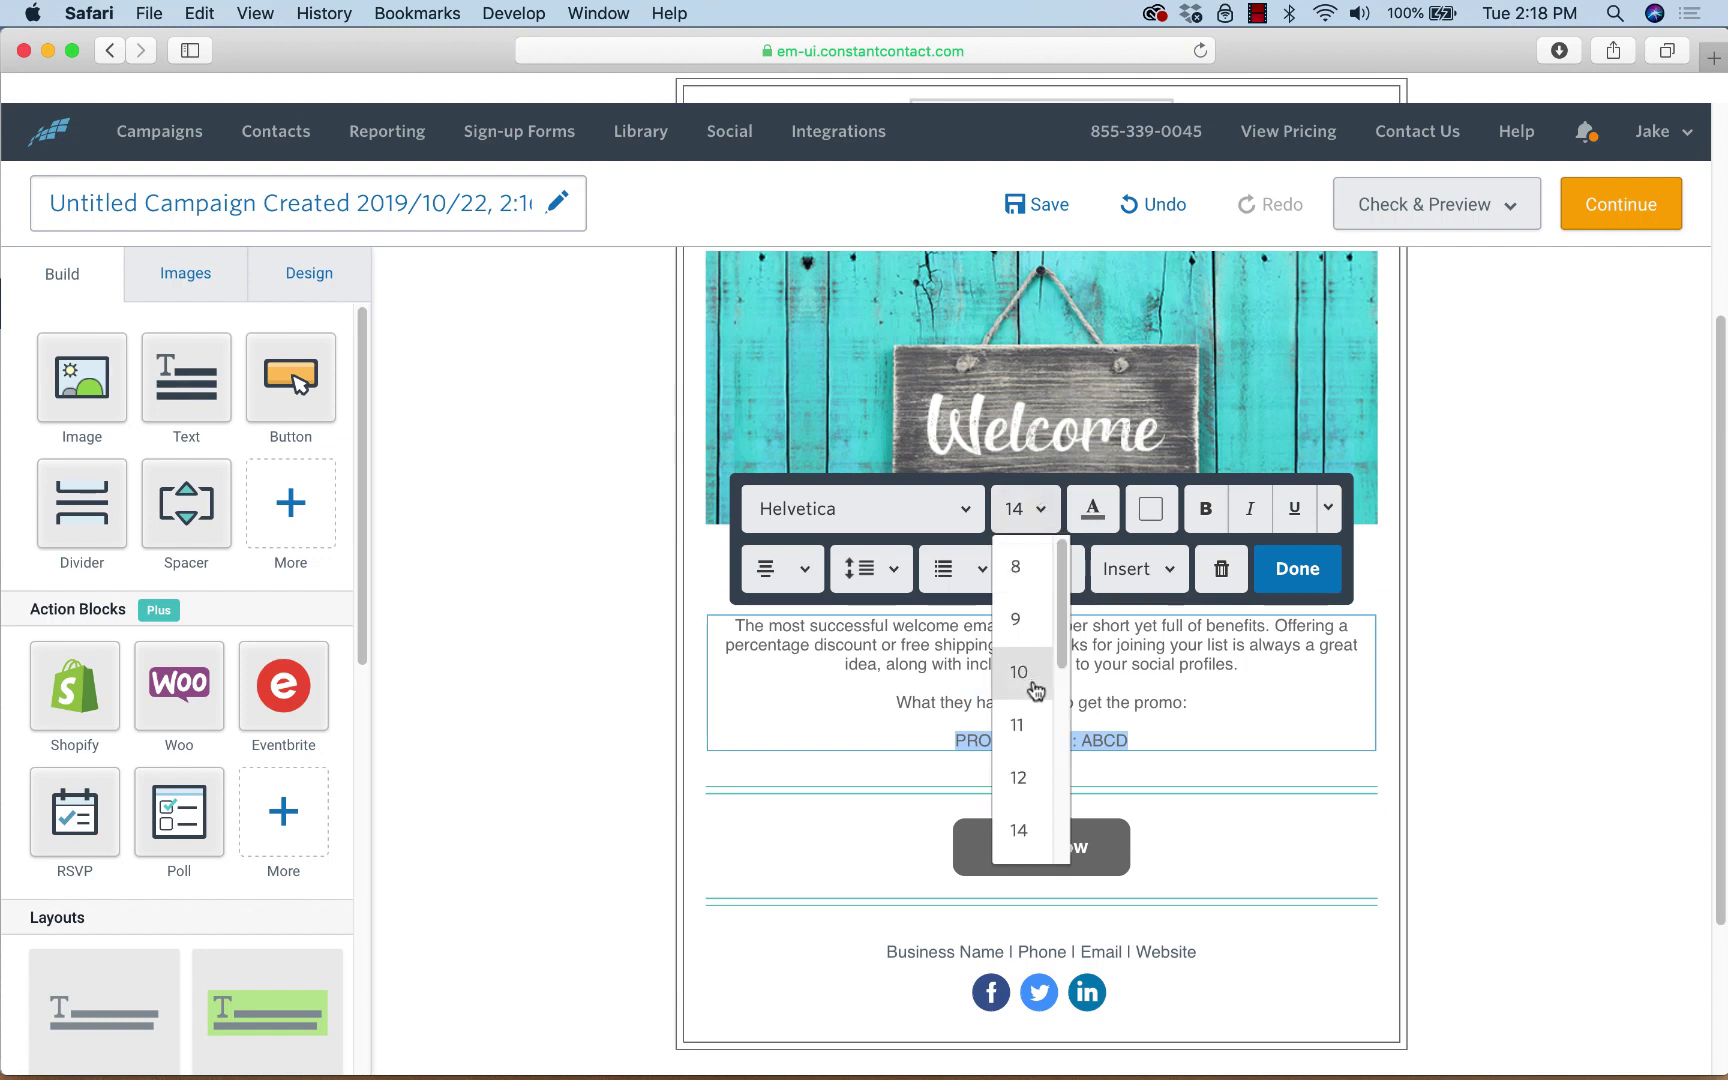
scroll(1030, 795, "down", 3)
left_click(1020, 815)
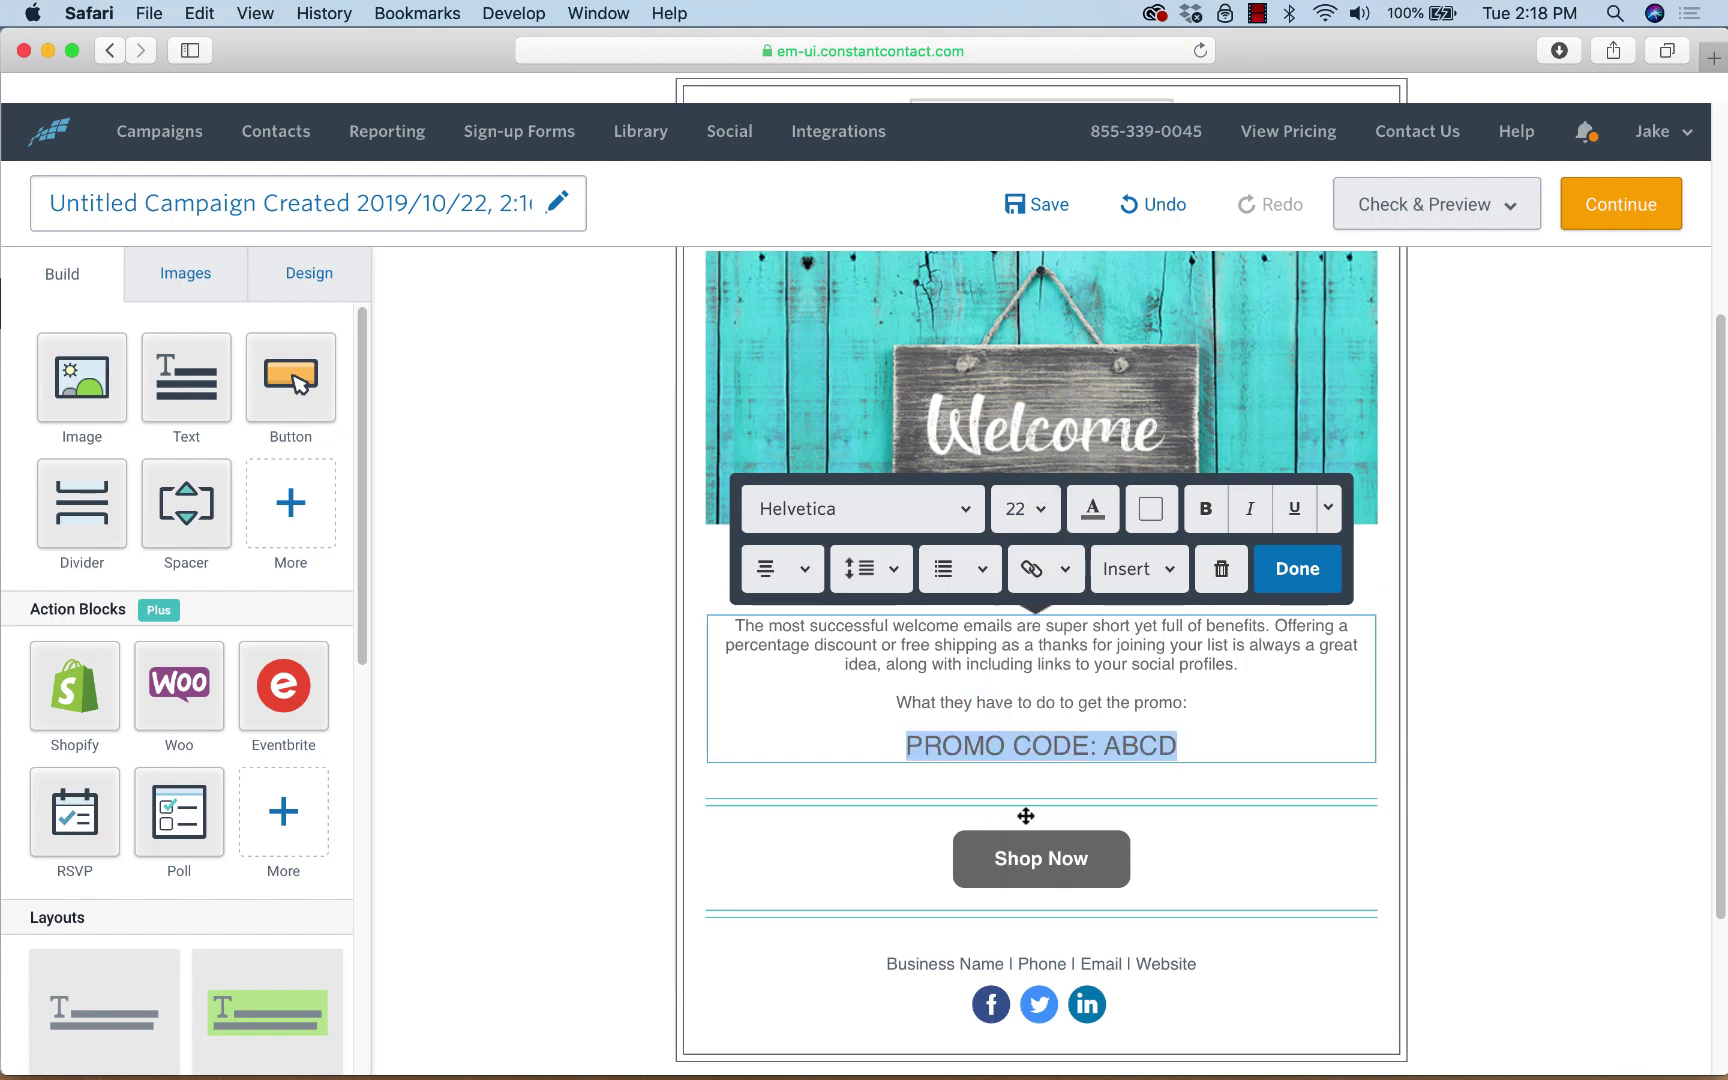
left_click(1103, 745)
left_click_drag(1103, 745, 1200, 745)
key("super+b")
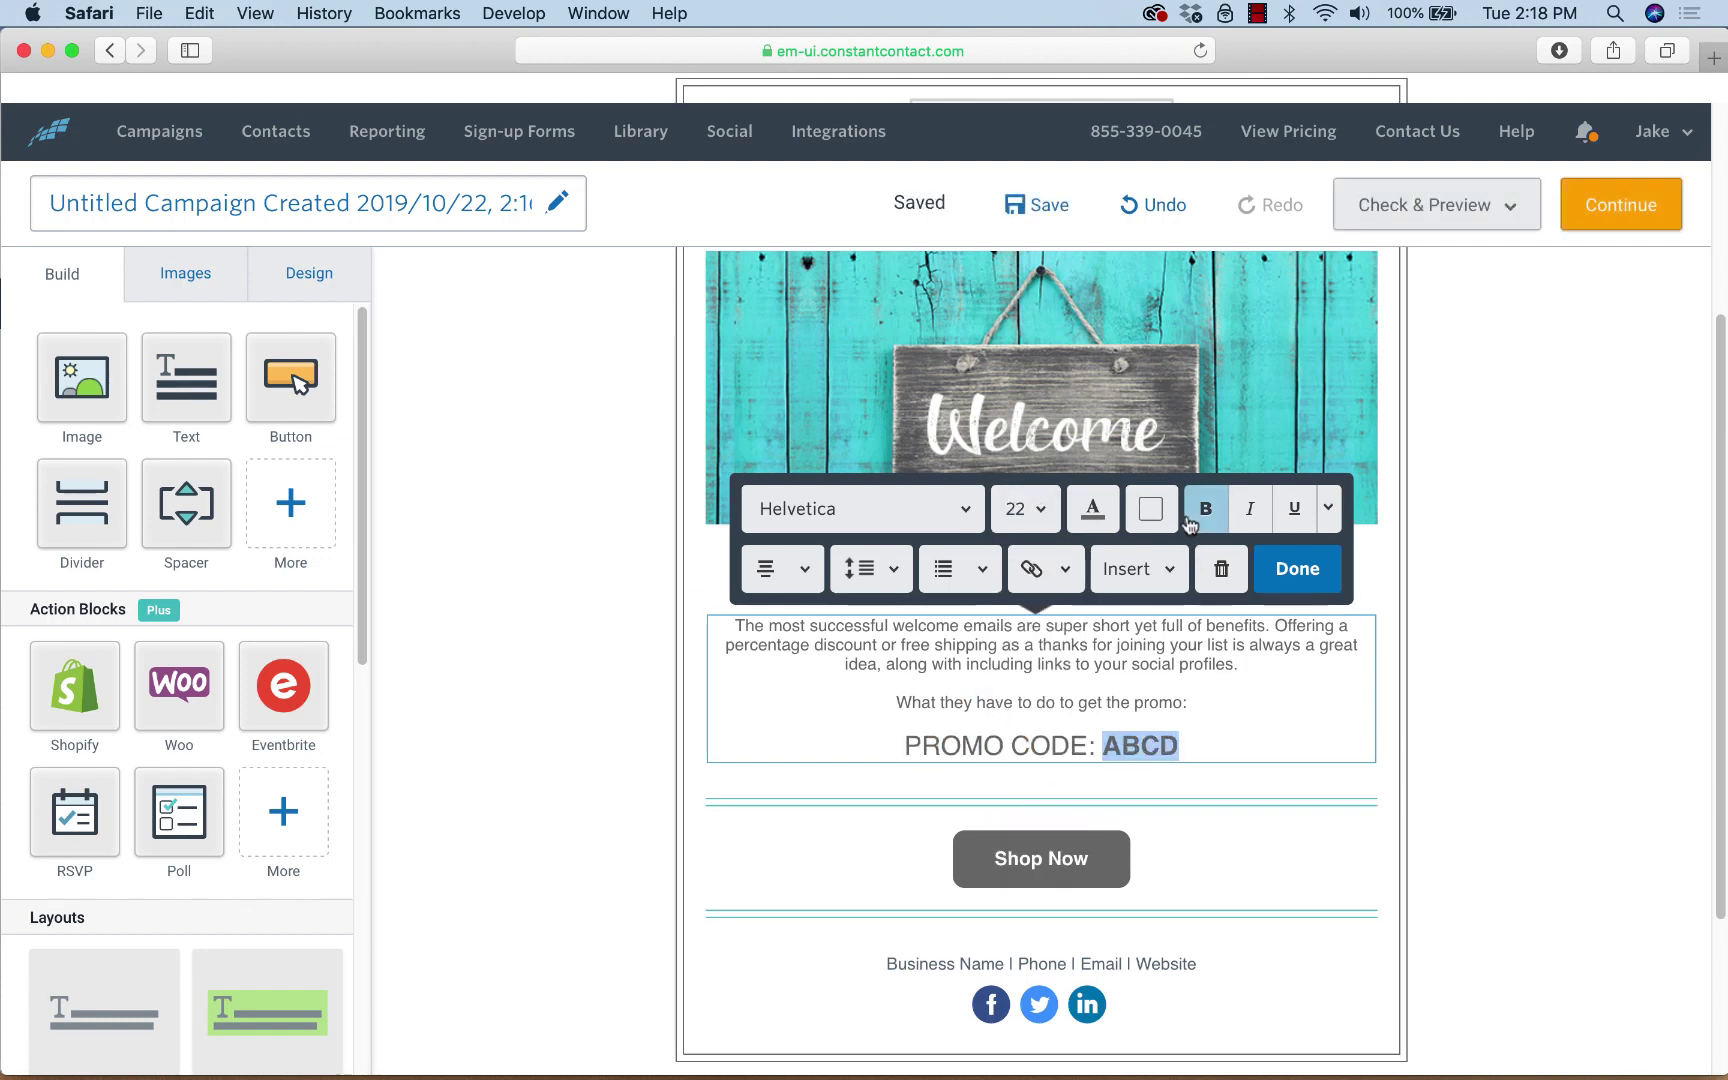
left_click(1600, 731)
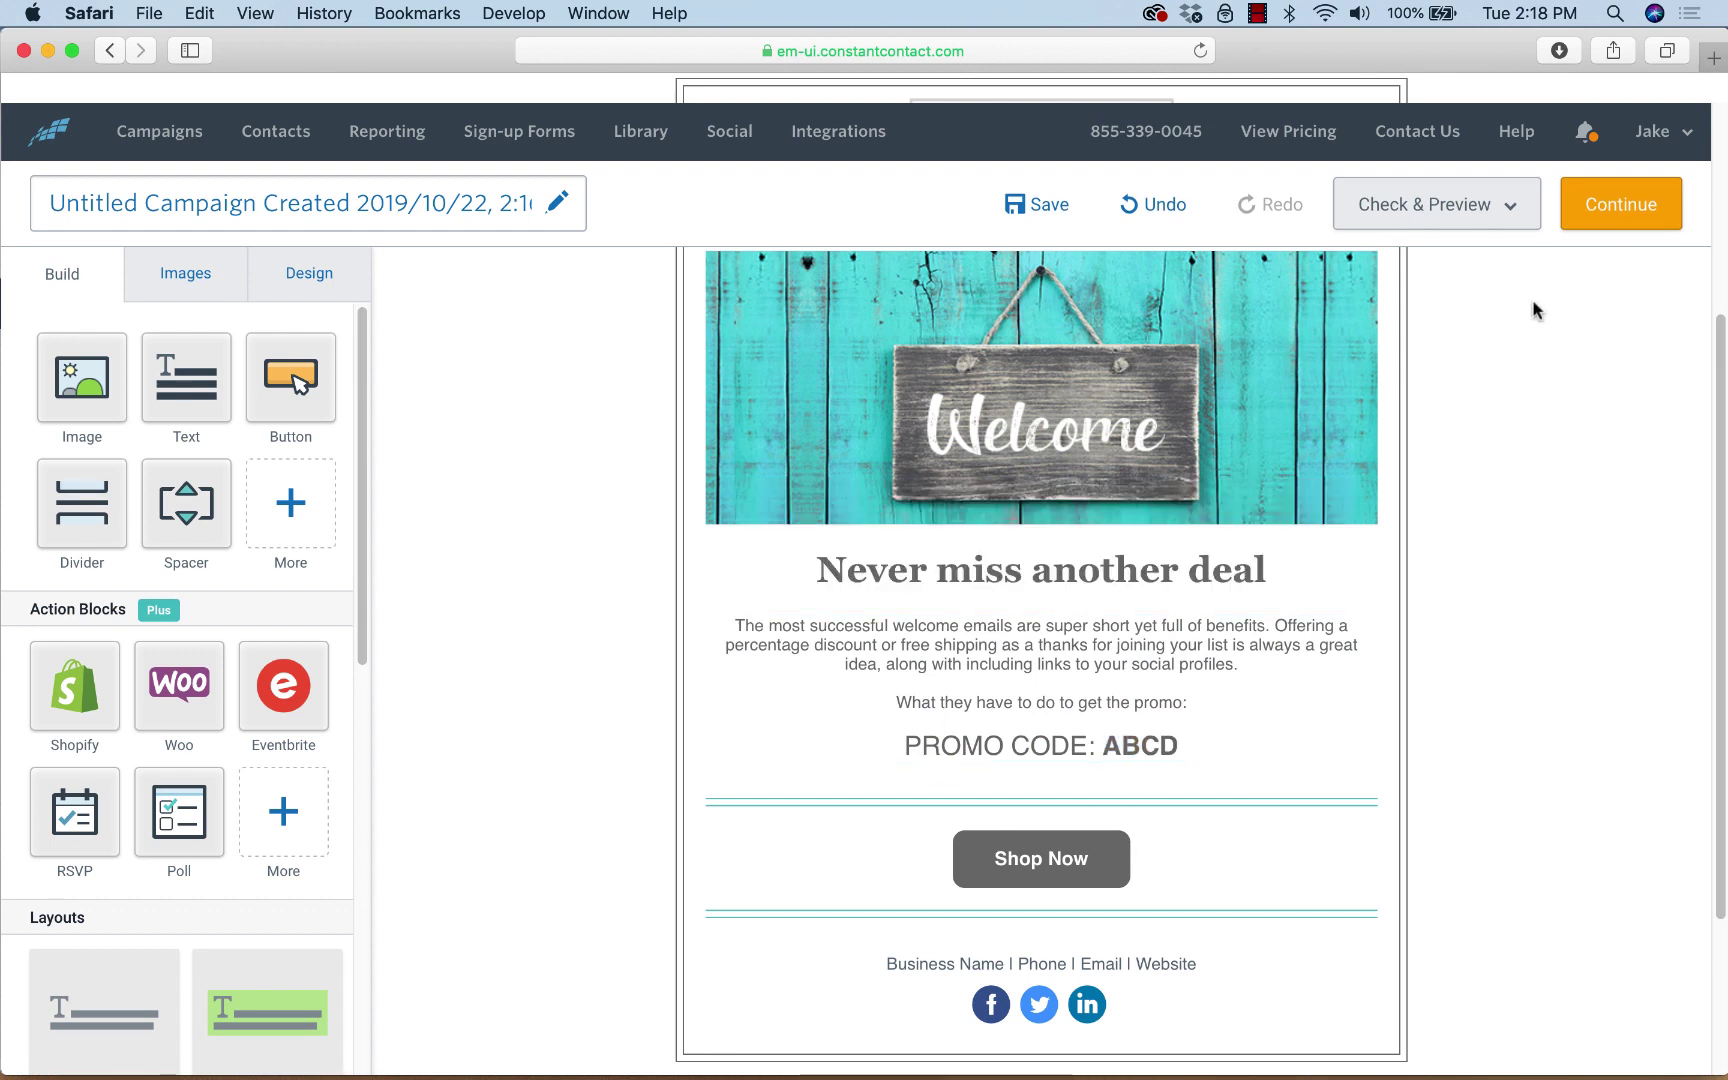
Send the welcome email only to the General Interest list and activate it.
left_click(1621, 212)
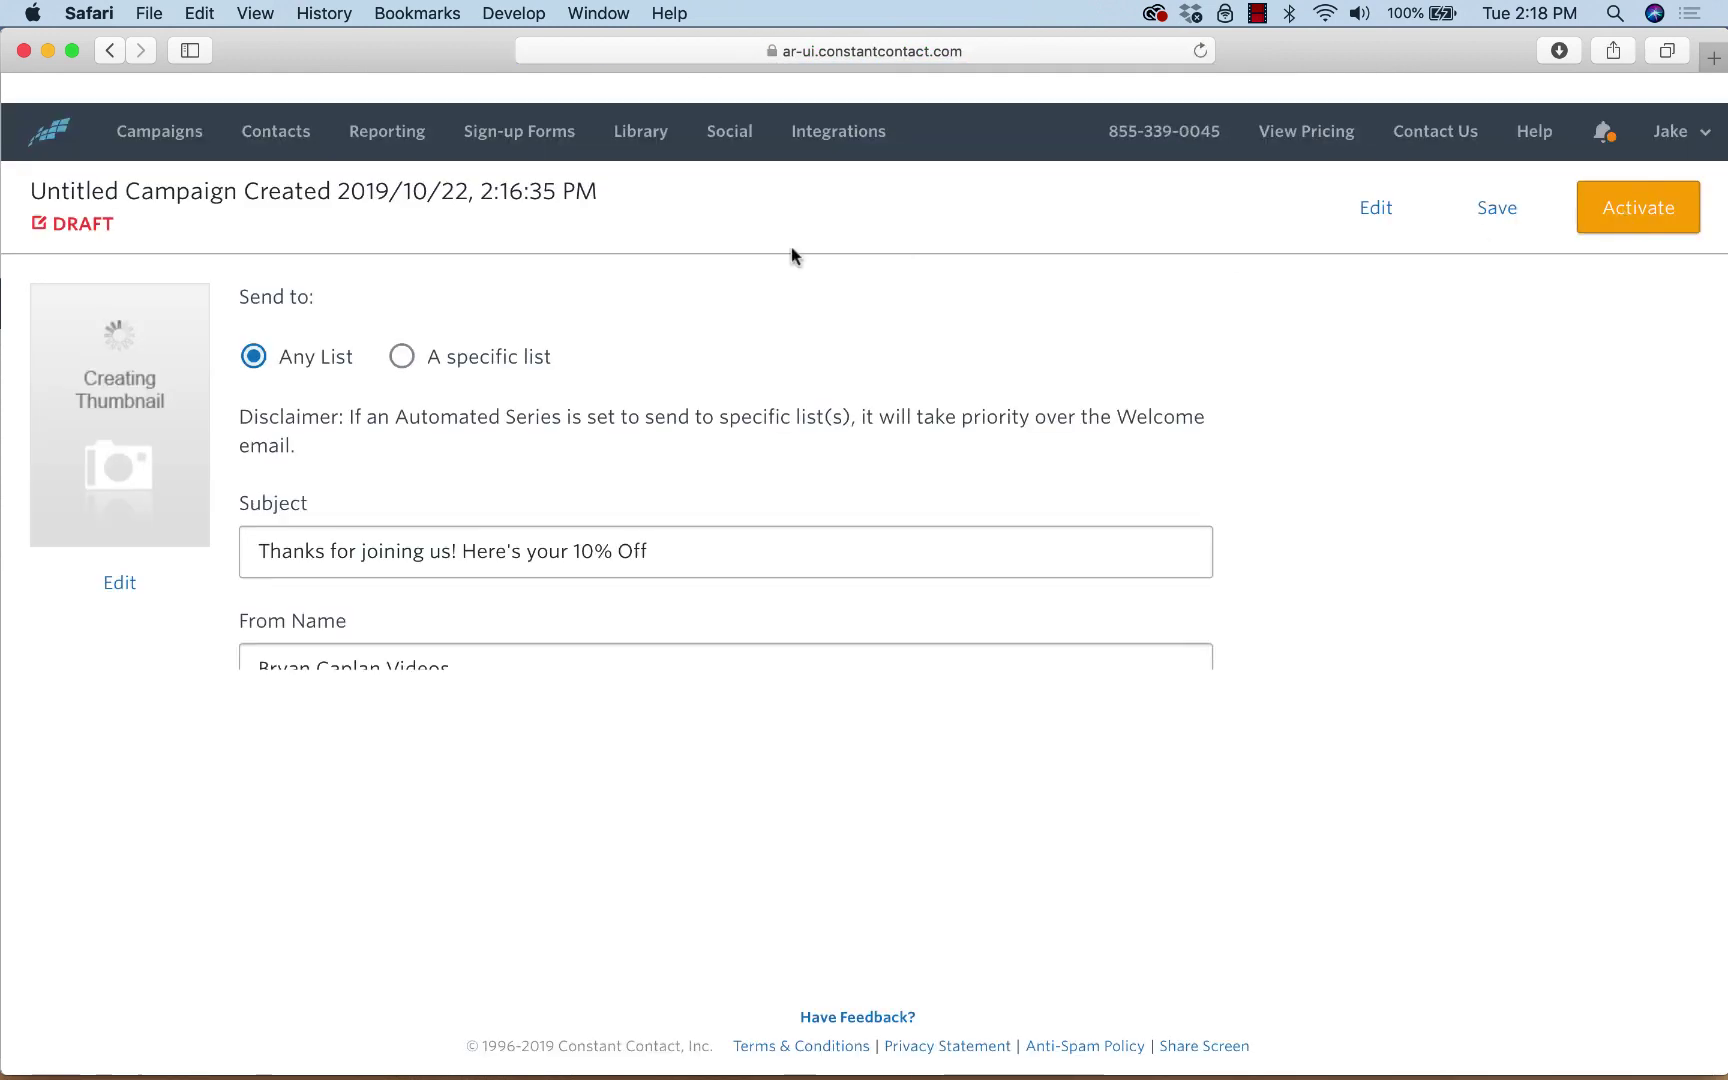
left_click(403, 358)
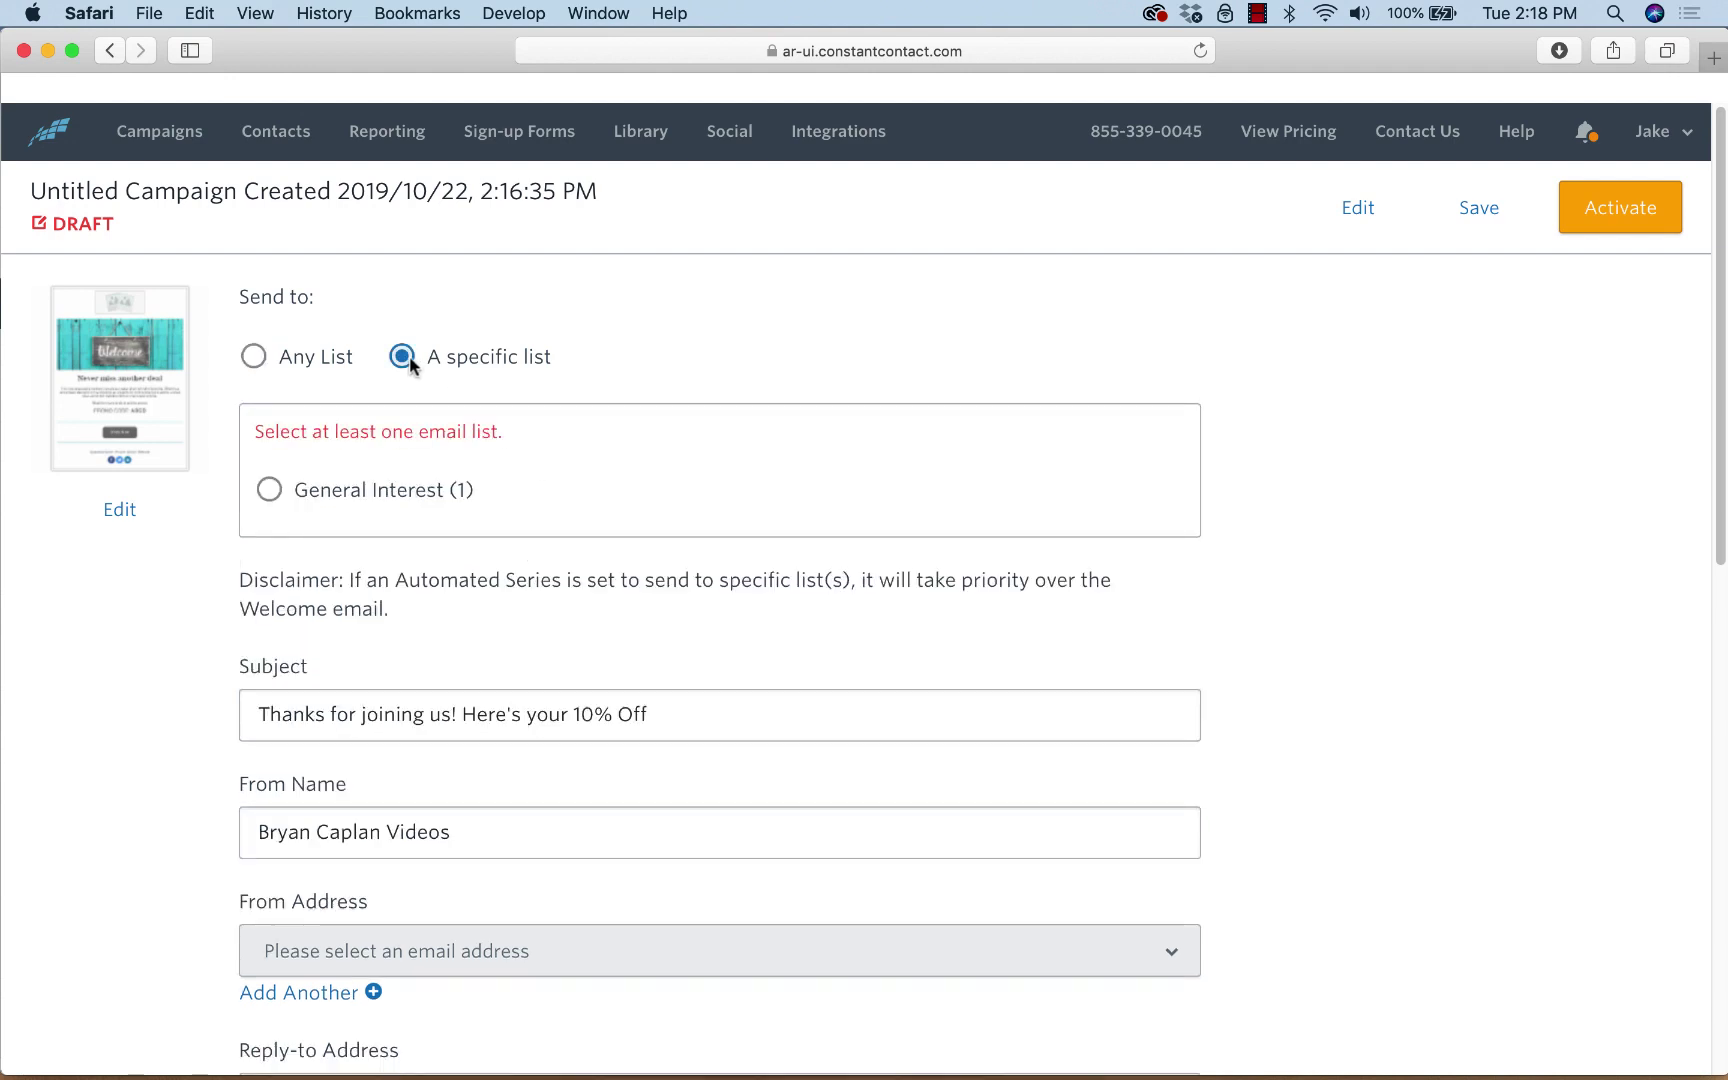
left_click(268, 490)
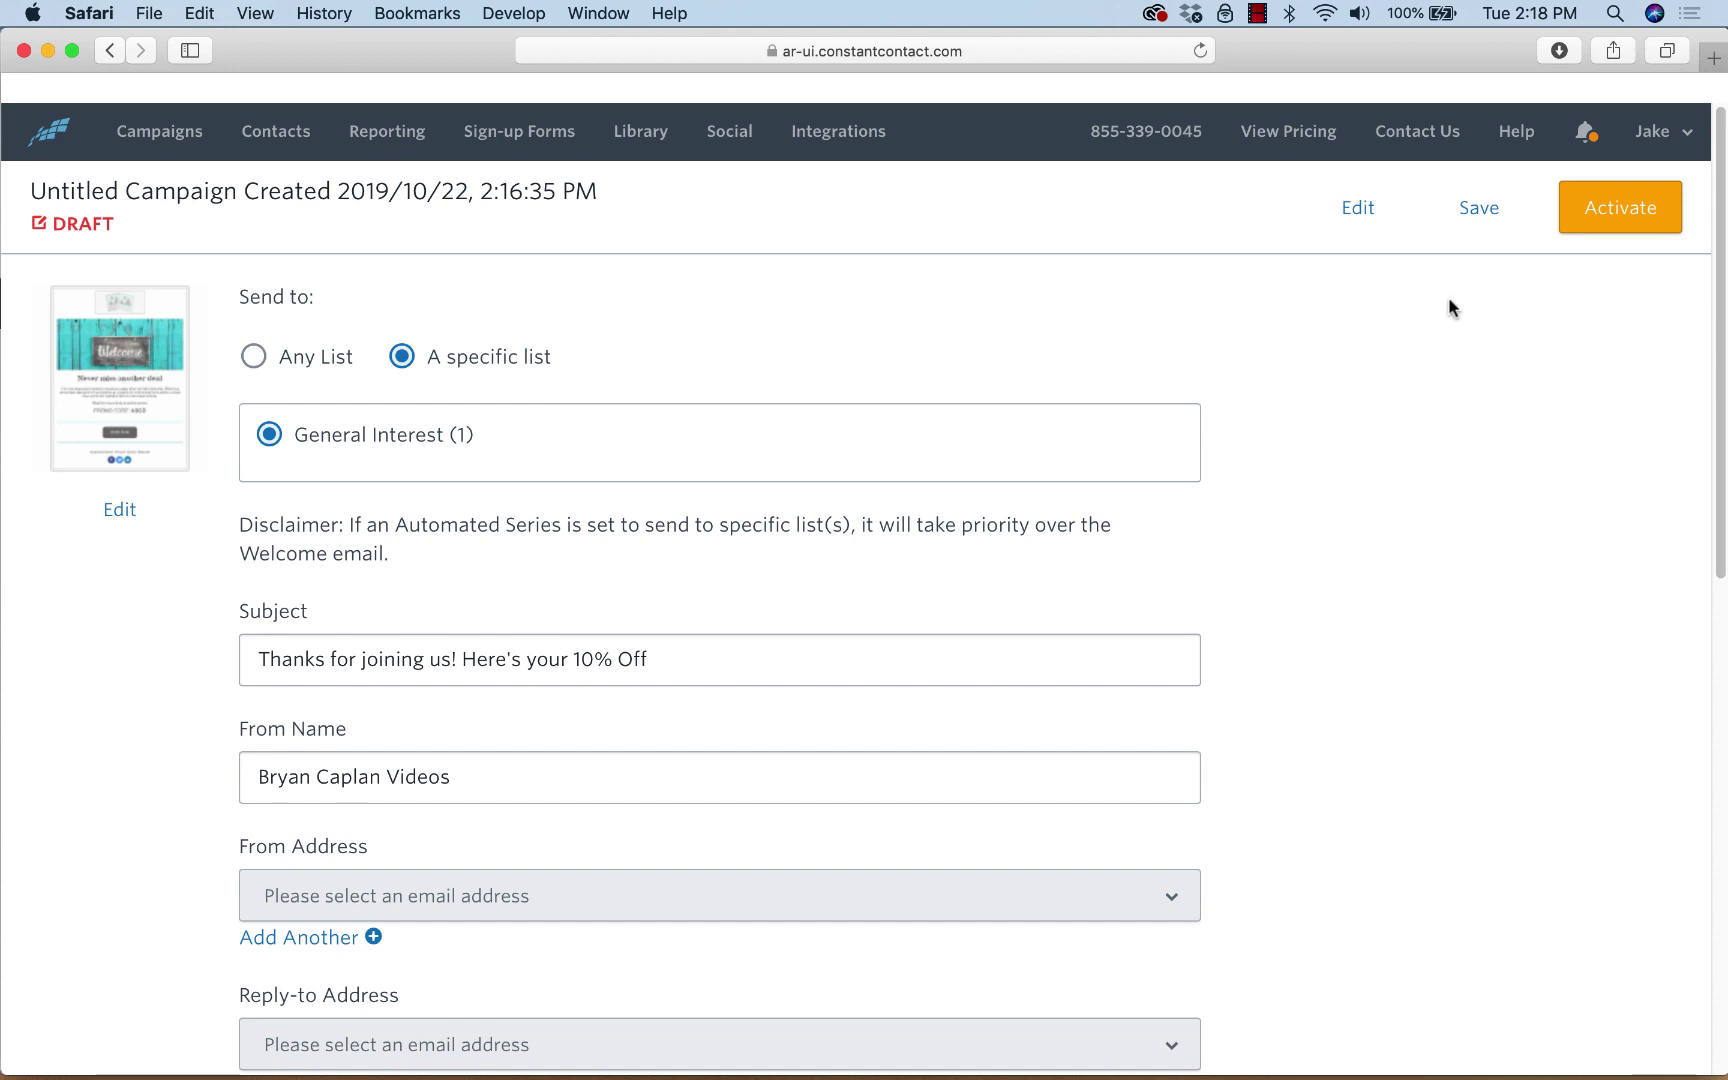
left_click(1648, 235)
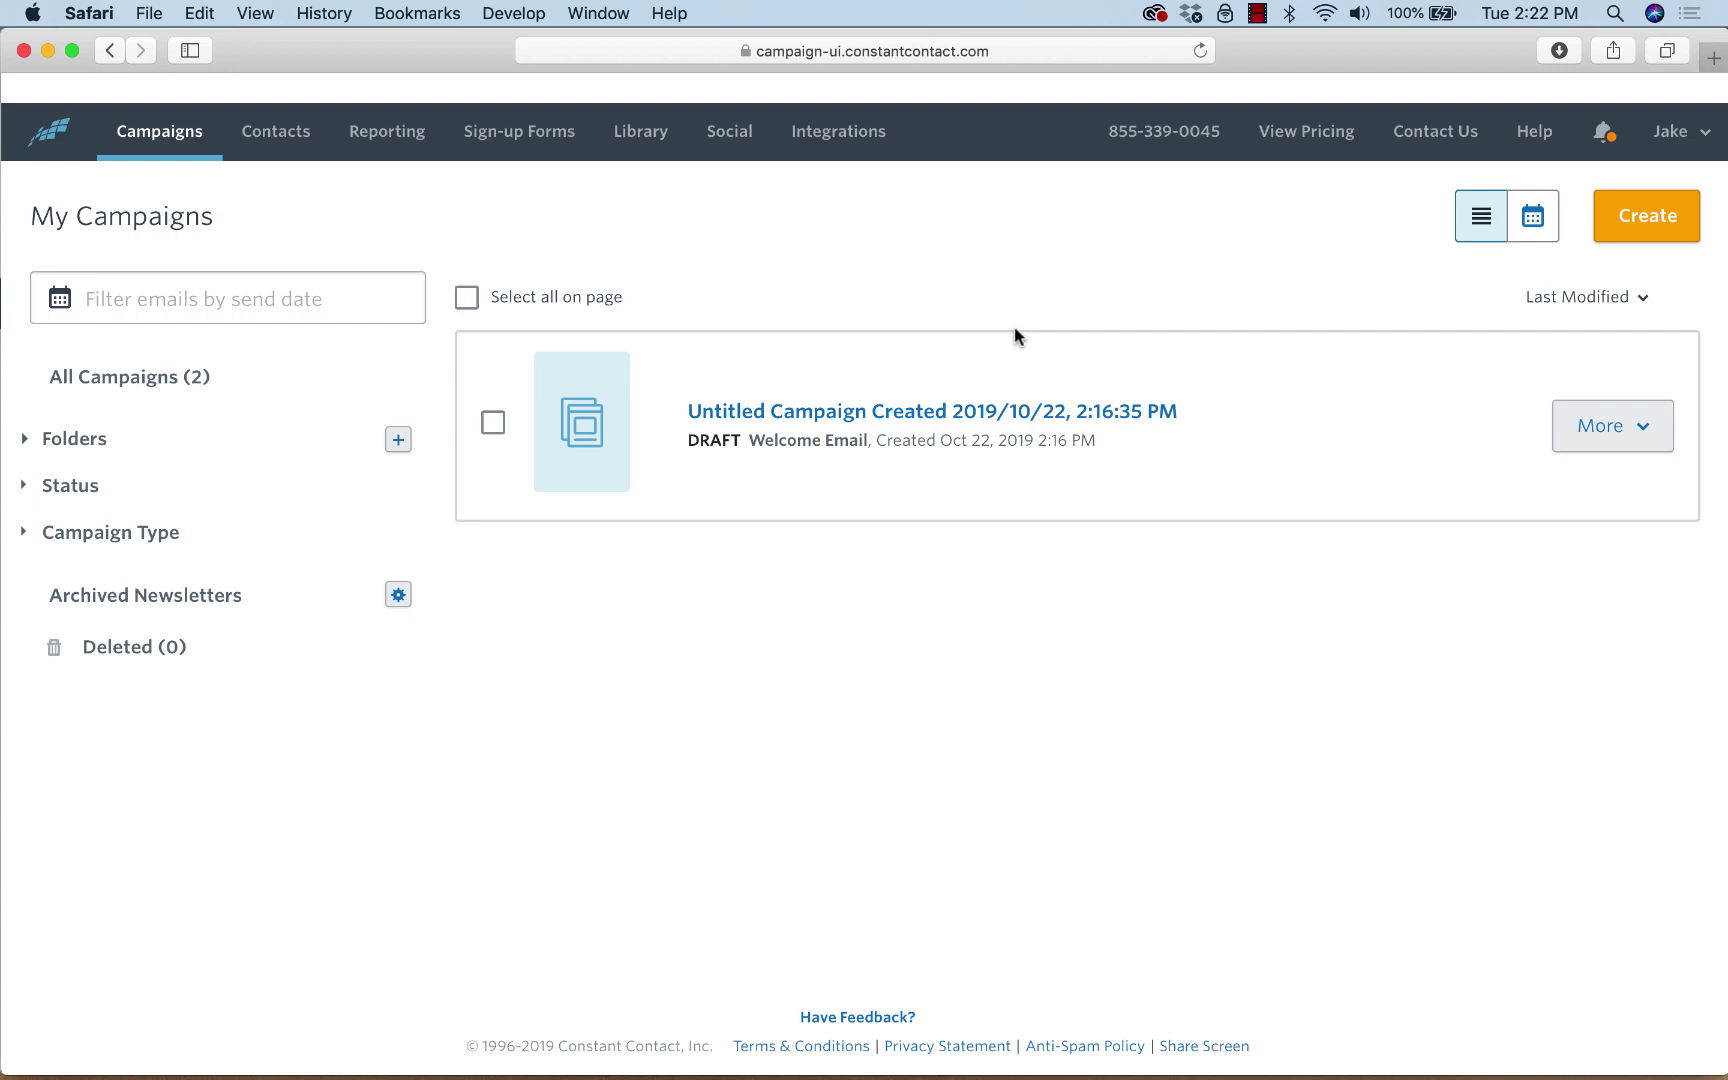
Add two email lists under Contacts: "From Website popup" and "From Text to Join".
left_click(297, 136)
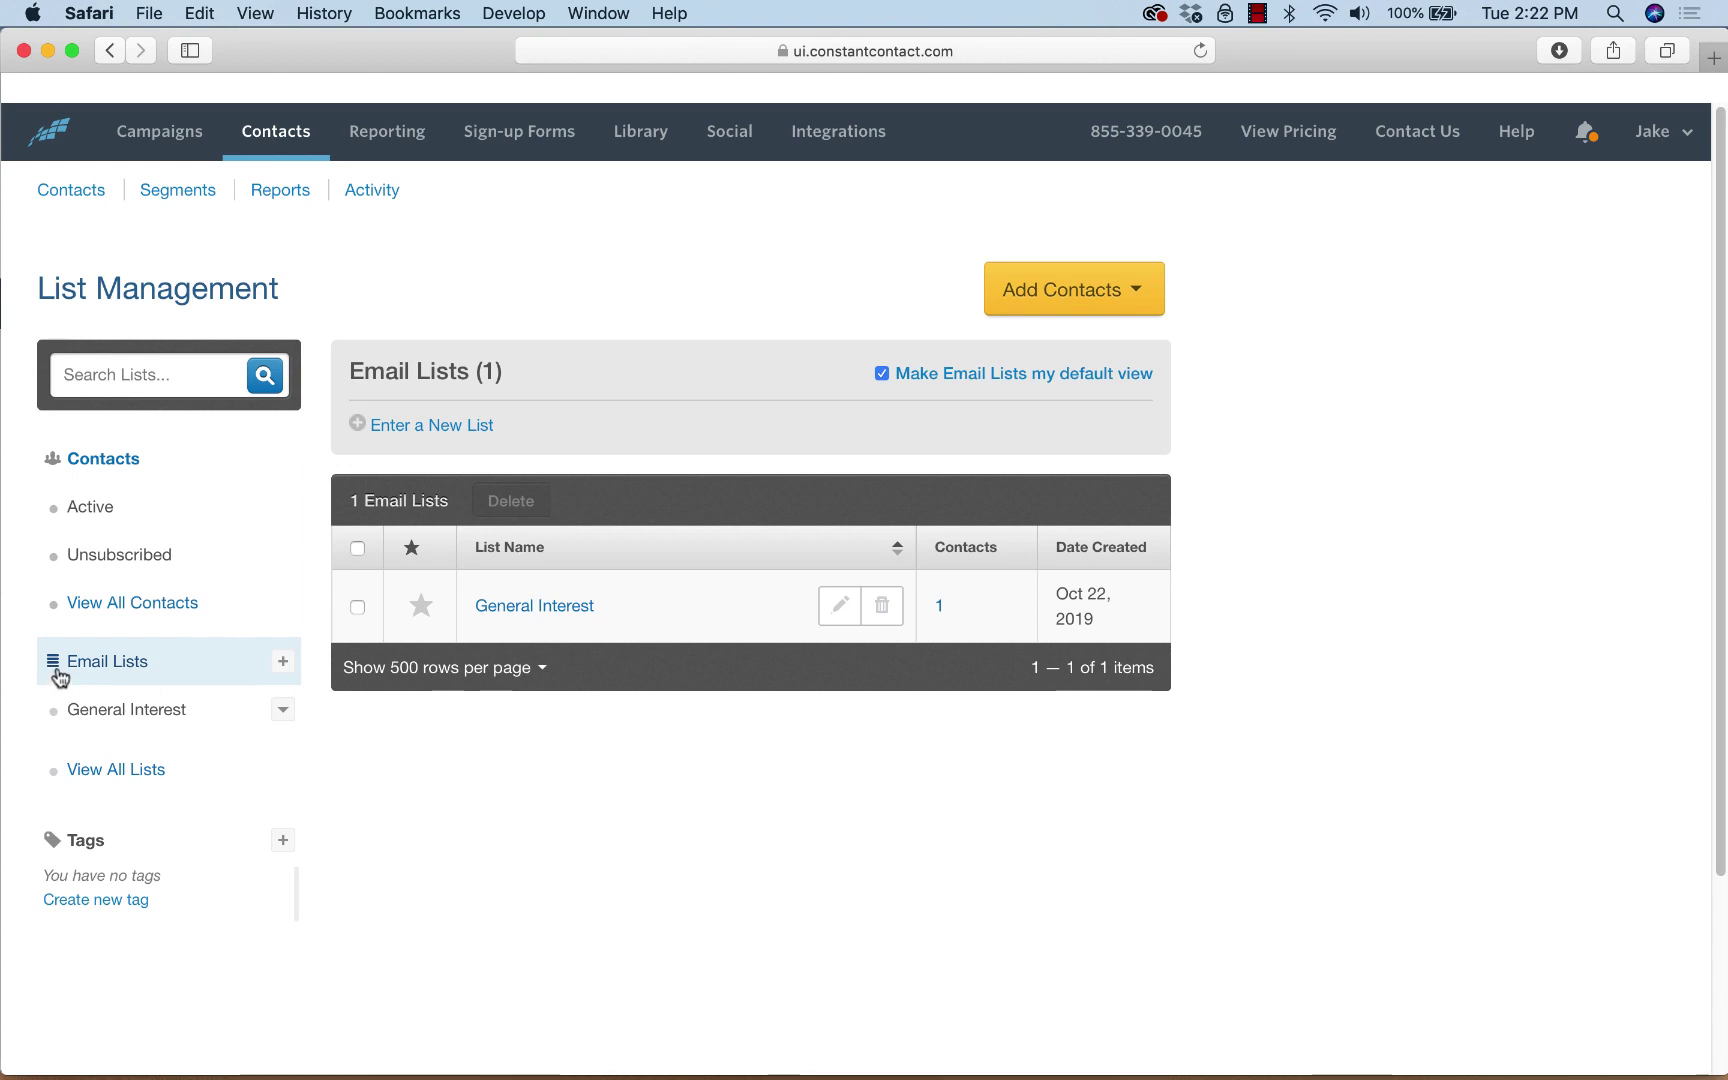
left_click(283, 664)
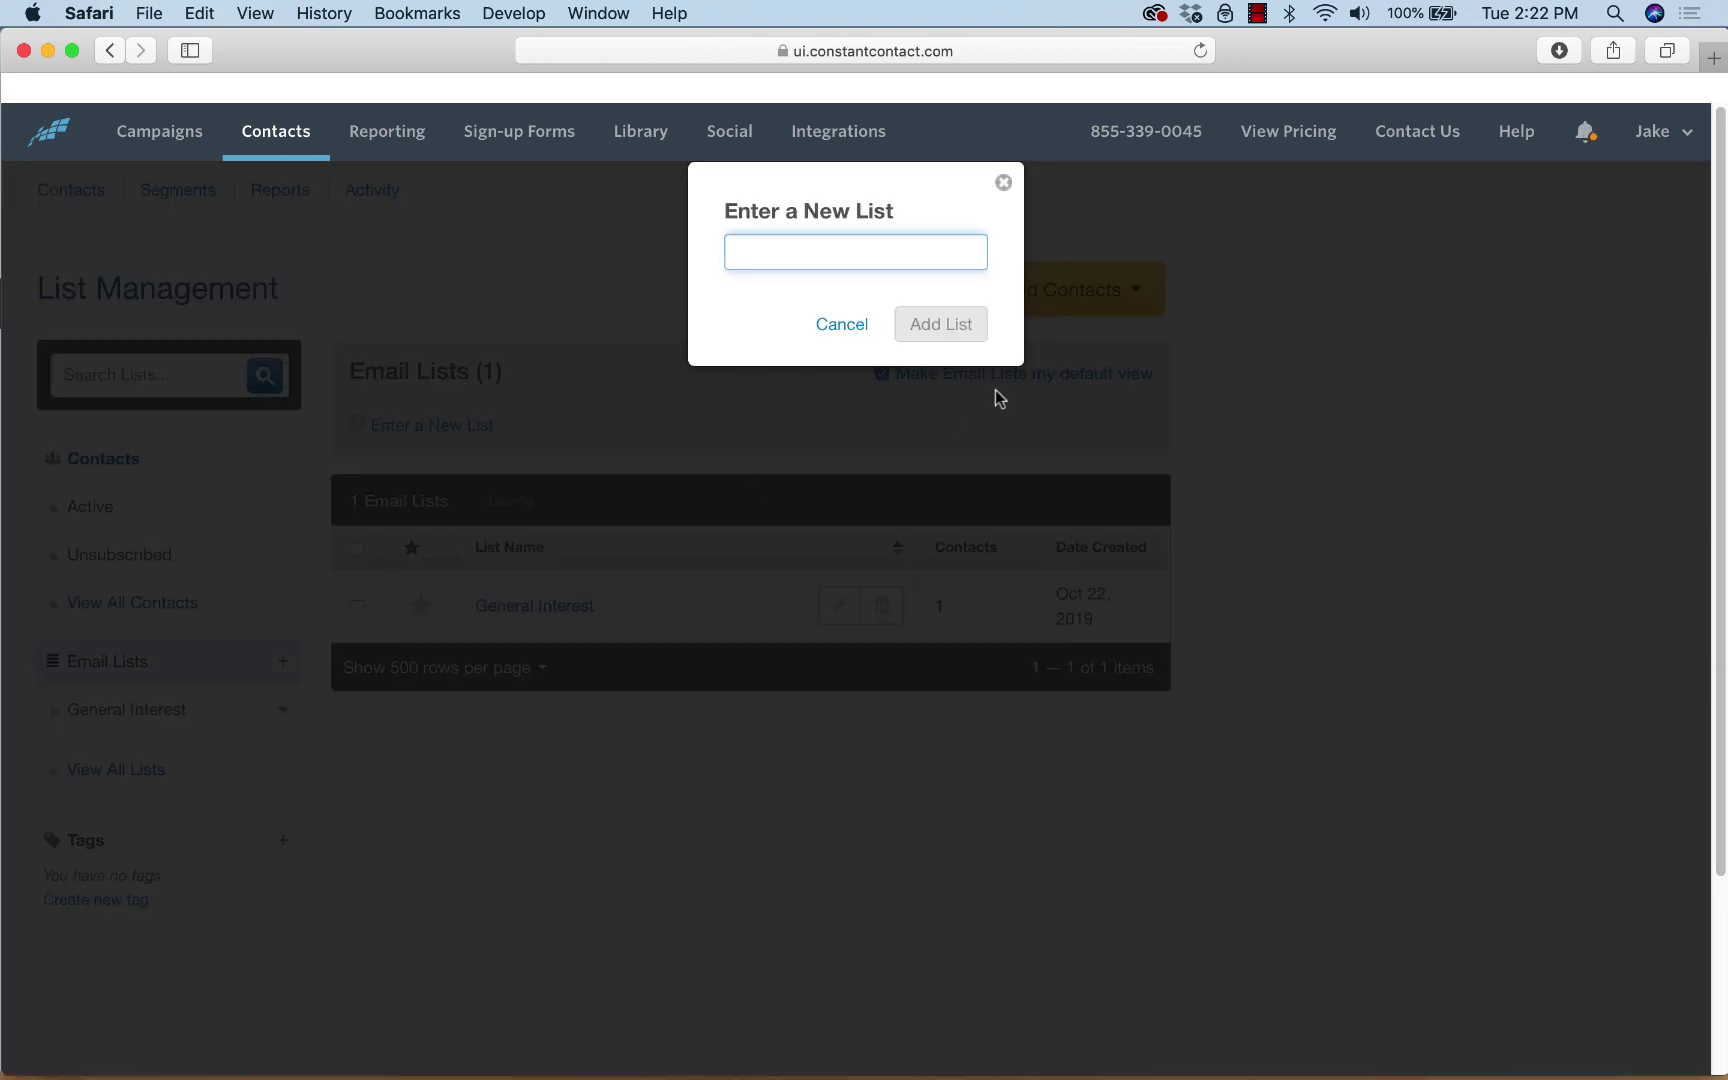
type("From ")
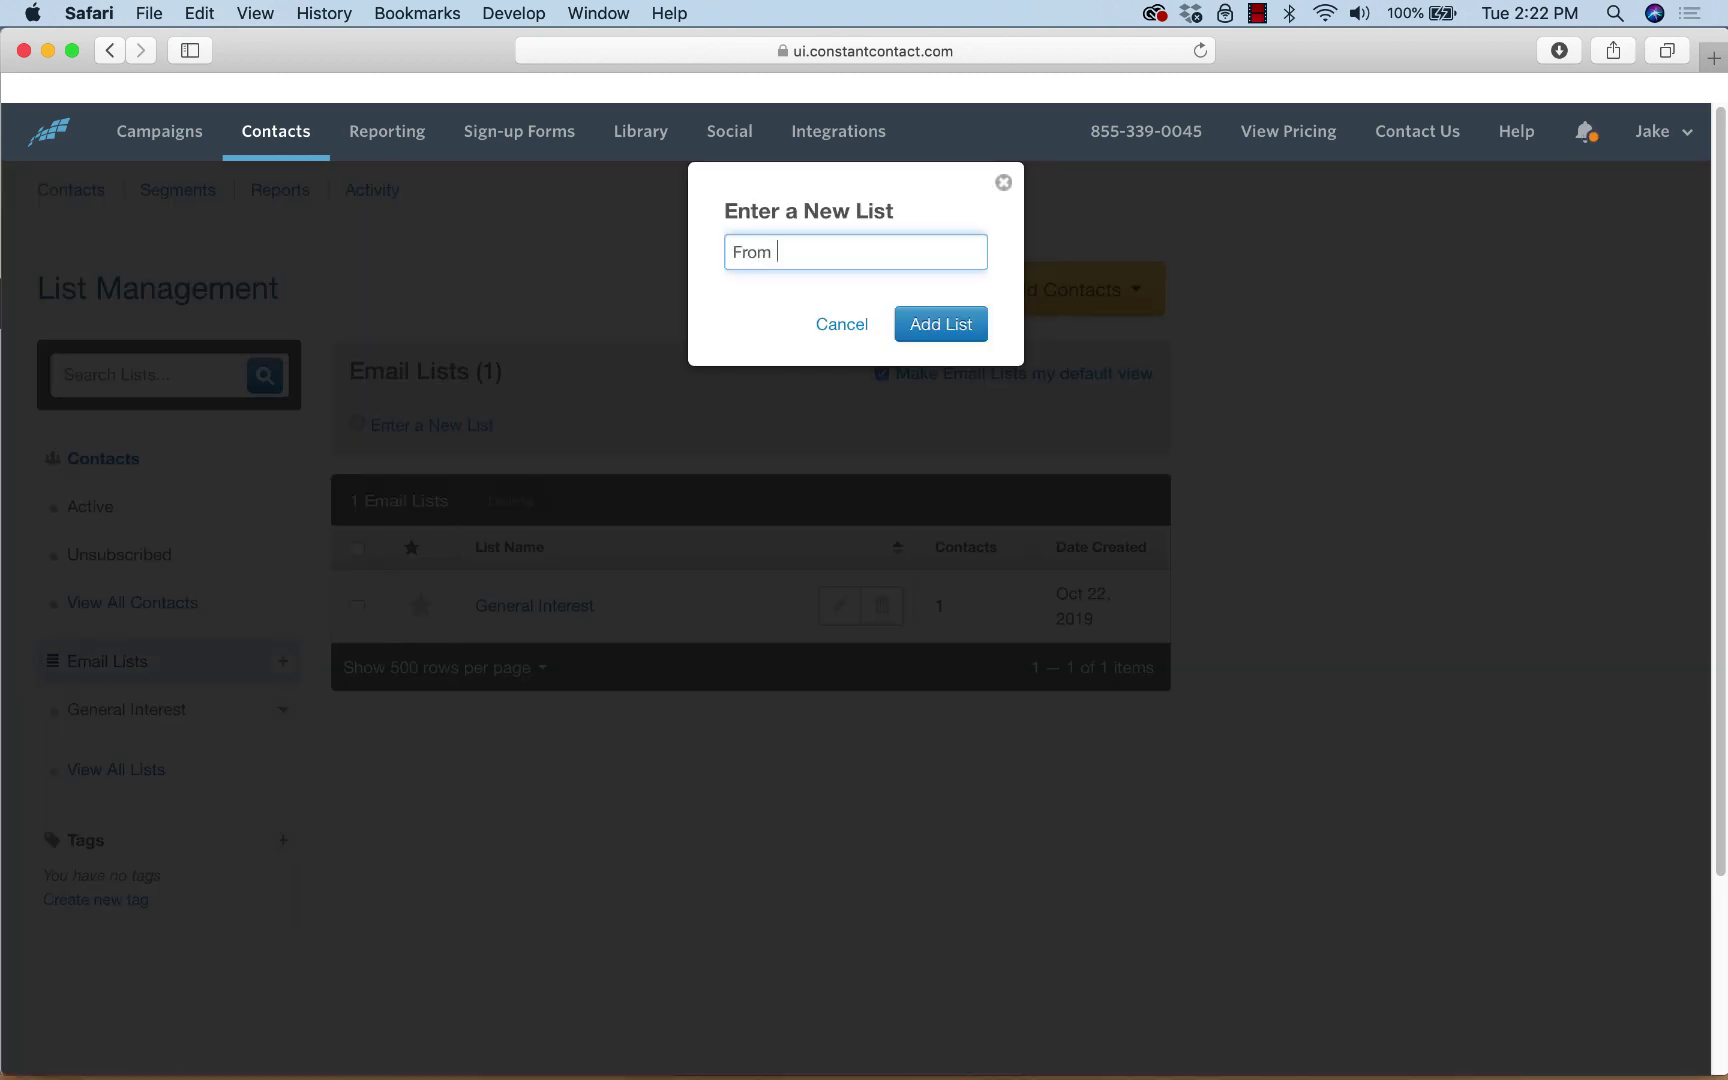
type("Website popup")
left_click(929, 322)
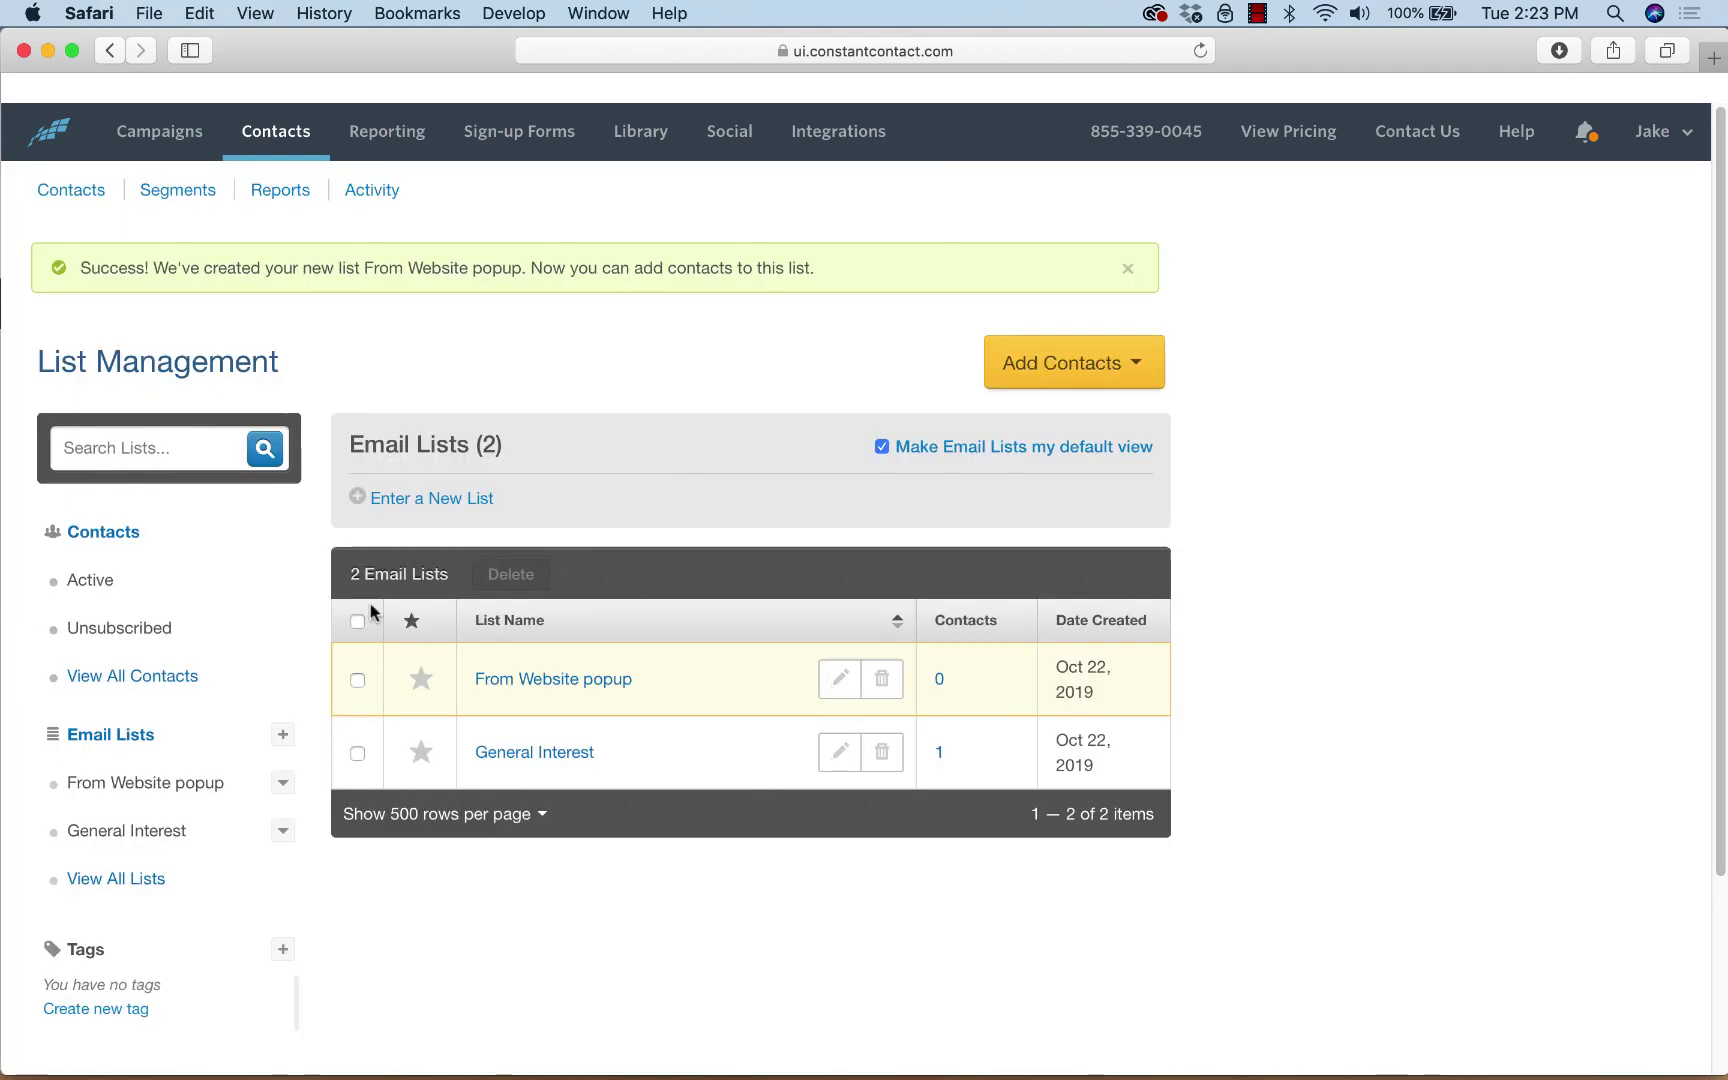
left_click(283, 734)
type("Fro")
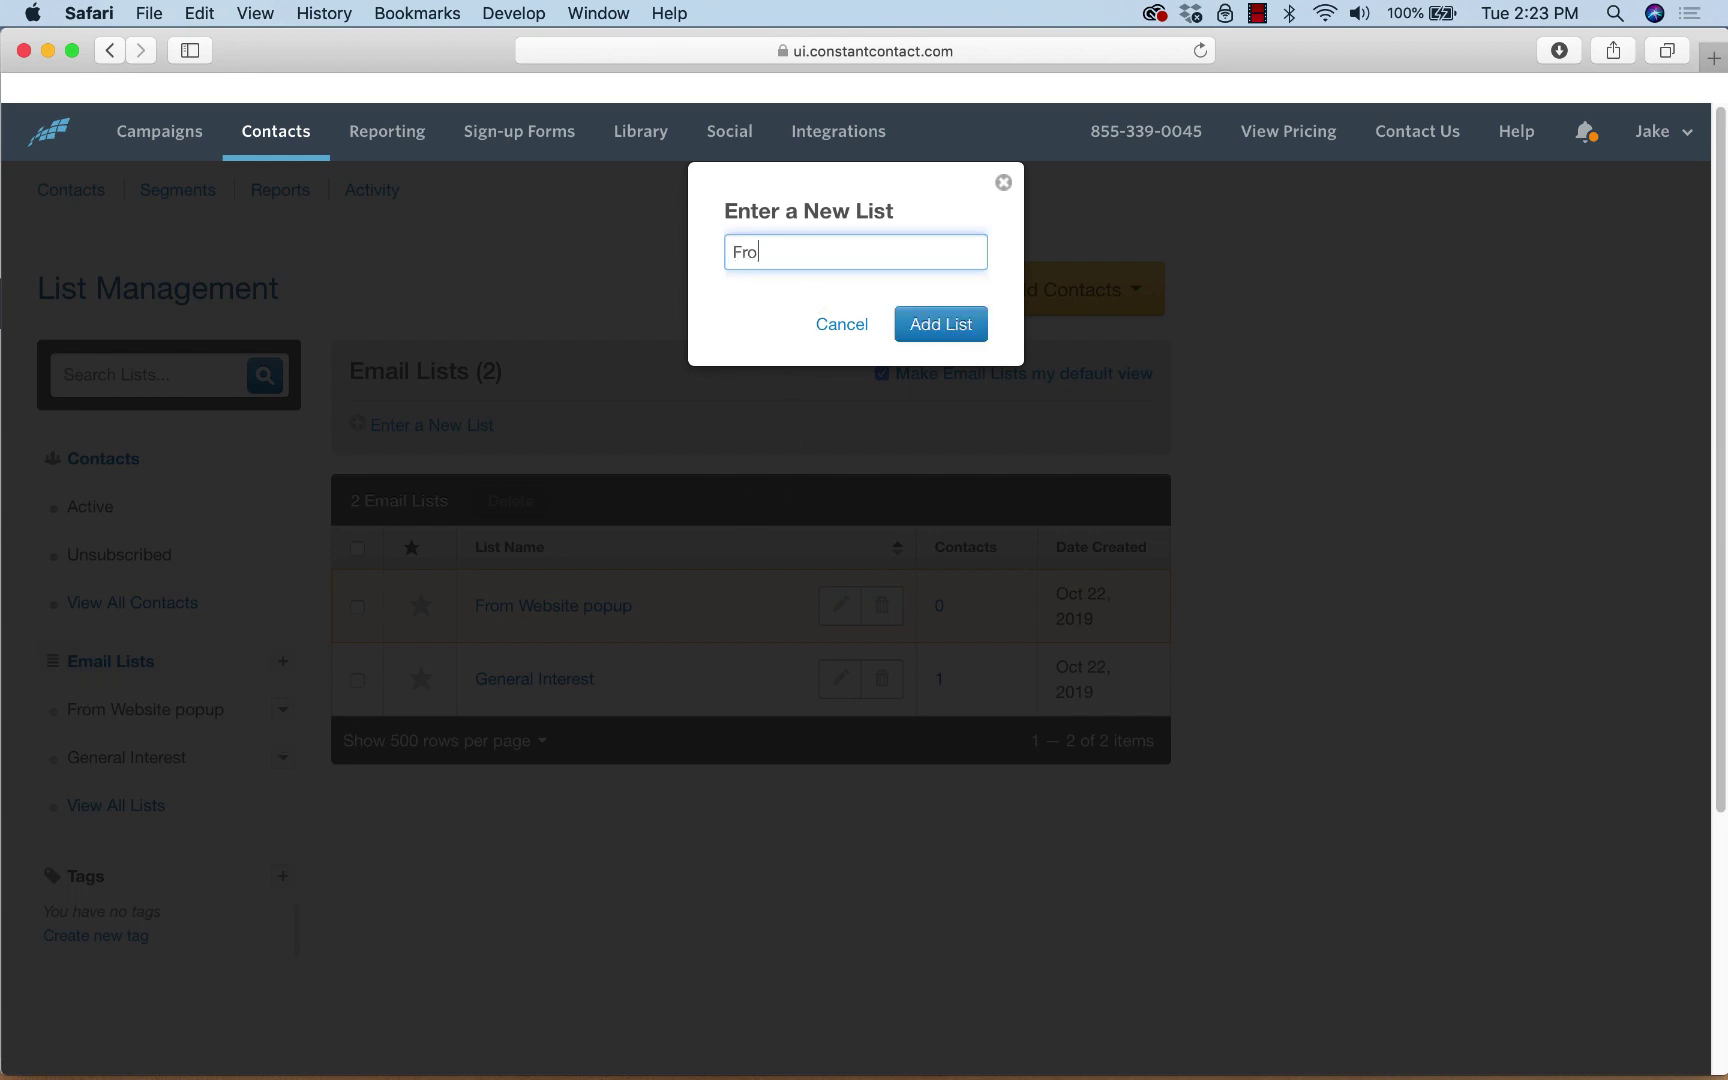
type("m Text to Join")
left_click(945, 322)
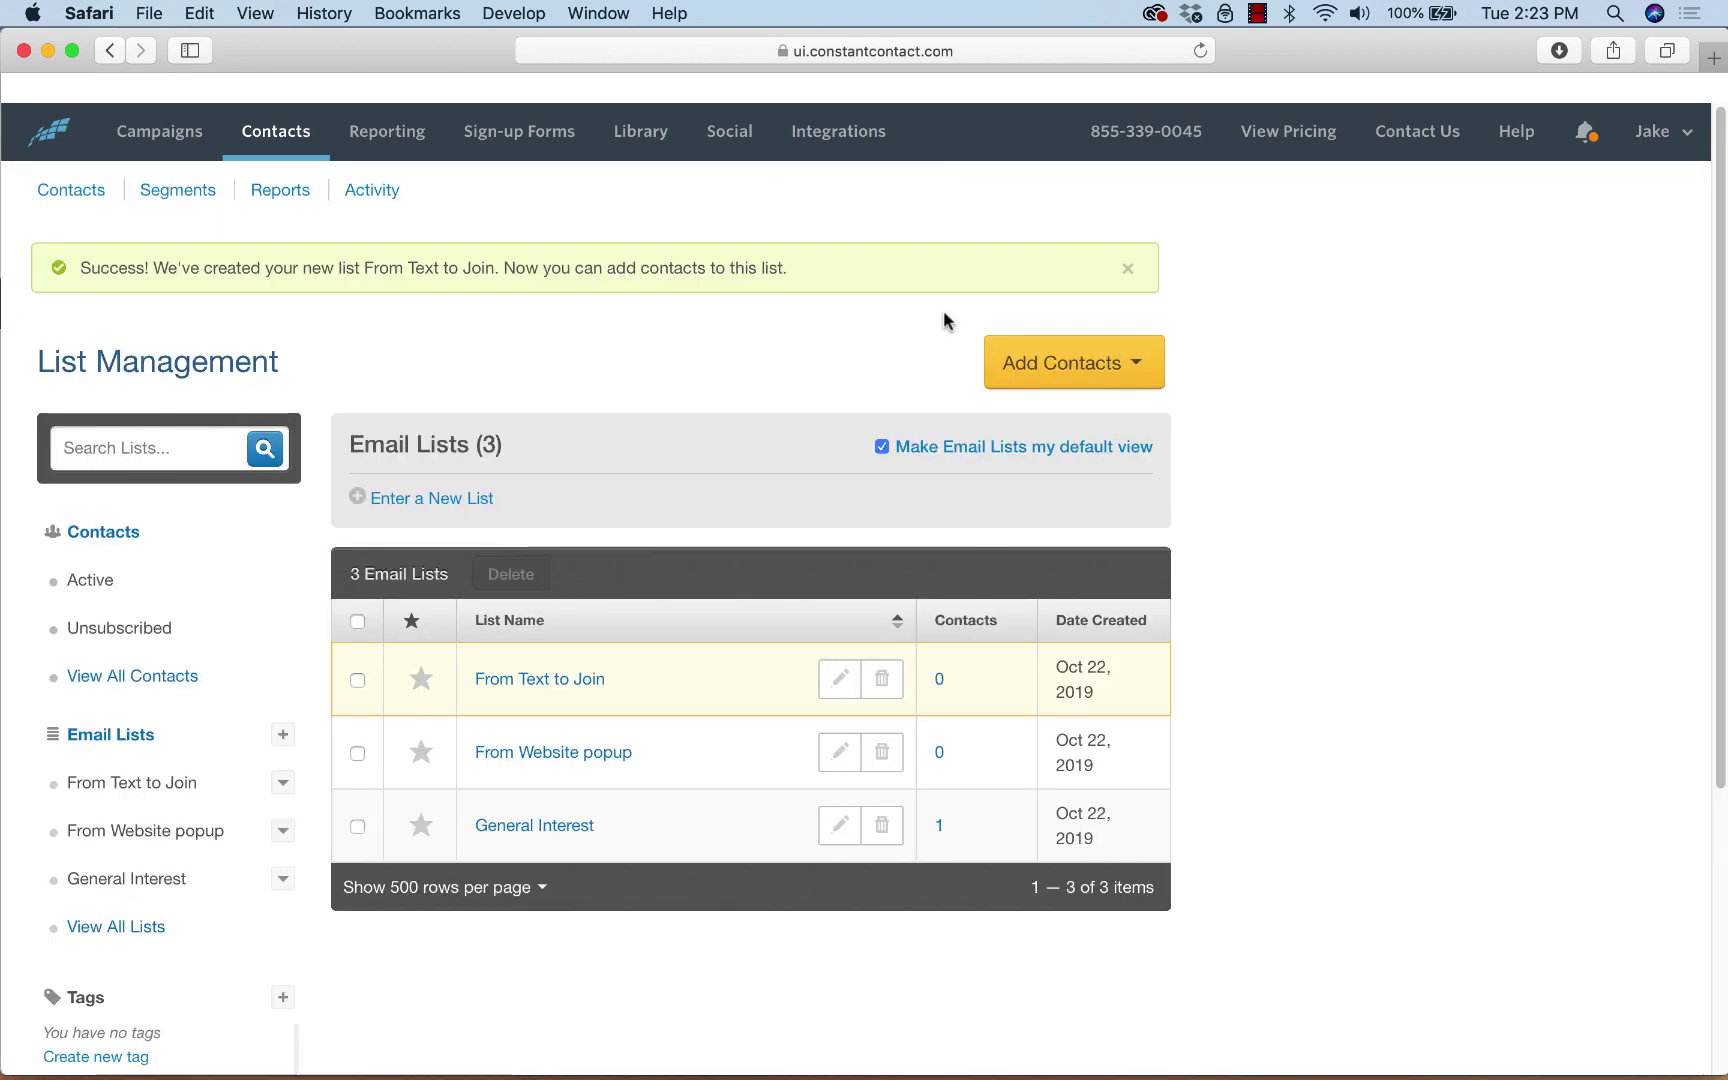
left_click(184, 140)
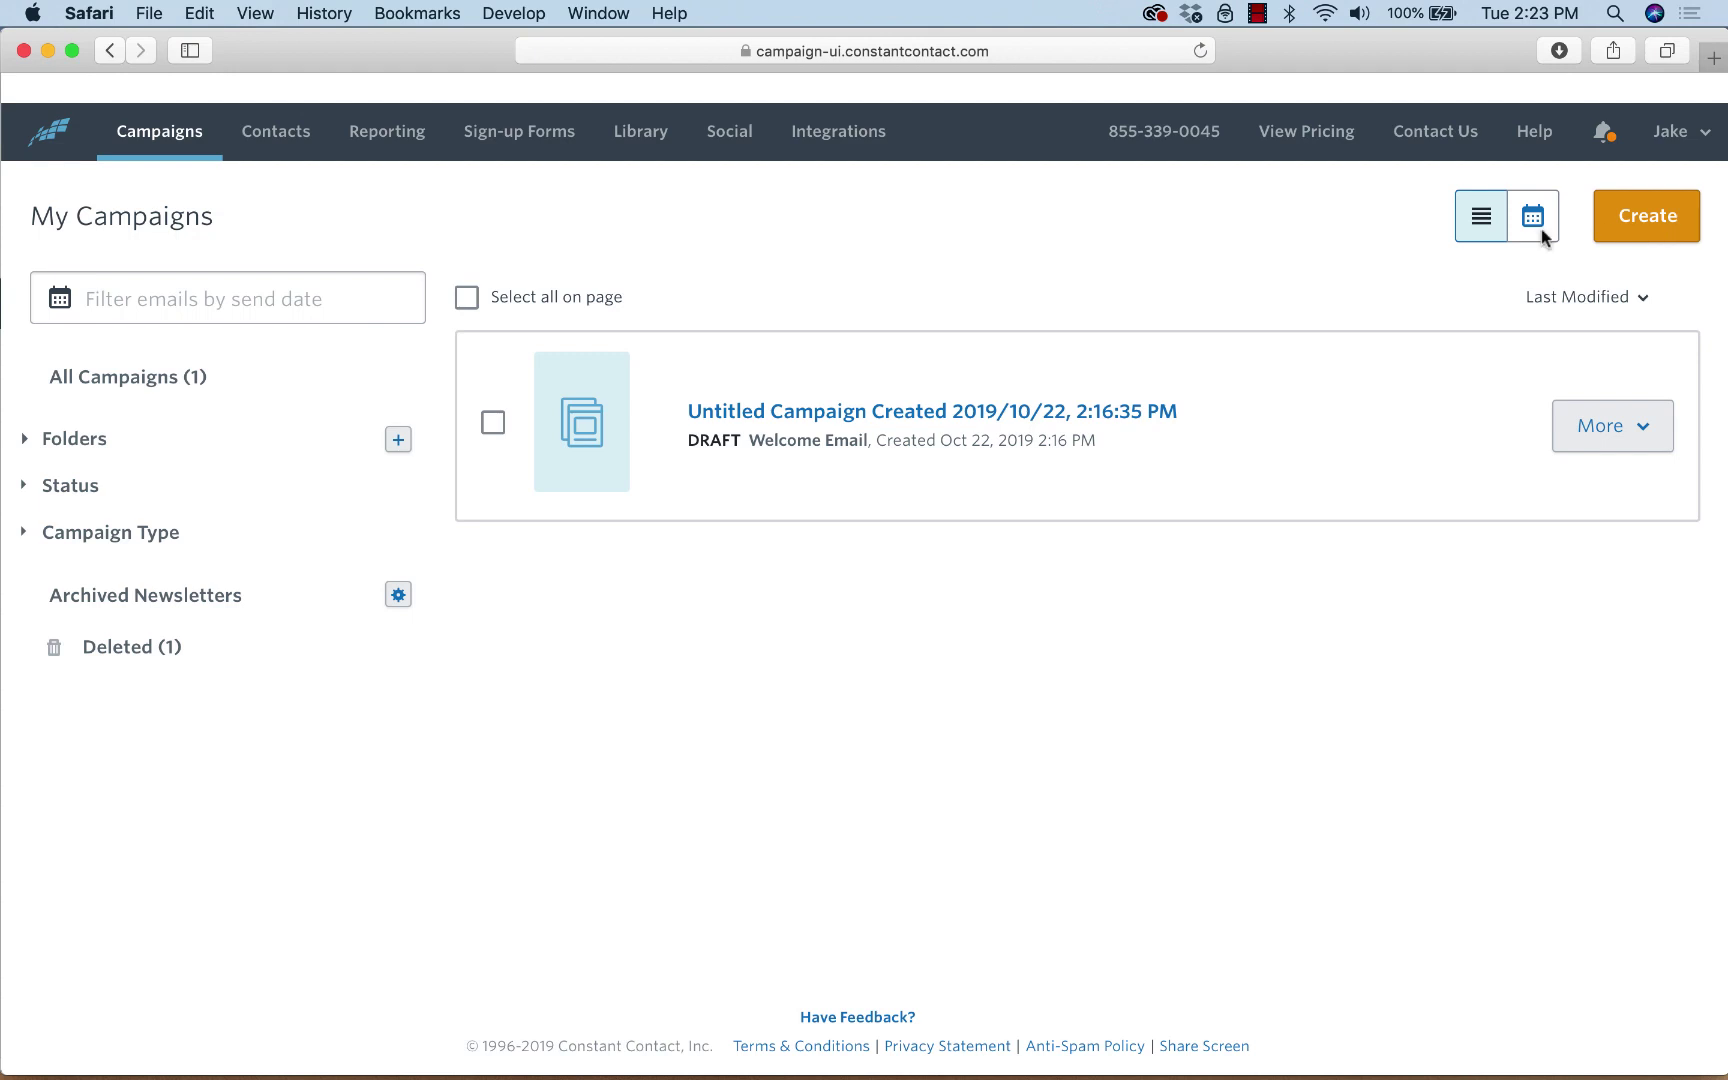
Retarget the Welcome Email campaign to the From Website popup list and save it.
left_click(989, 409)
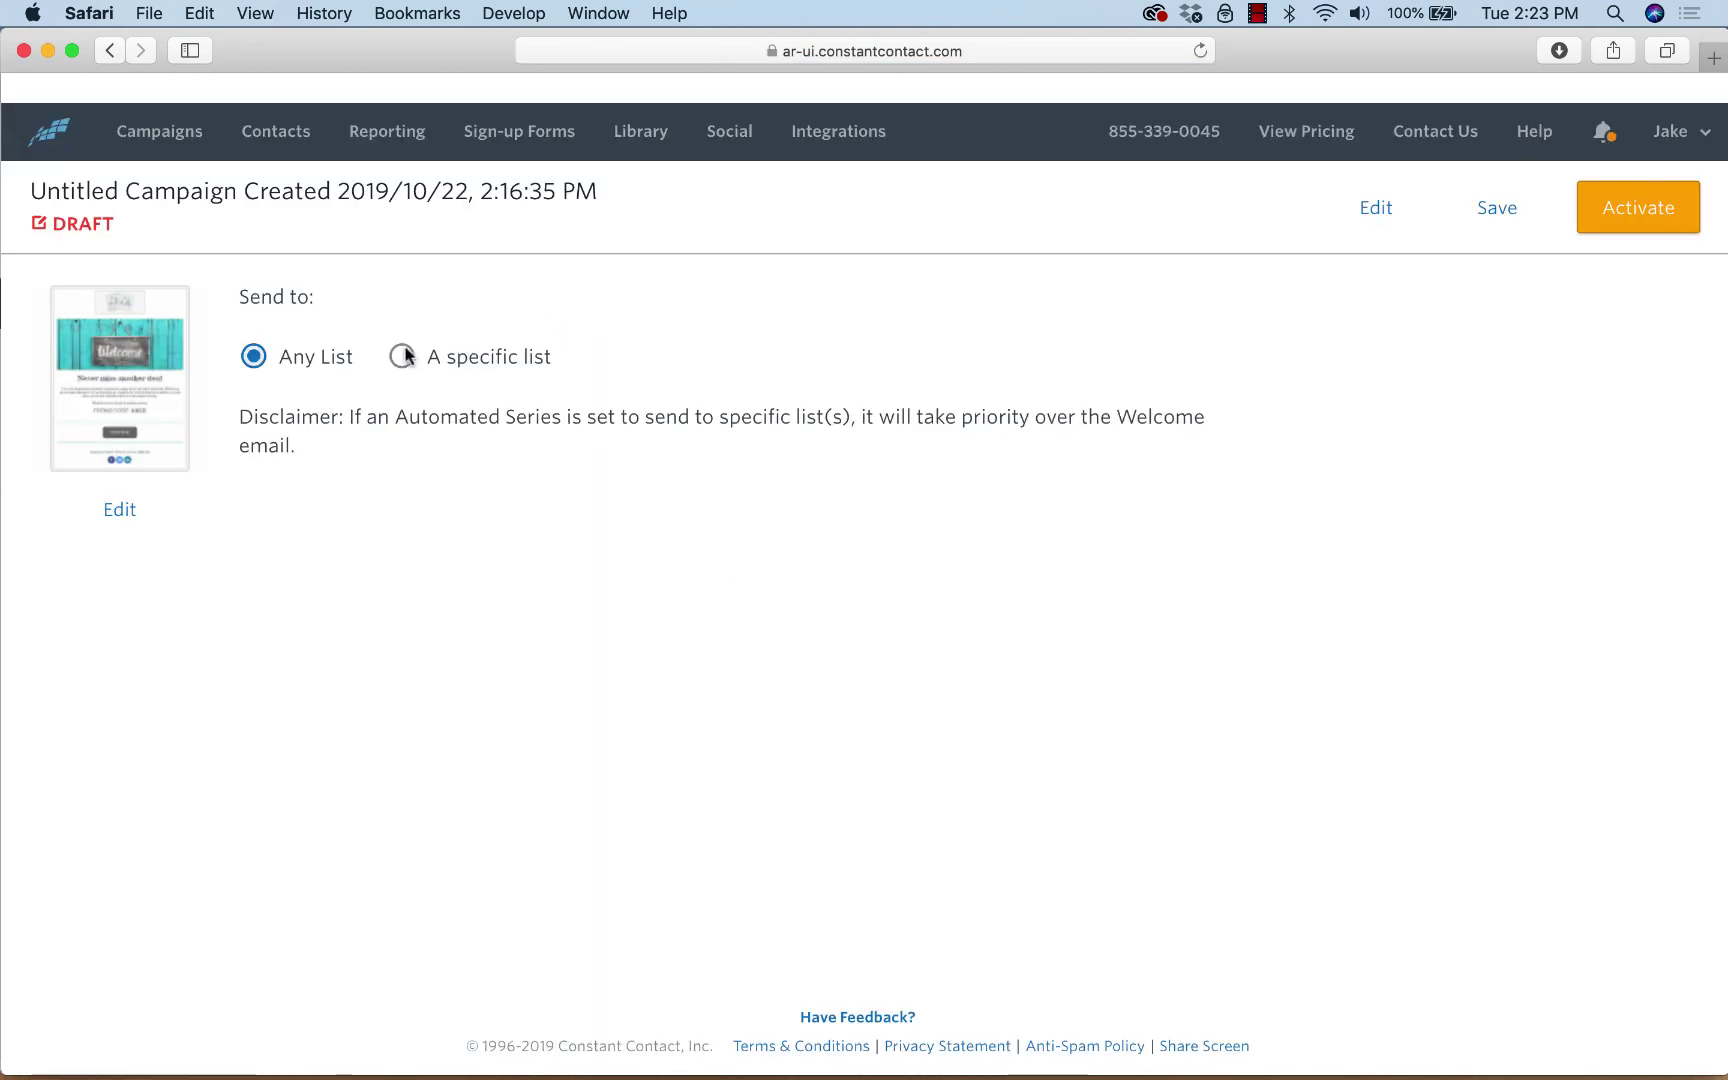
left_click(401, 356)
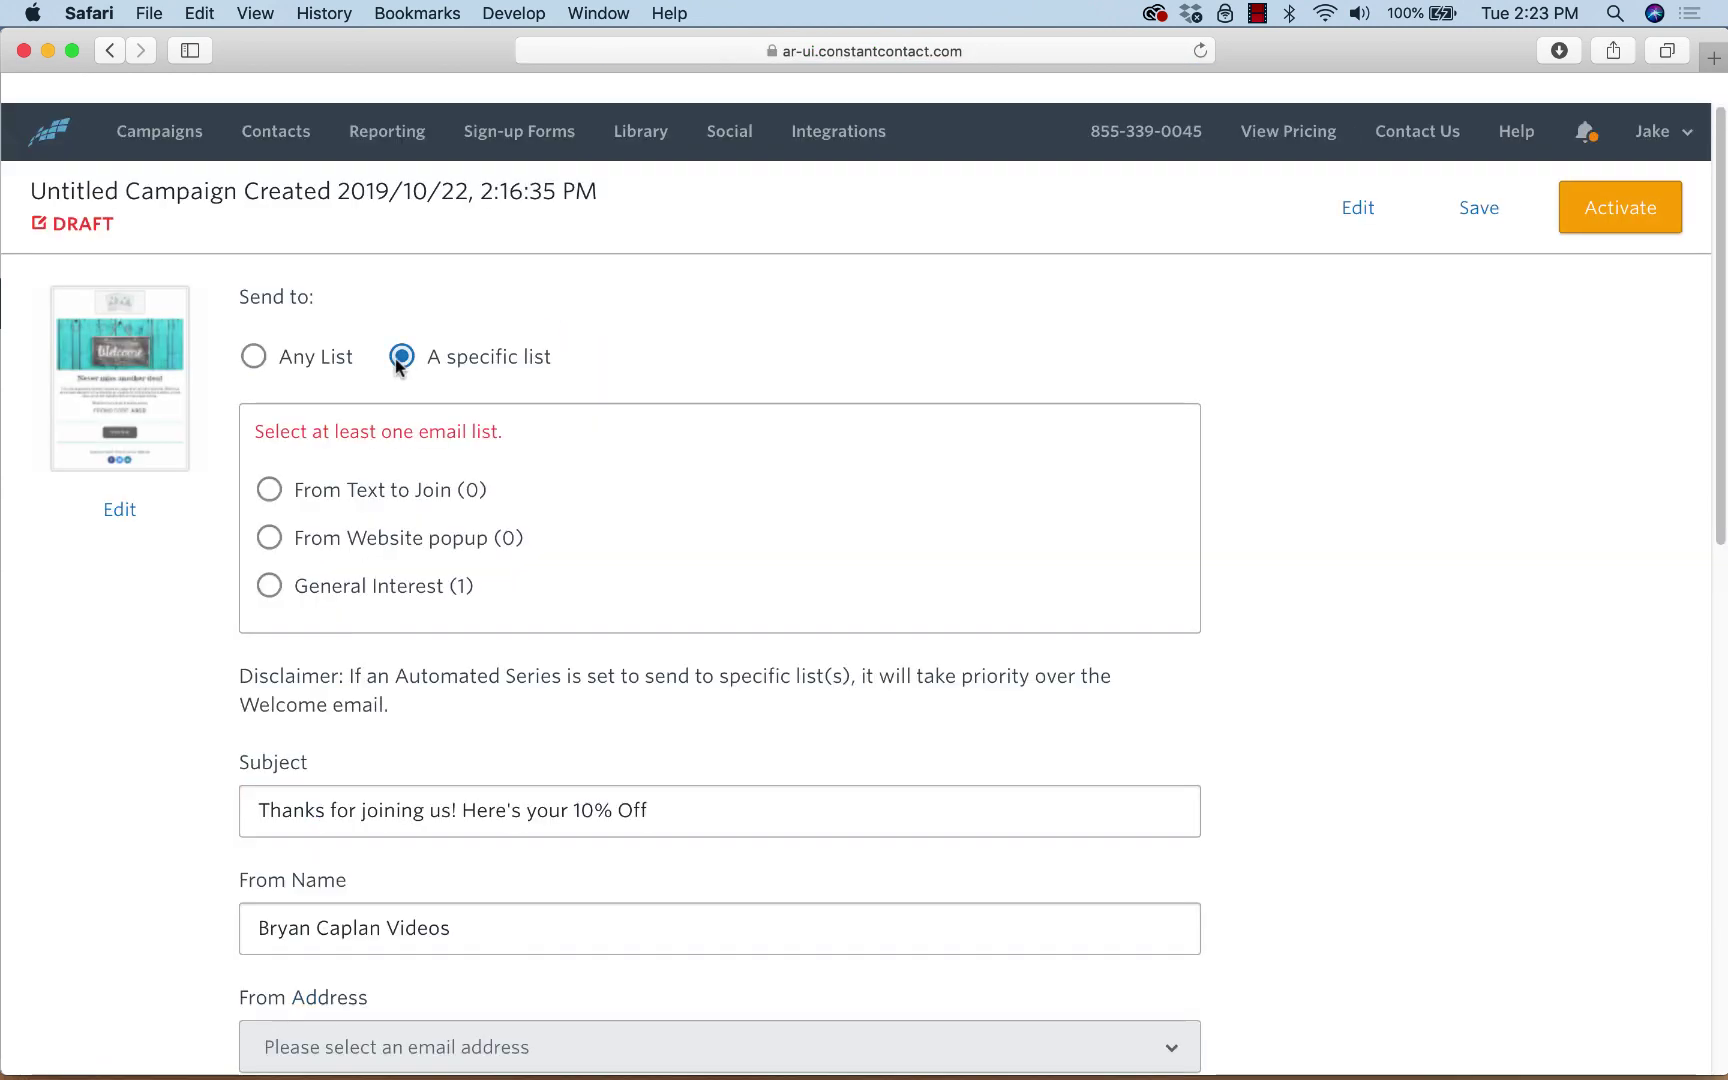
left_click(340, 538)
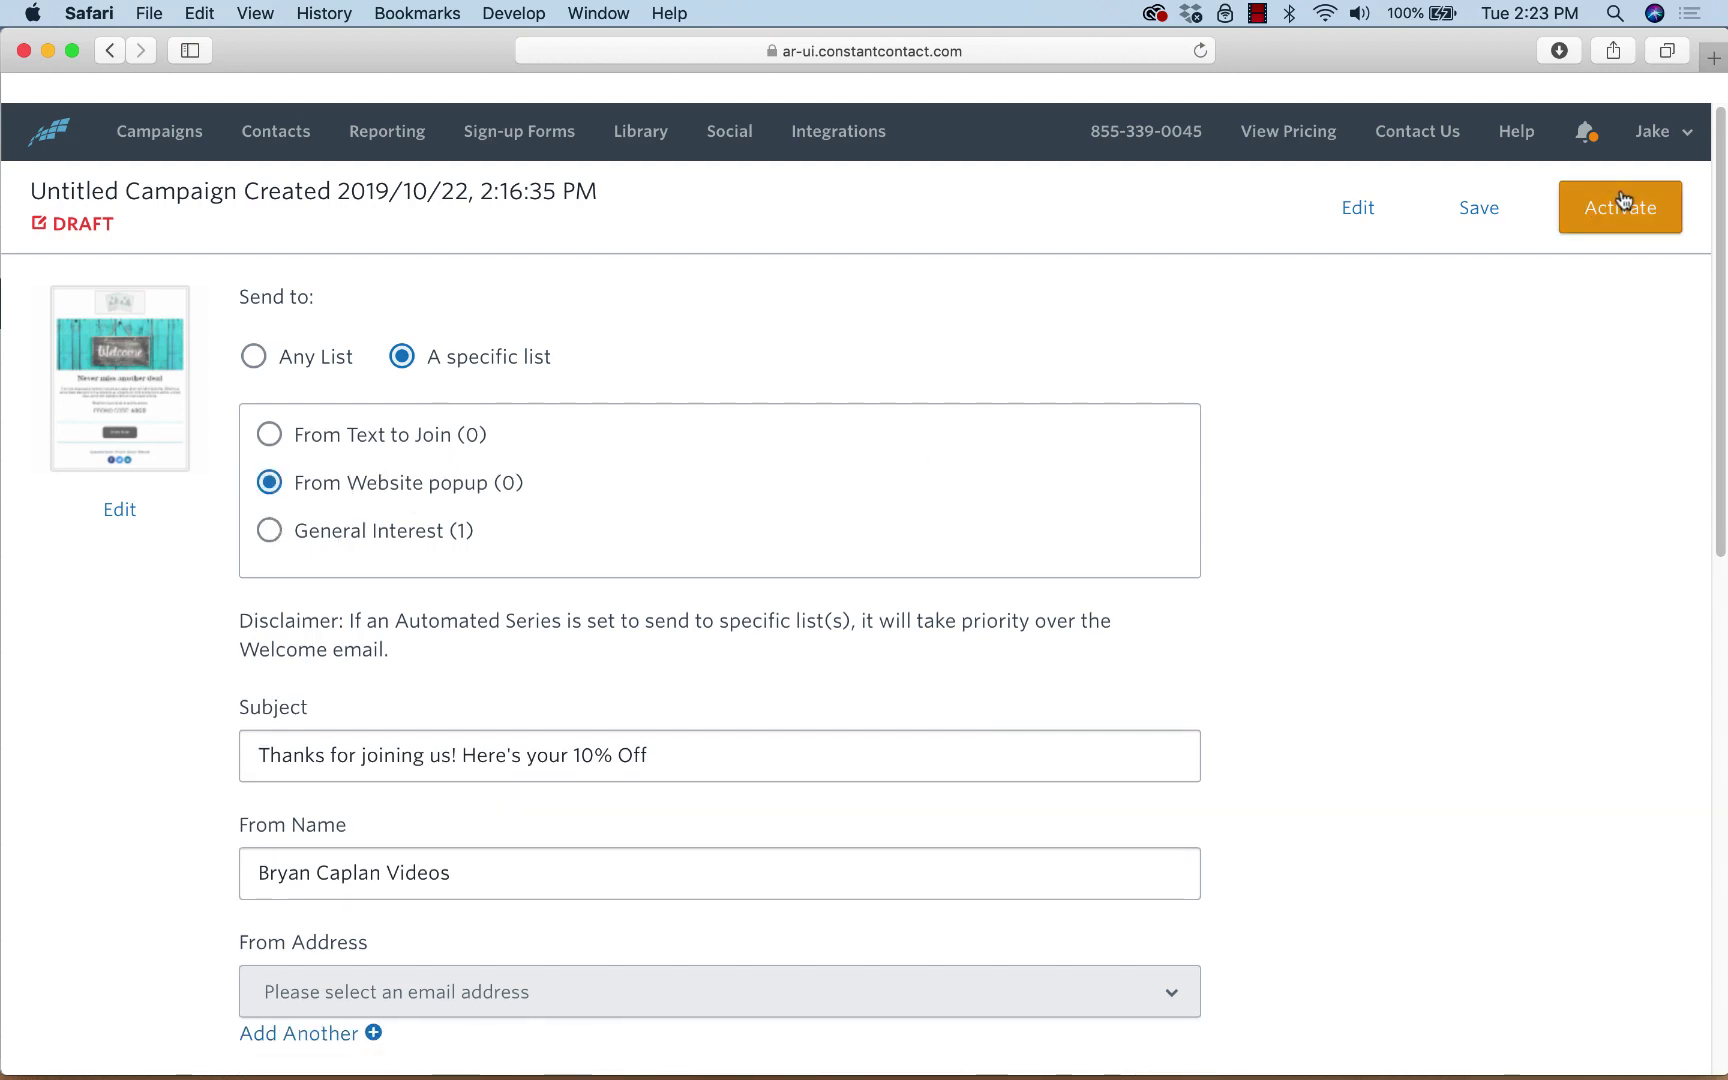
left_click(1474, 210)
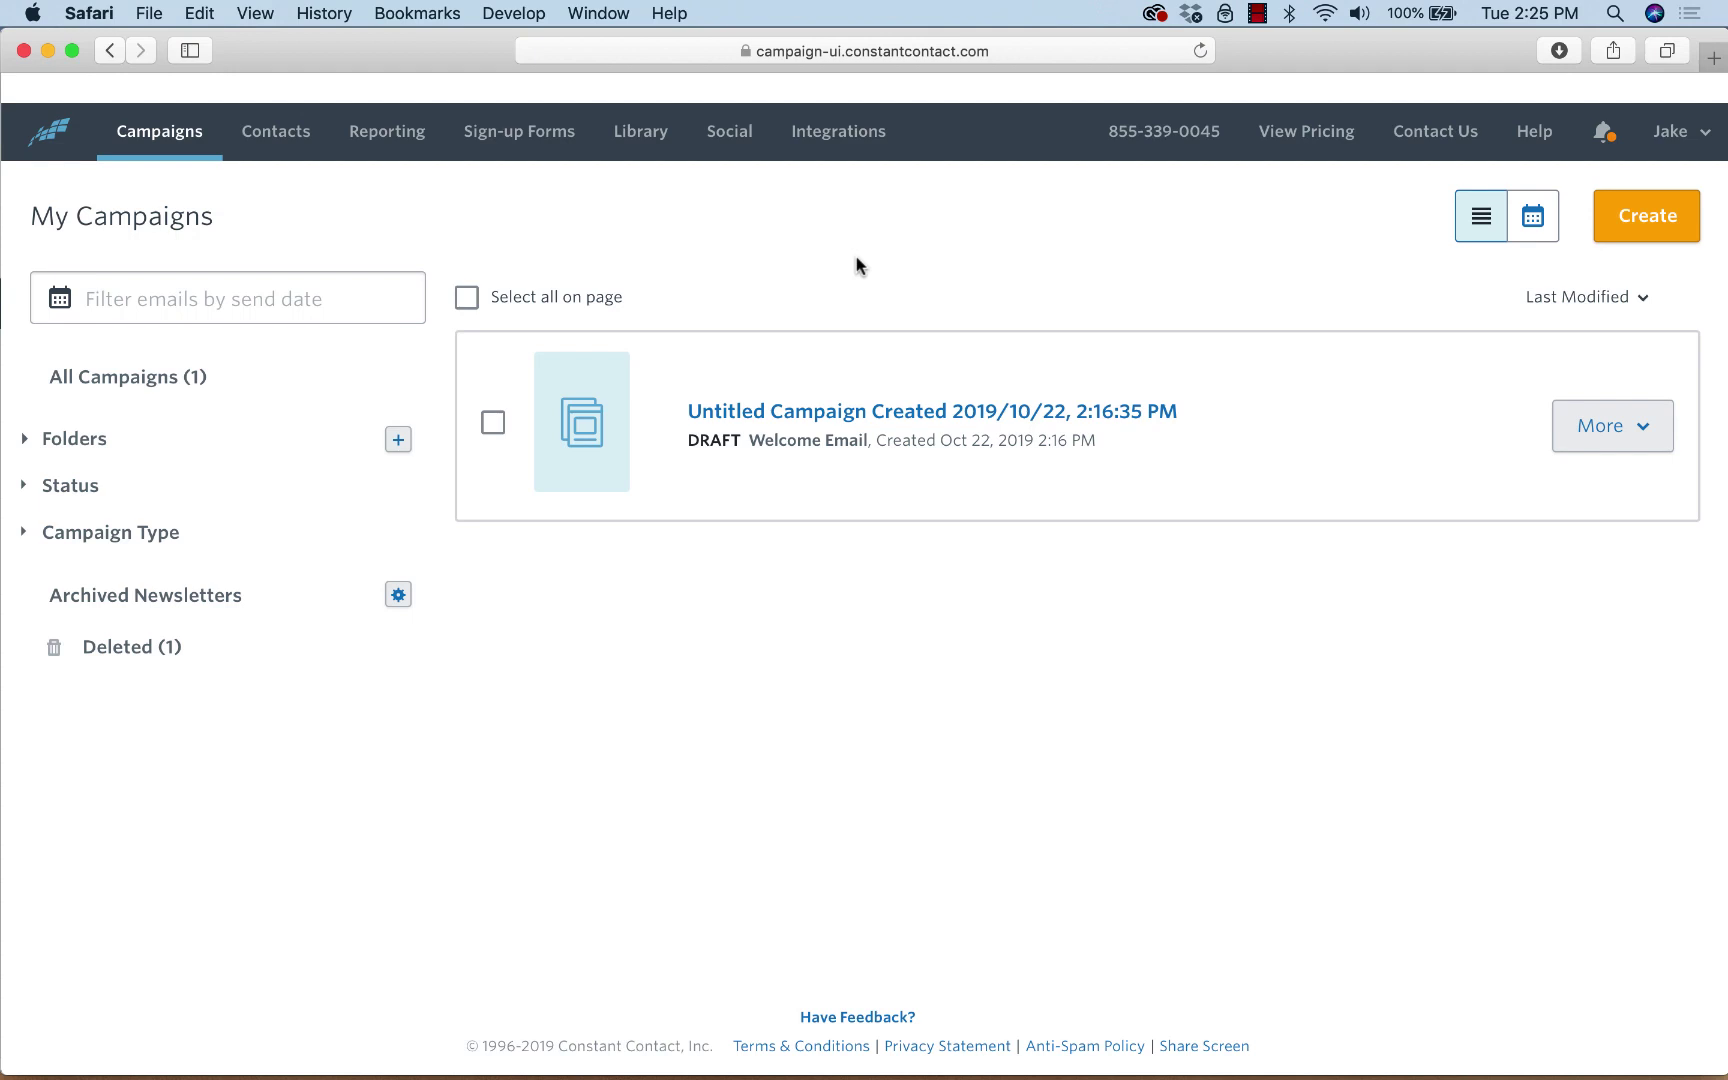
Go from Sign-up Forms through Basic Landing Pages to the Text to sign-up tool.
left_click(489, 138)
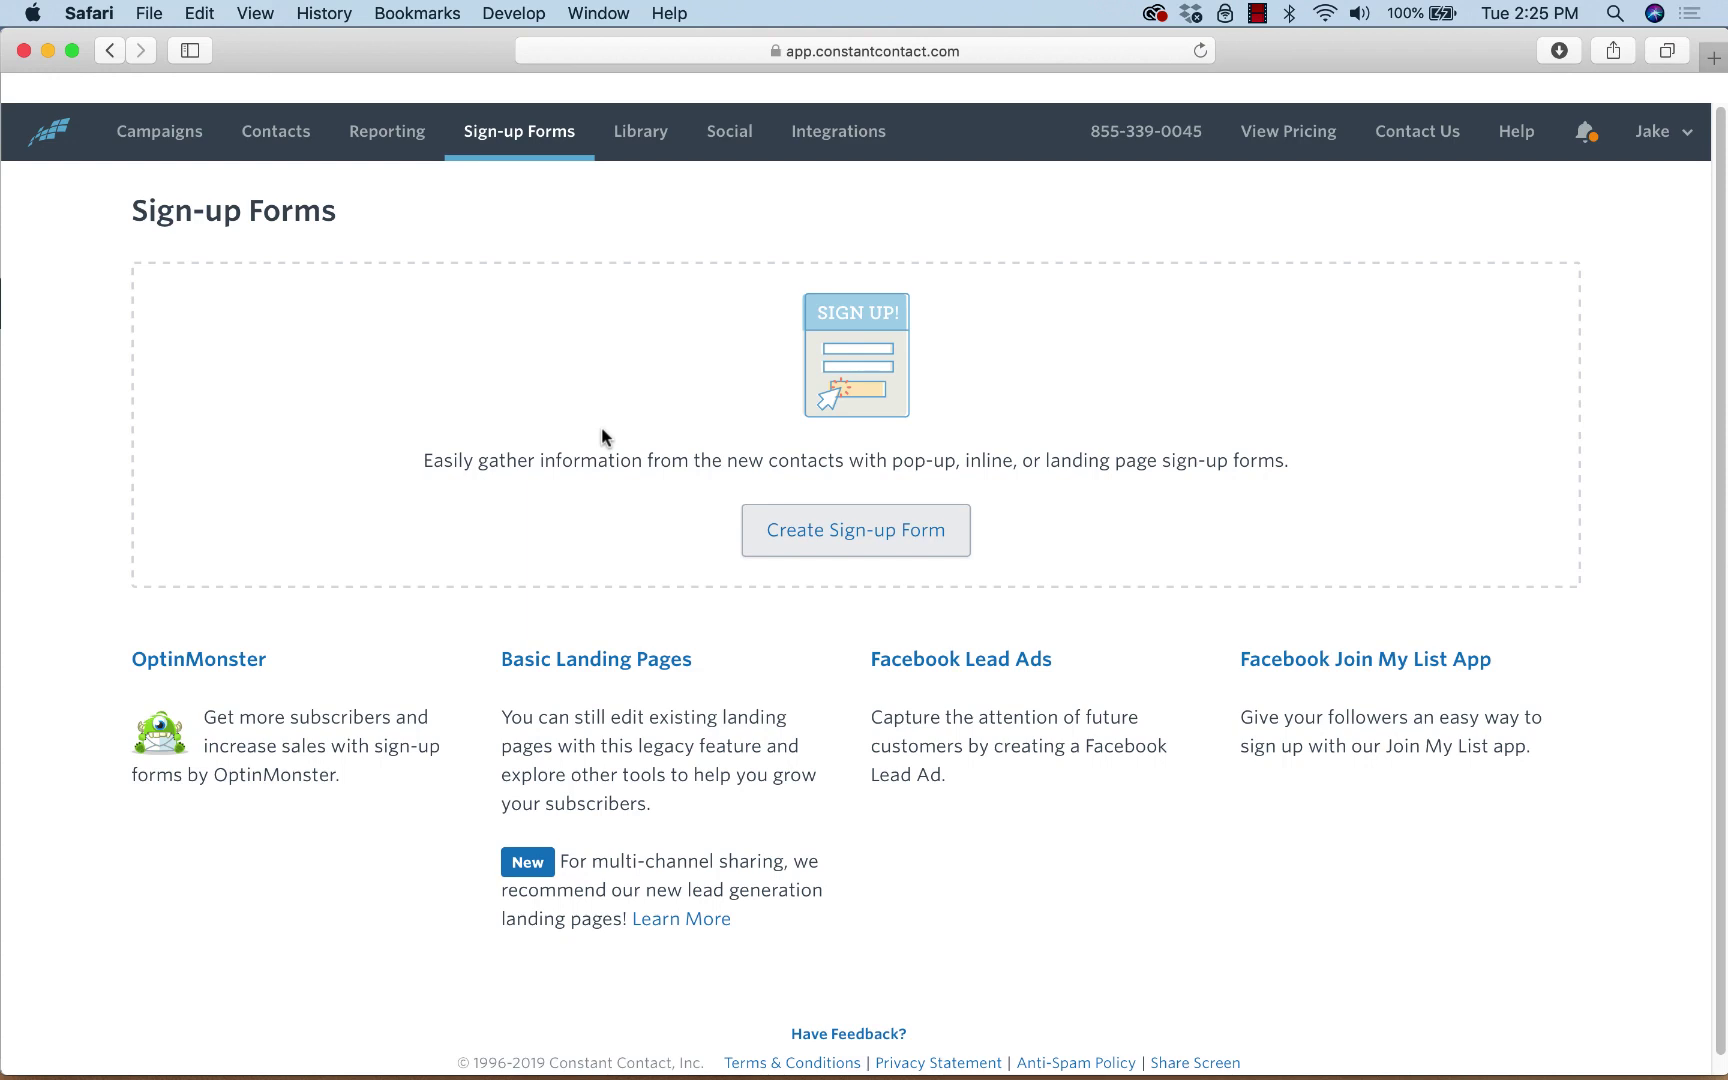
left_click(563, 668)
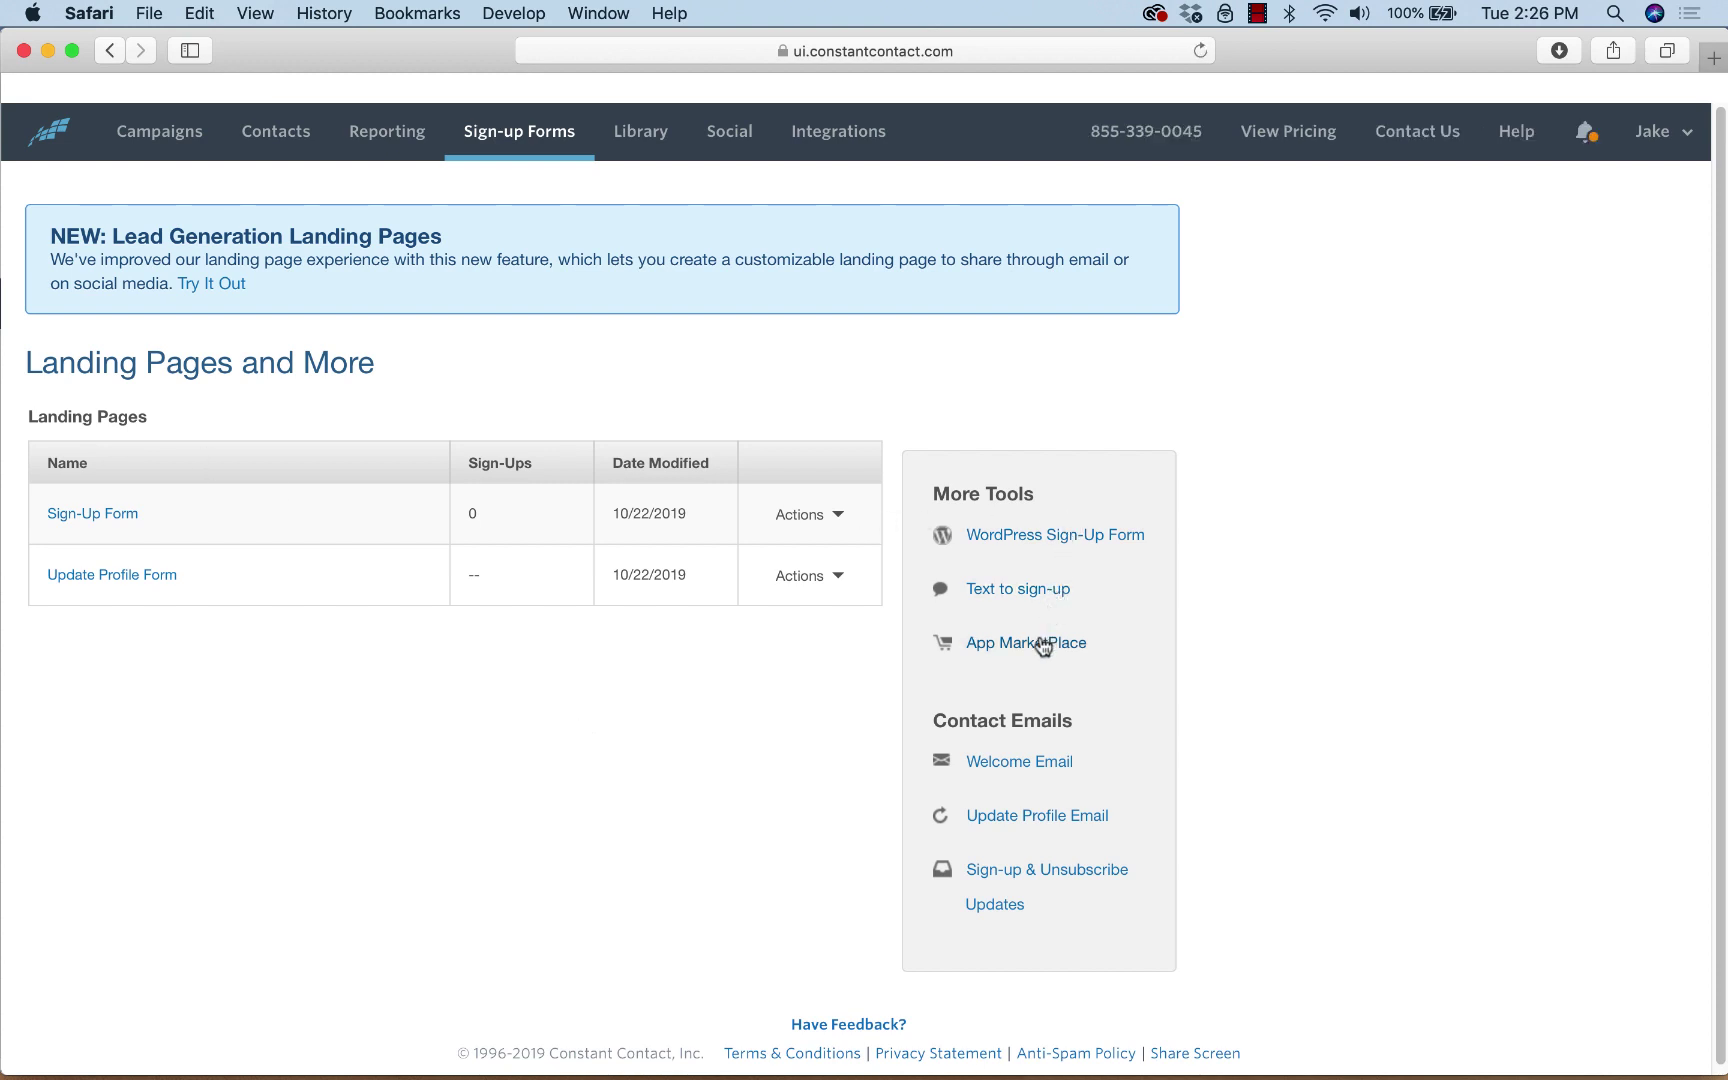
left_click(1026, 593)
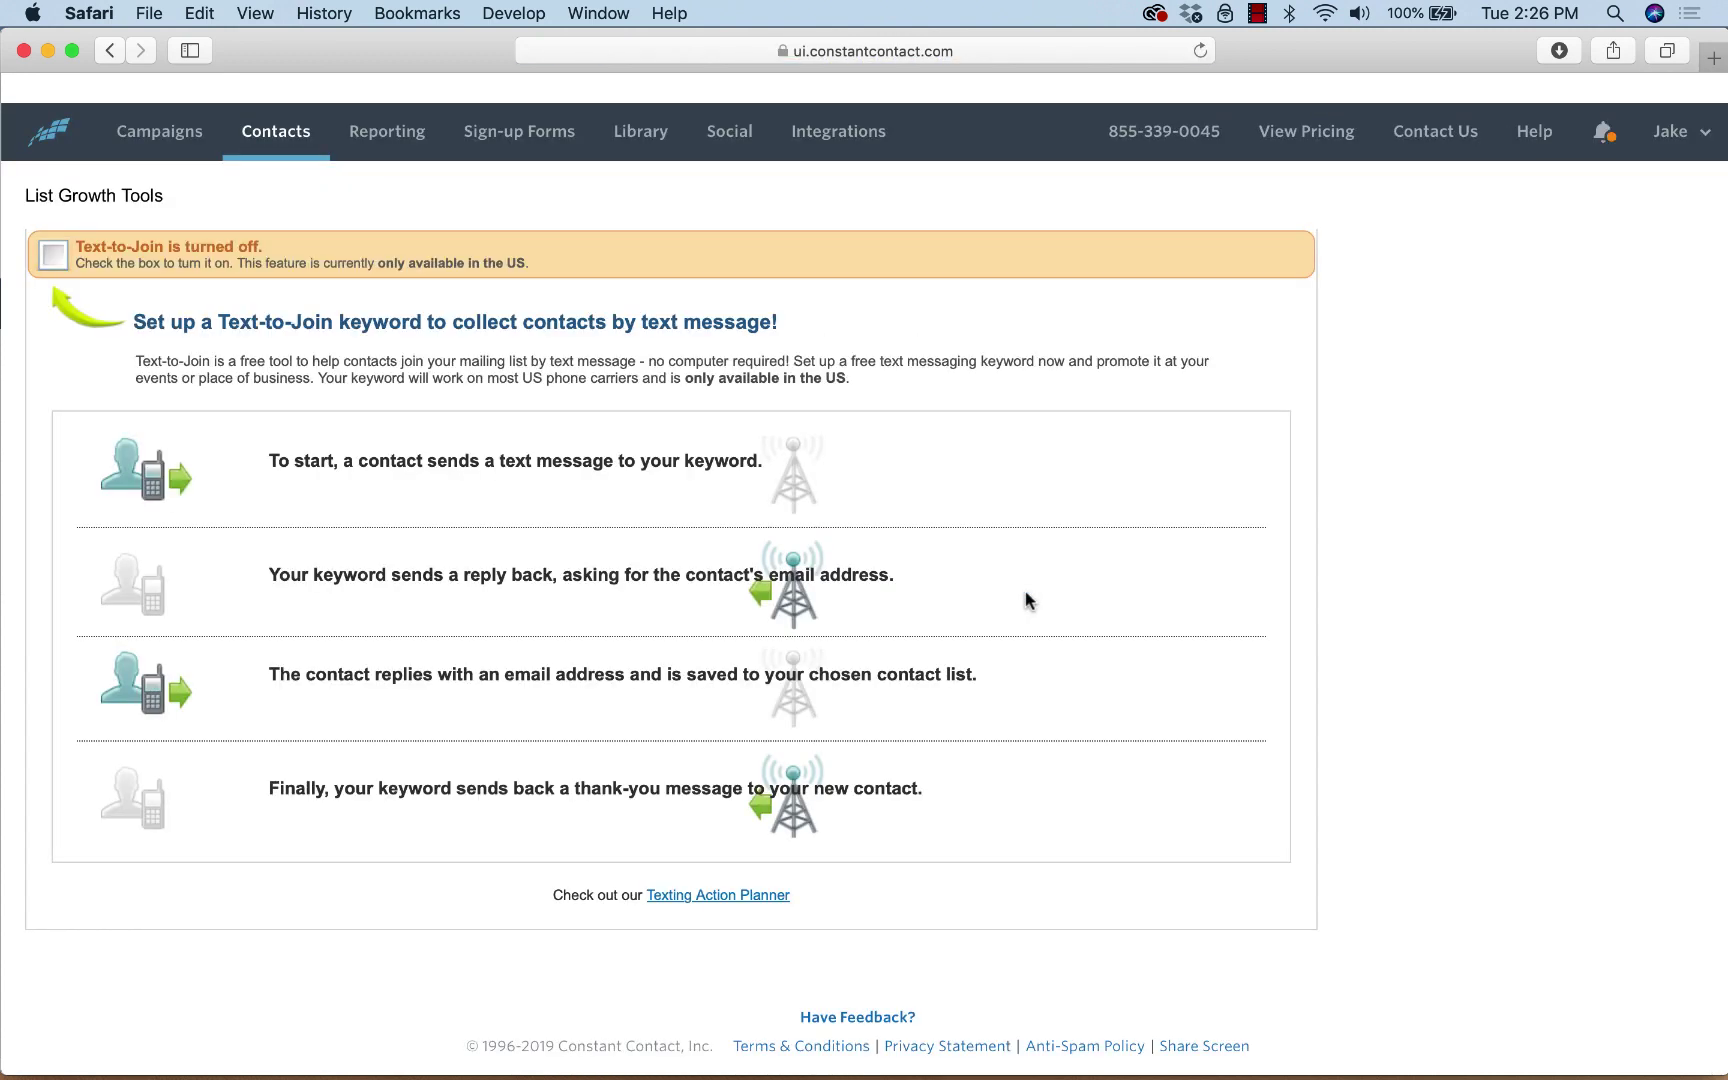
Enable Text-to-Join and enter an available keyword.
left_click(53, 262)
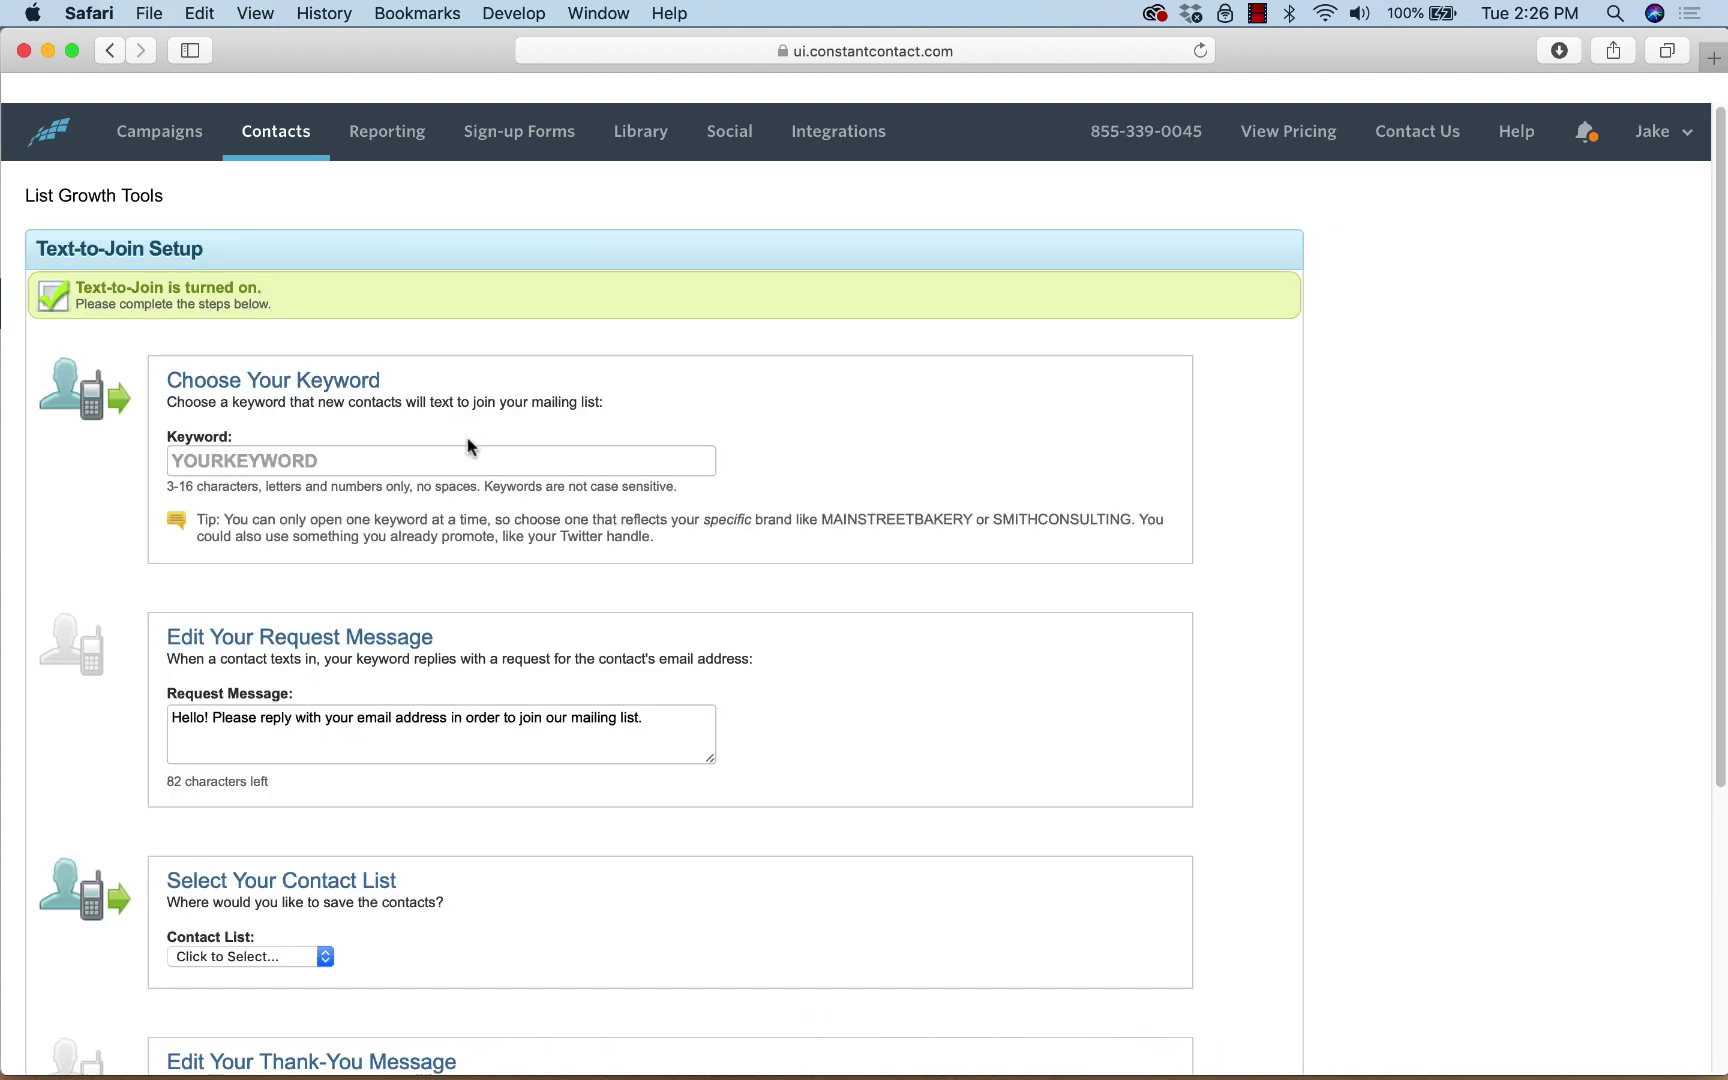
left_click(364, 460)
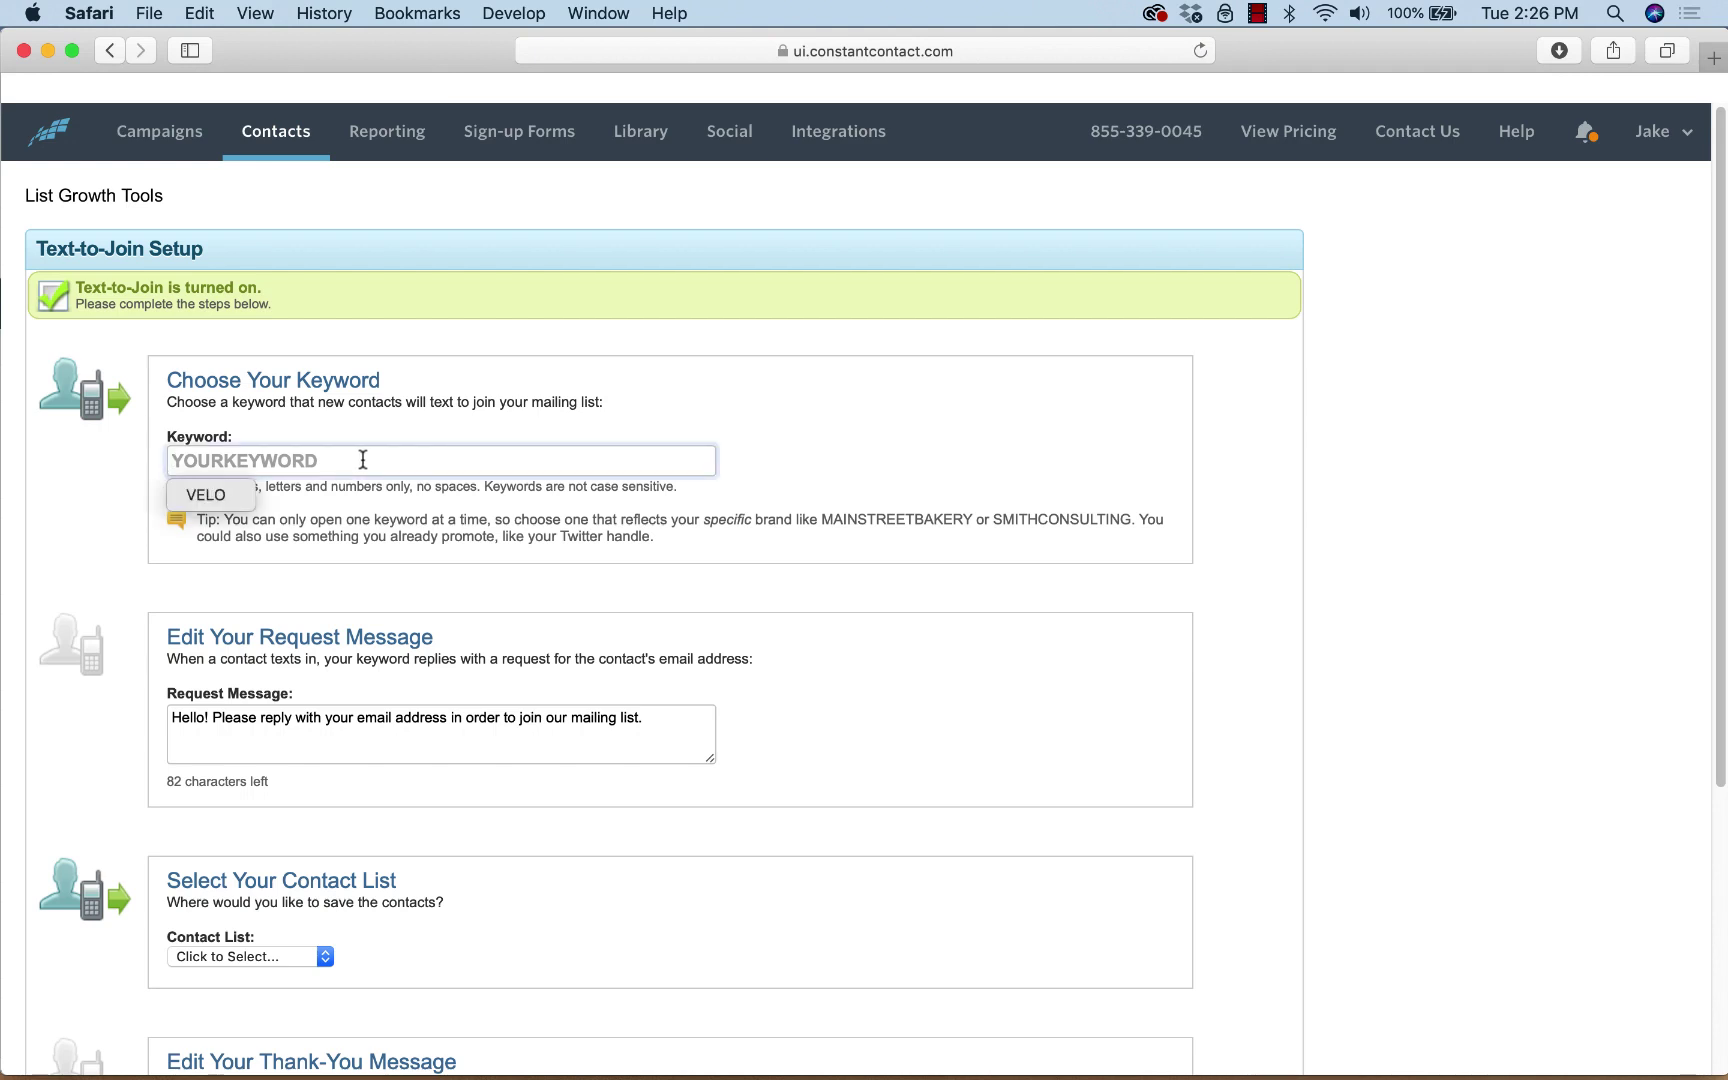
type("BRYAN")
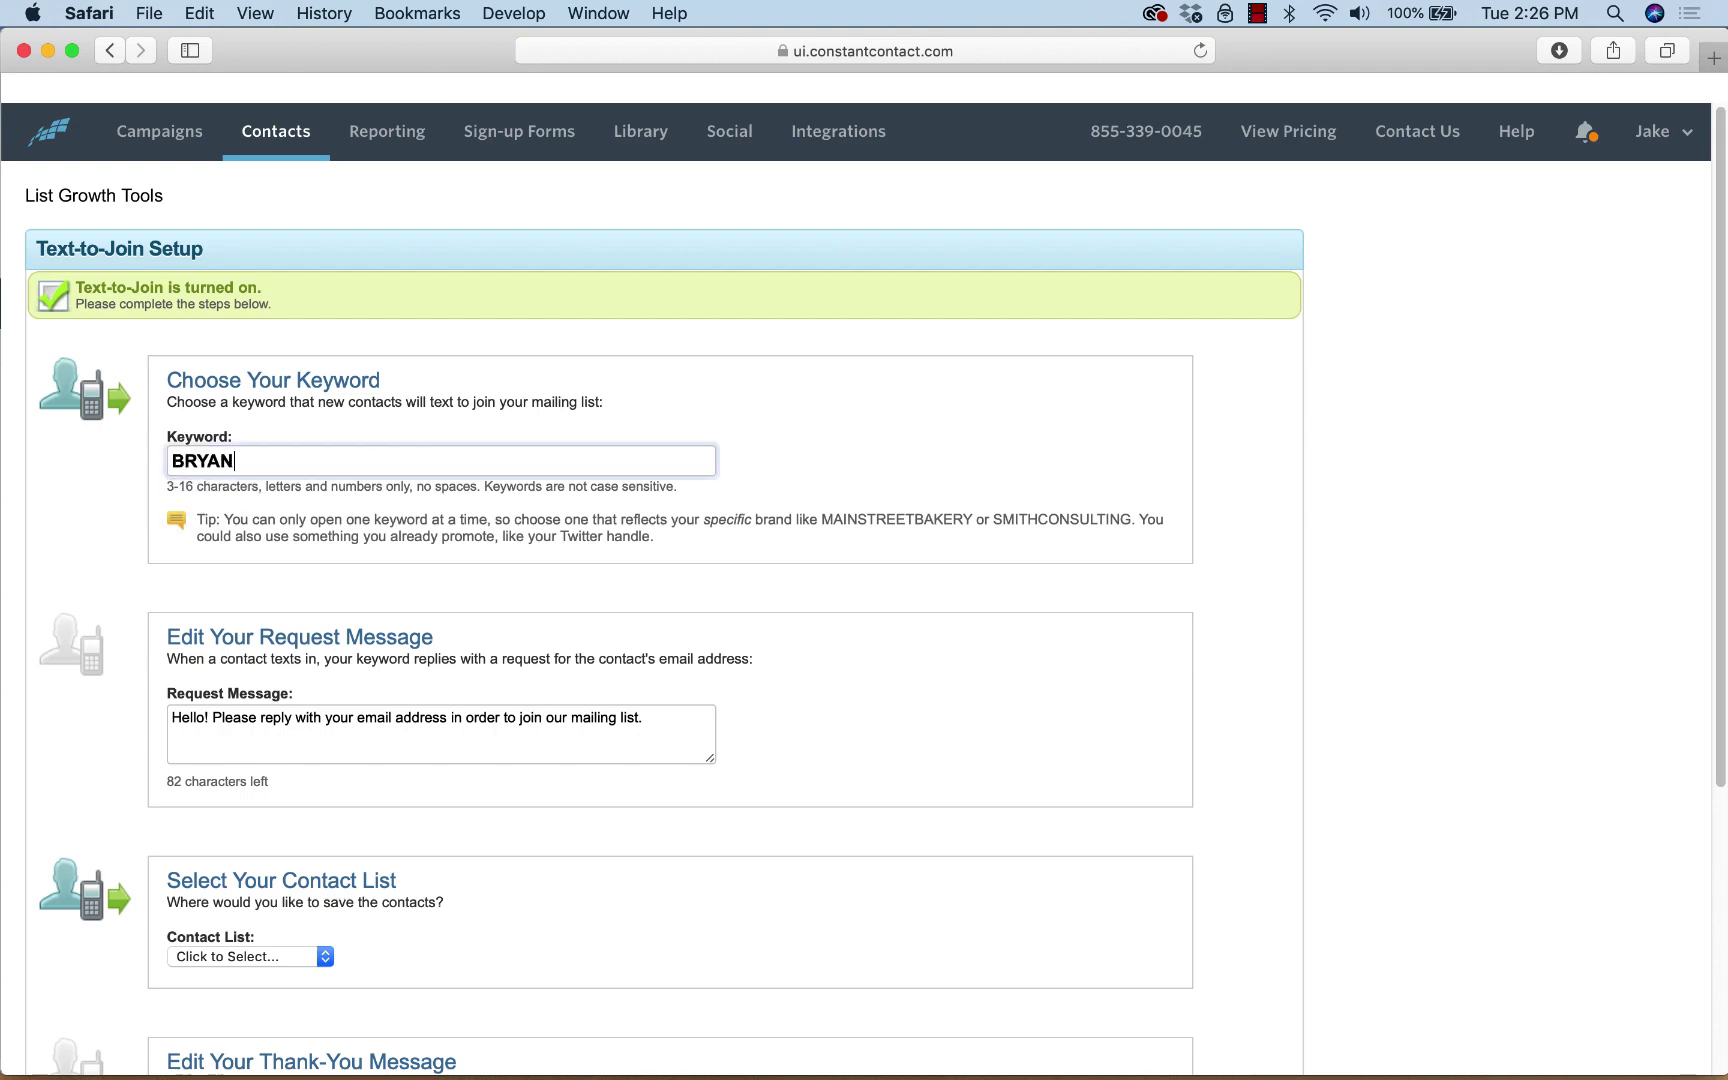
type("CAPLAN")
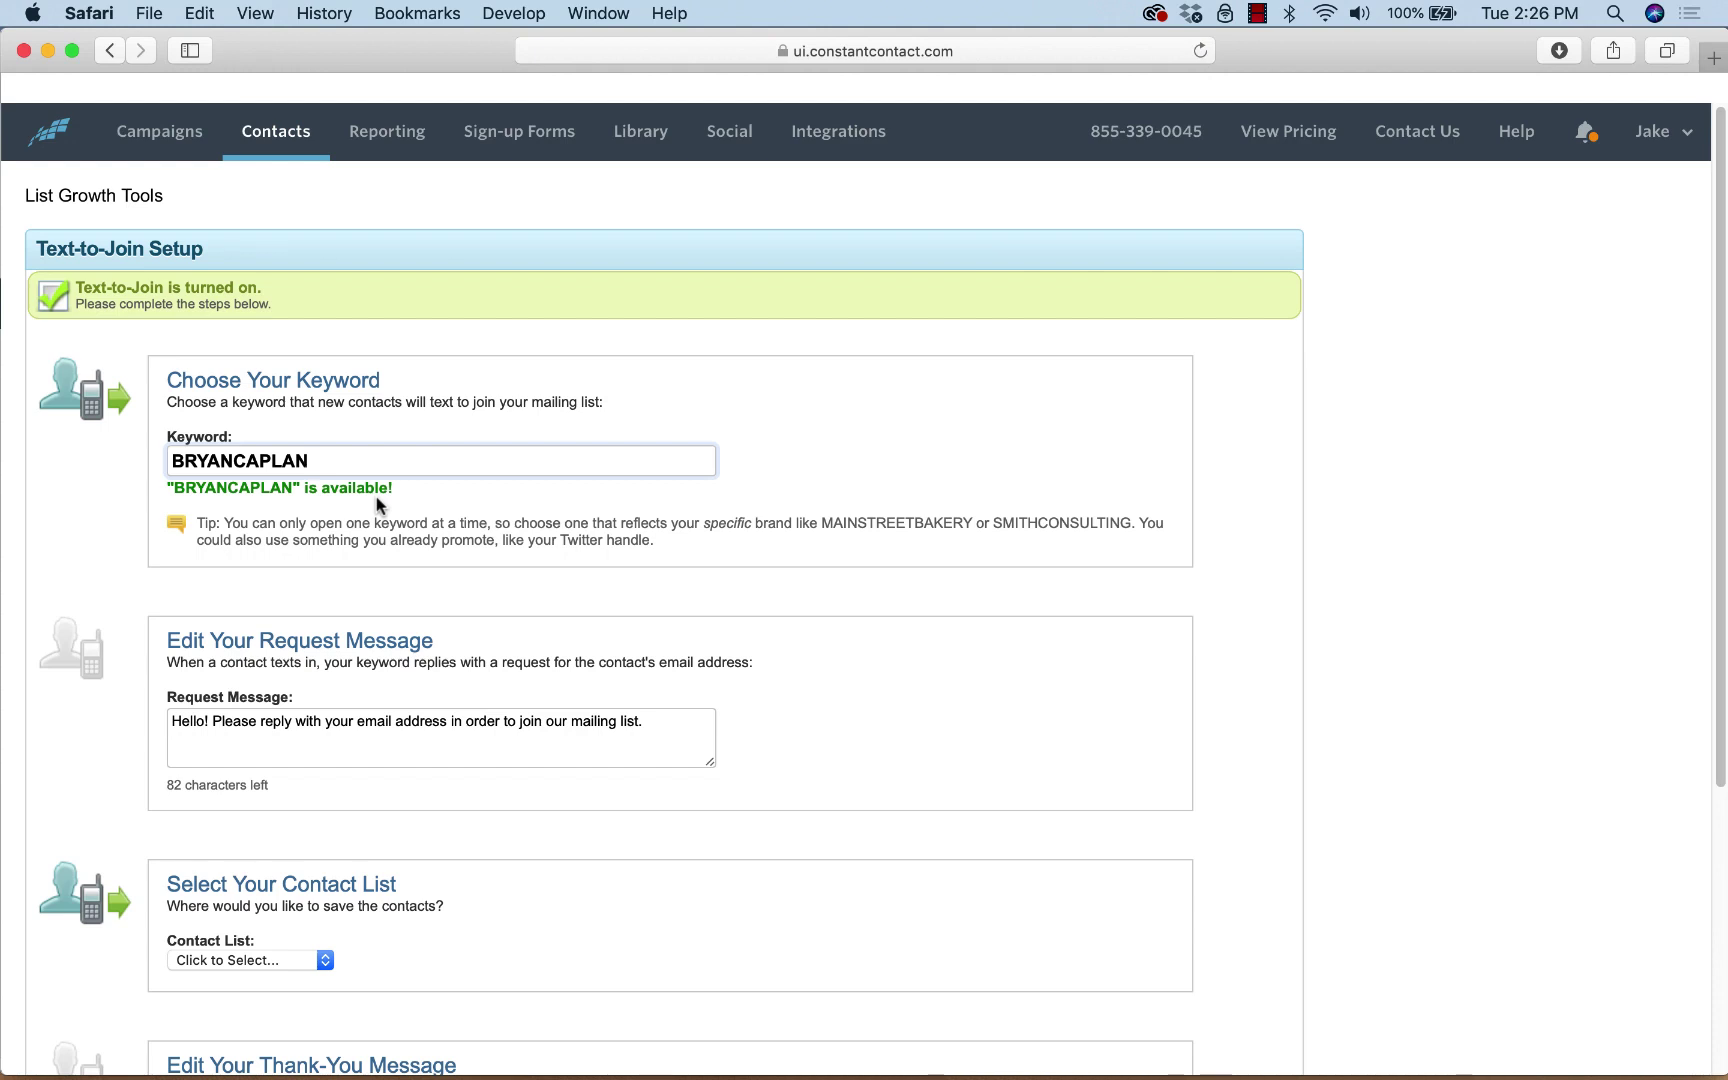
scroll(376, 503, "down", 2)
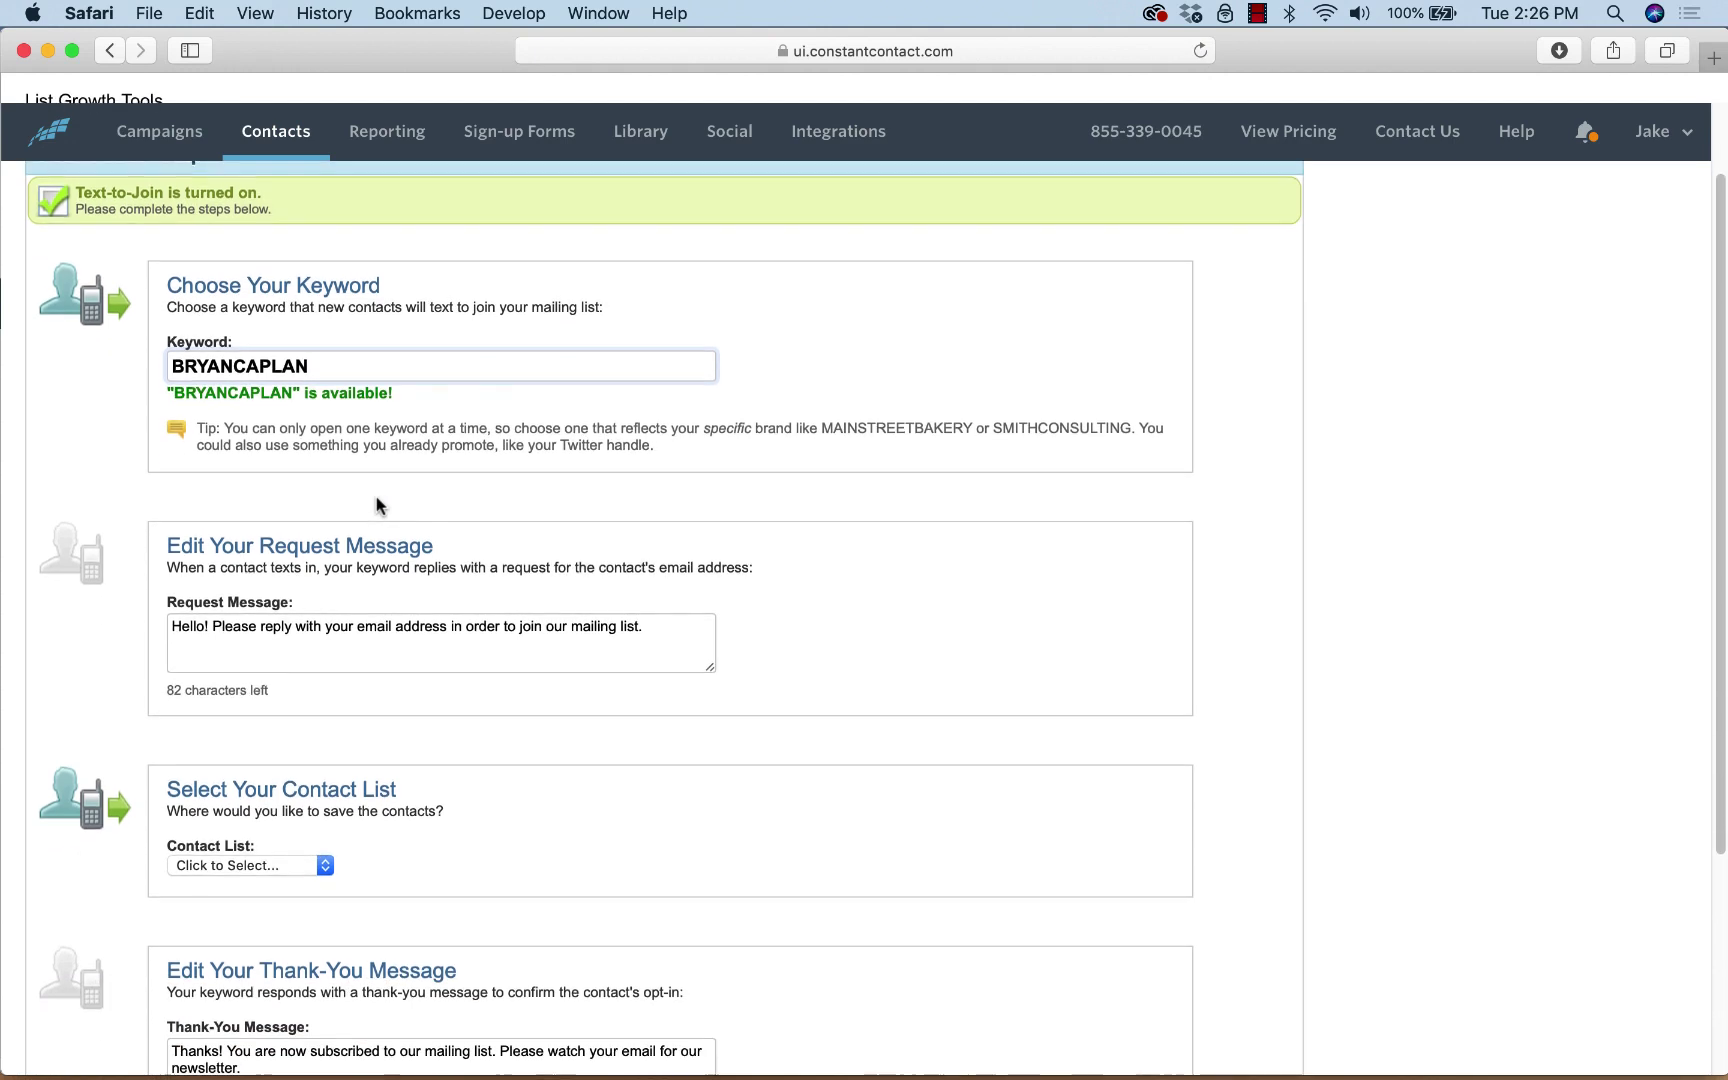
scroll(474, 482, "down", 2)
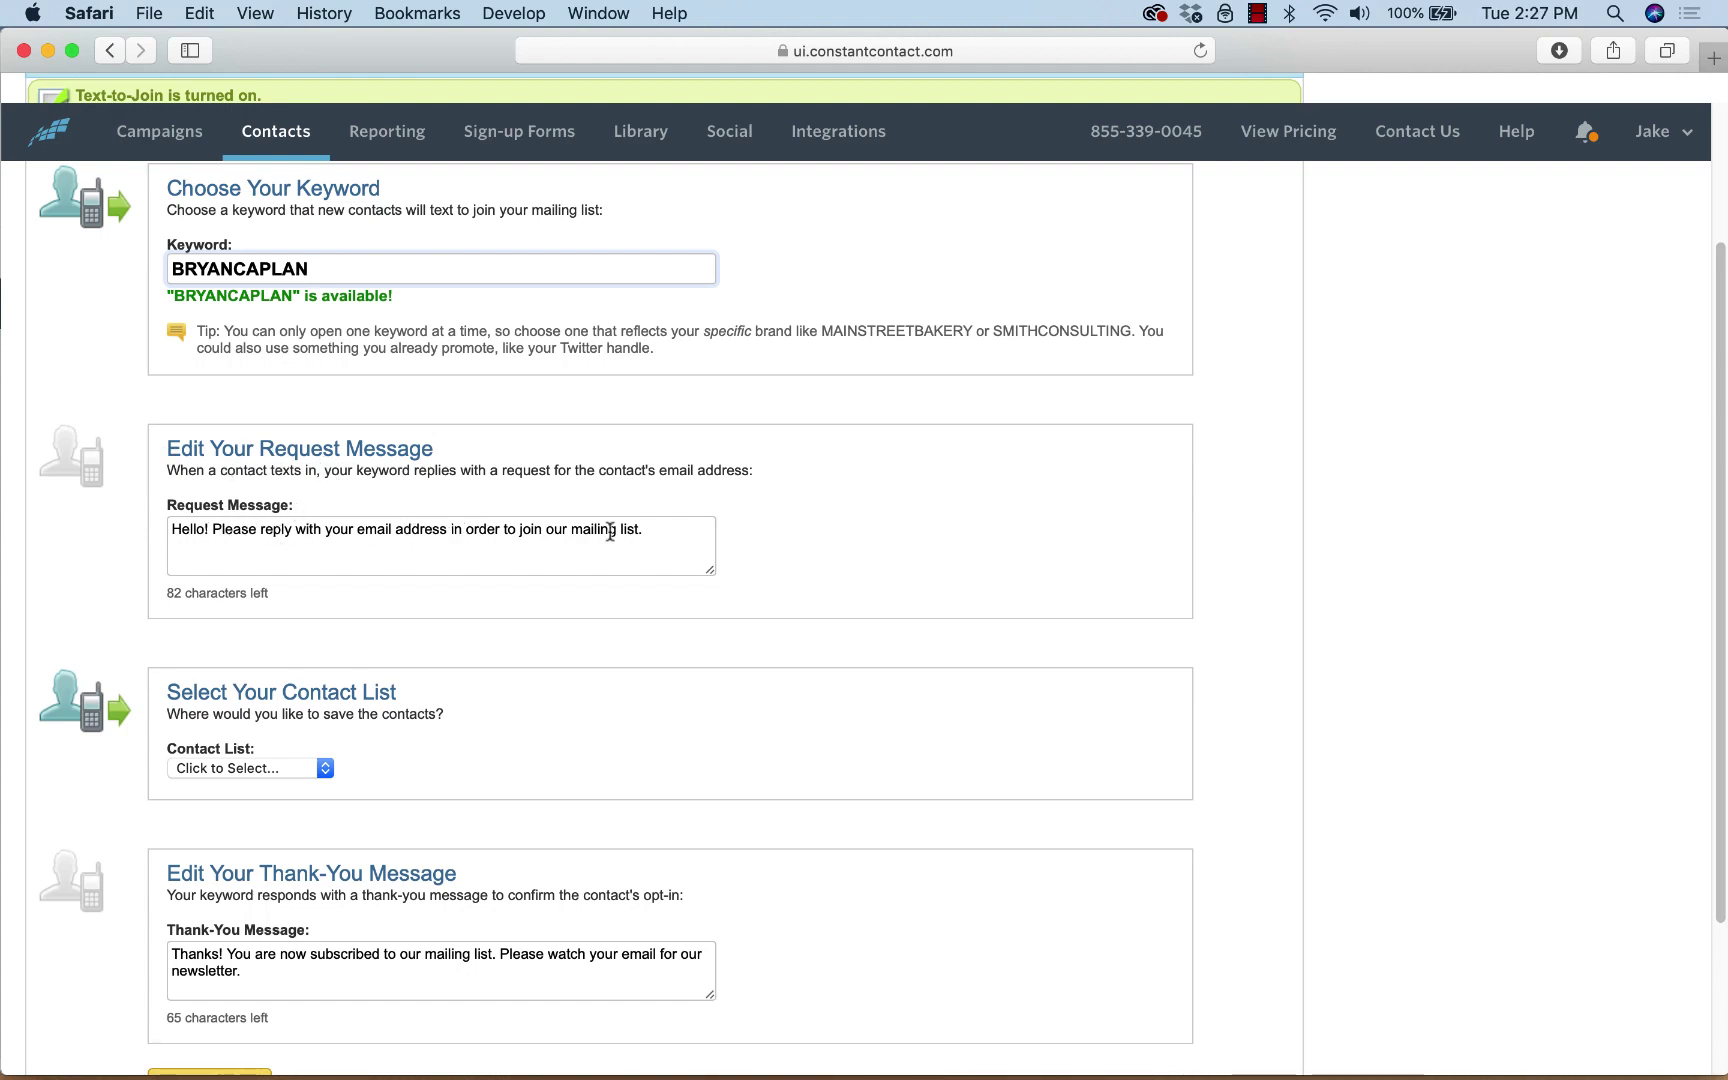
End the request message with "and get 10 percent off today!".
left_click(665, 527)
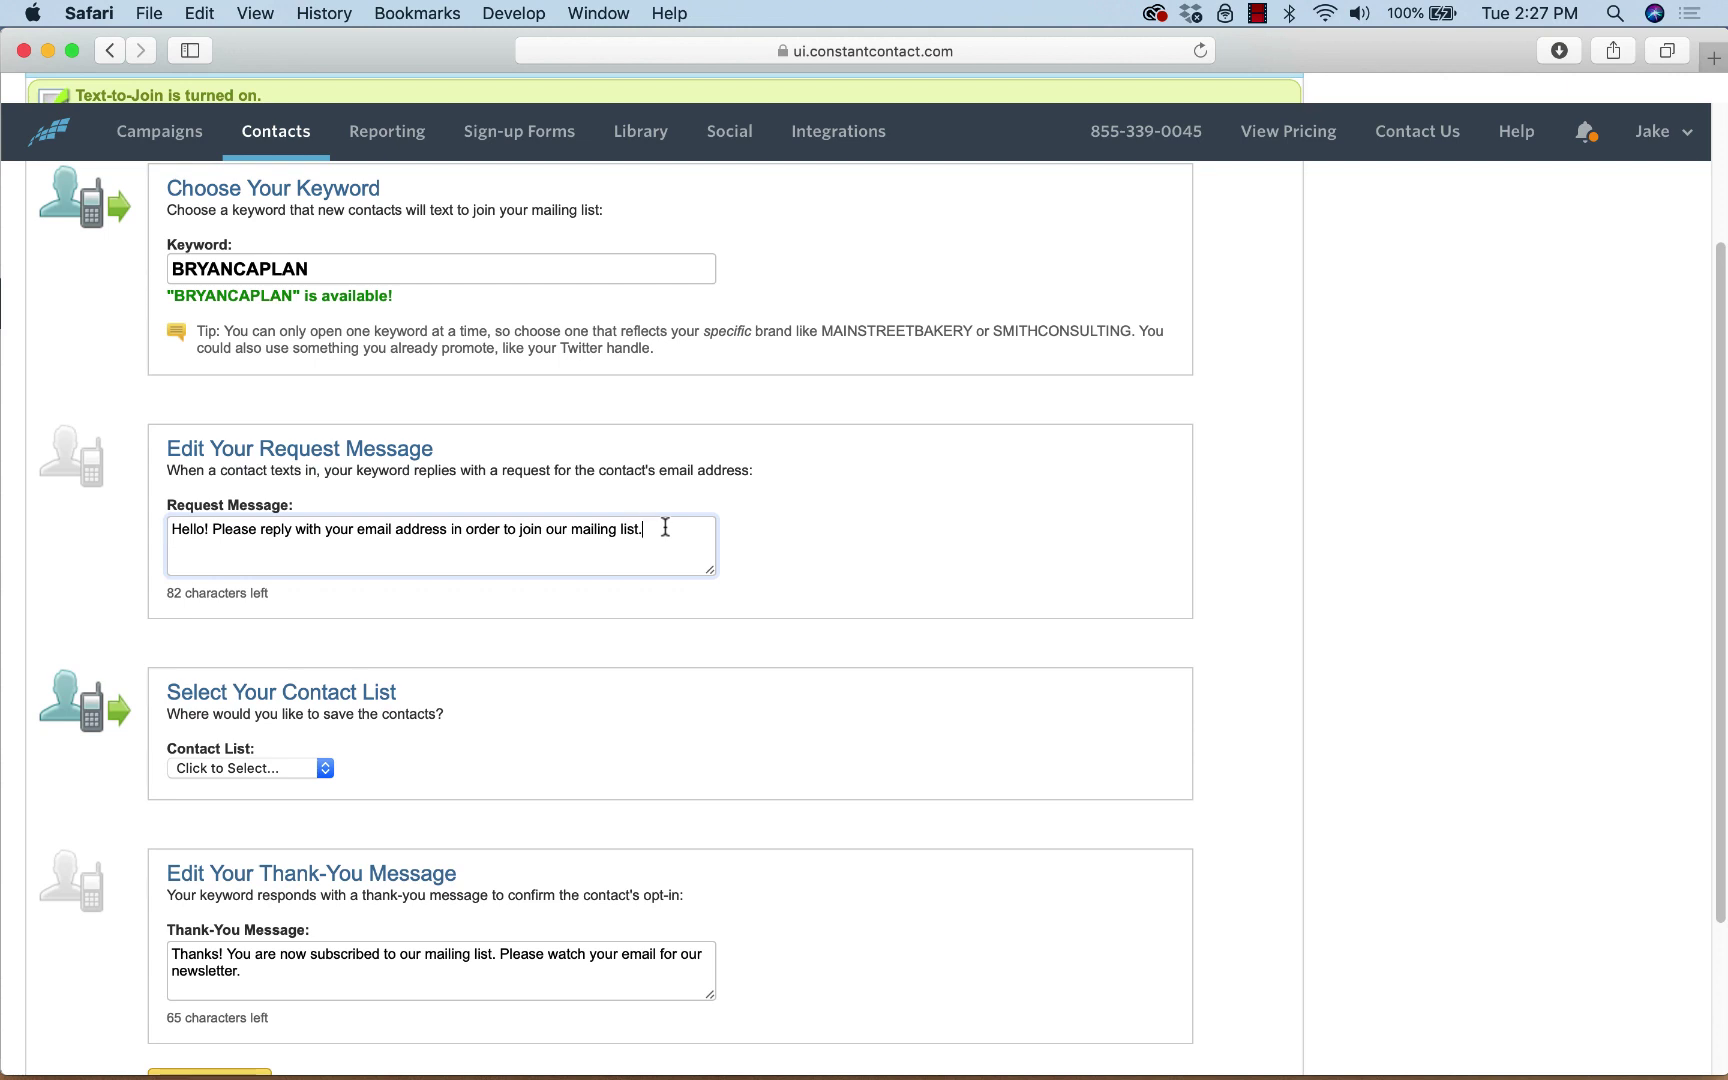
key("BackSpace")
type("and ")
type("get 10 per")
type("cent off")
type(" tge")
key("BackSpace")
key("BackSpace")
type("oday!")
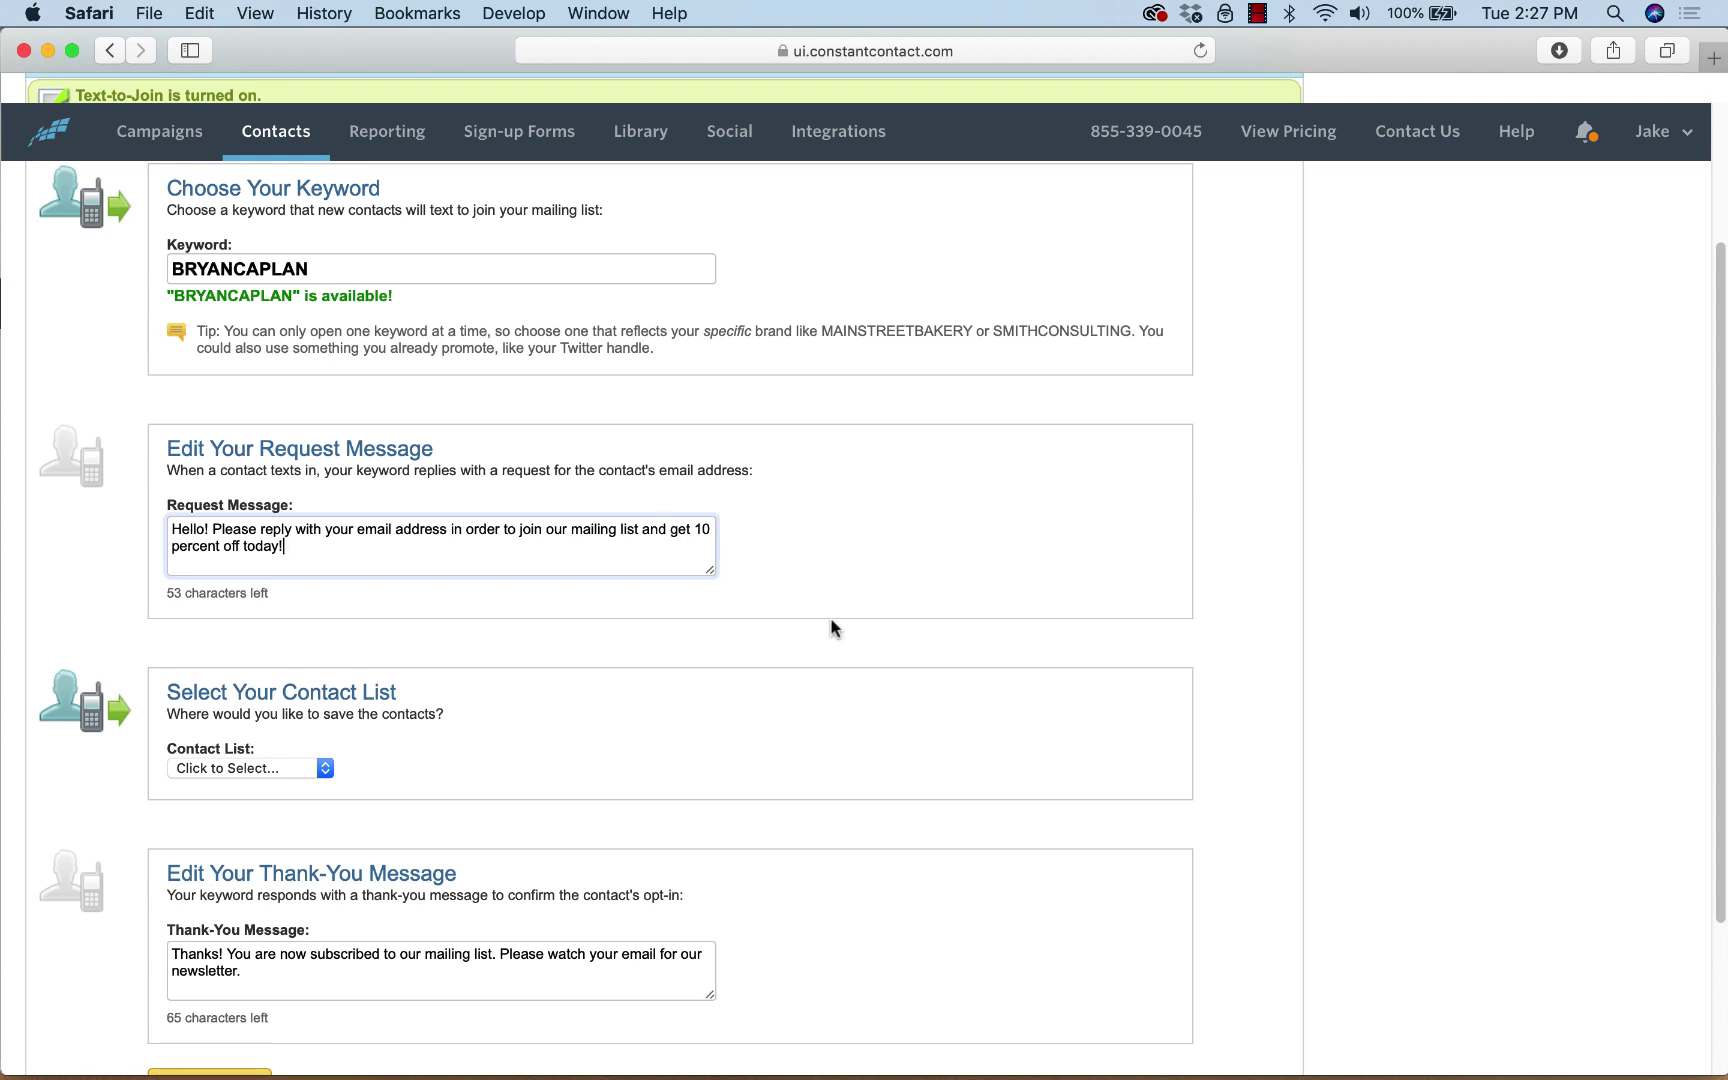
scroll(606, 733, "down", 5)
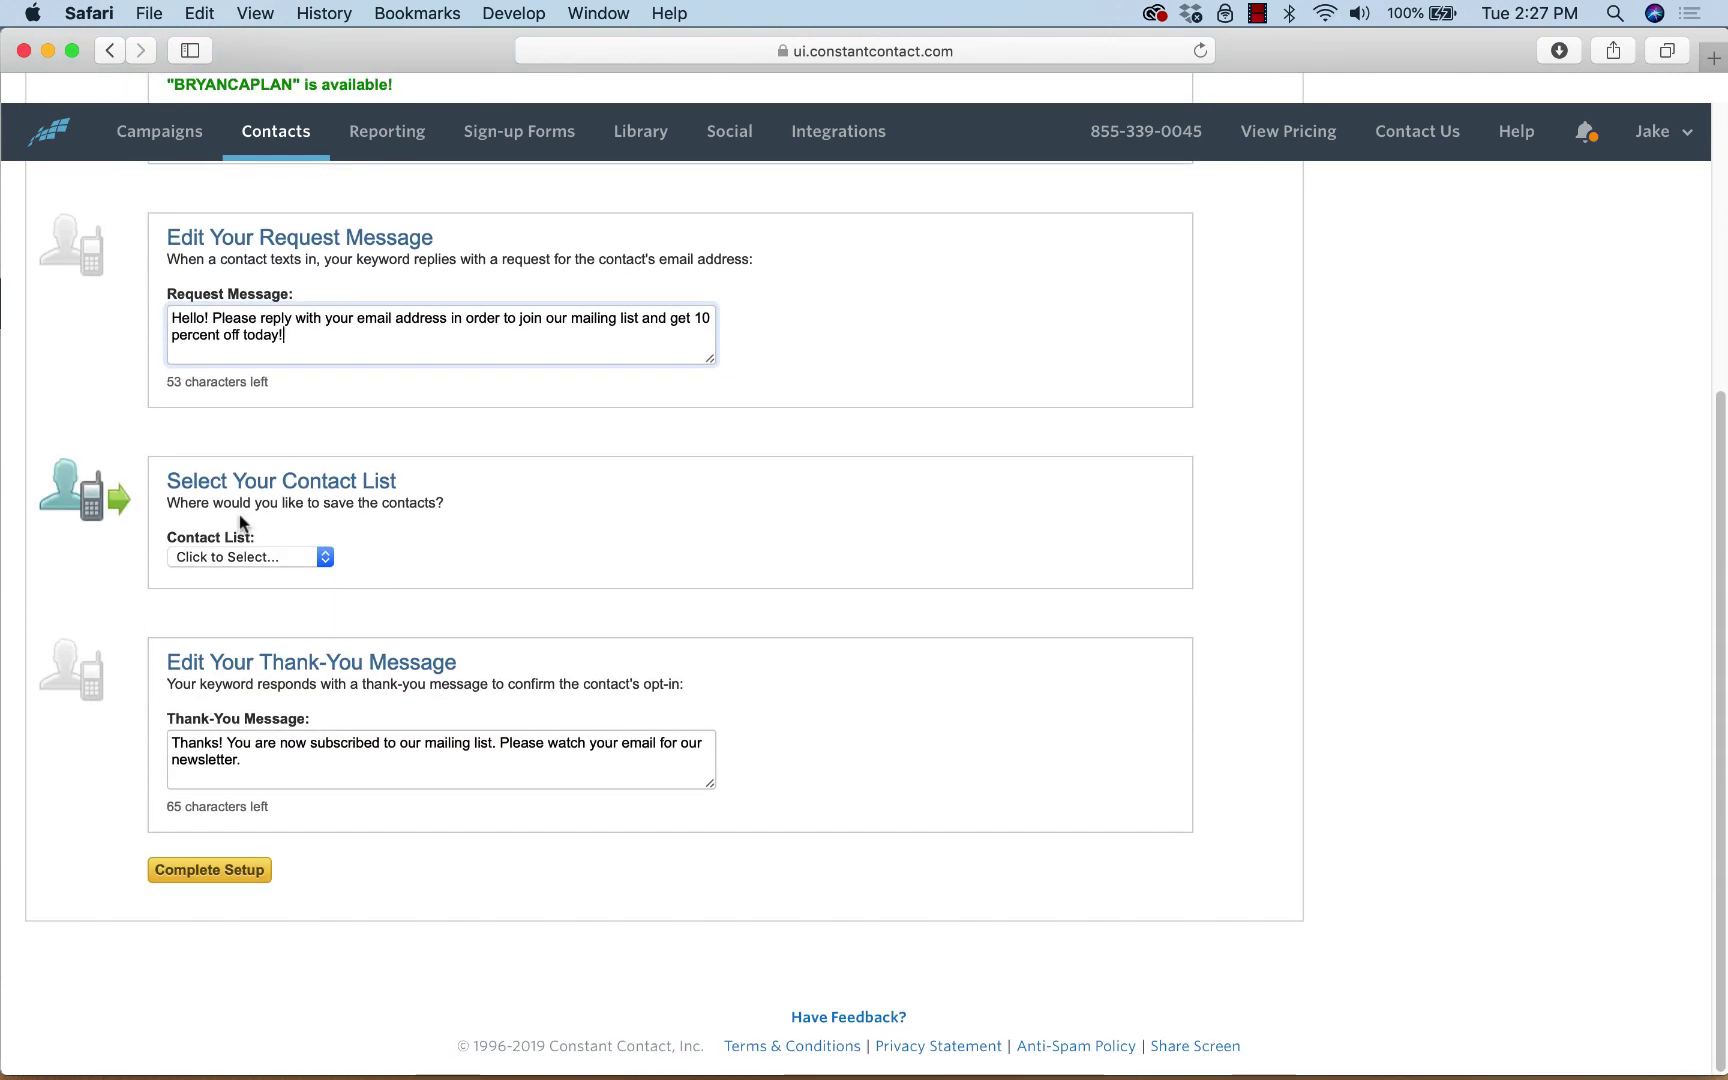
Save contacts to From Text to Join, end the thank-you with "Please show this to your server to get your 10 percent off!".
left_click(230, 556)
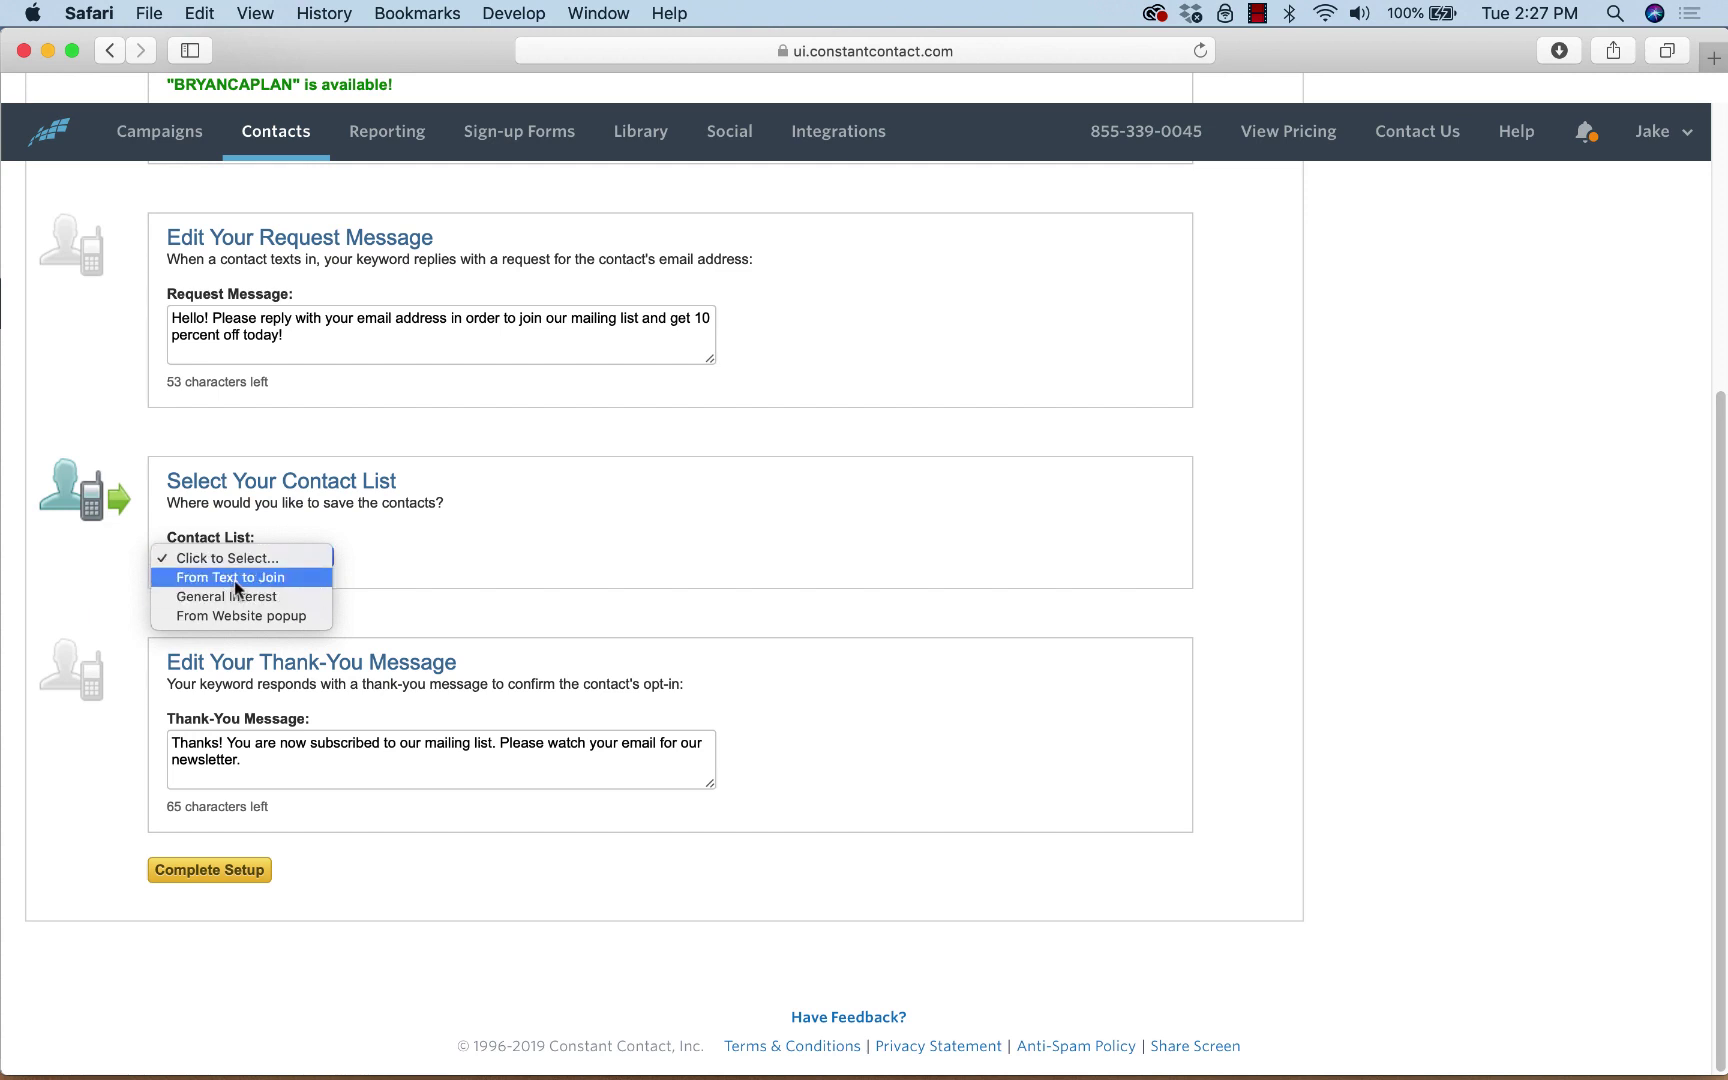
left_click(234, 578)
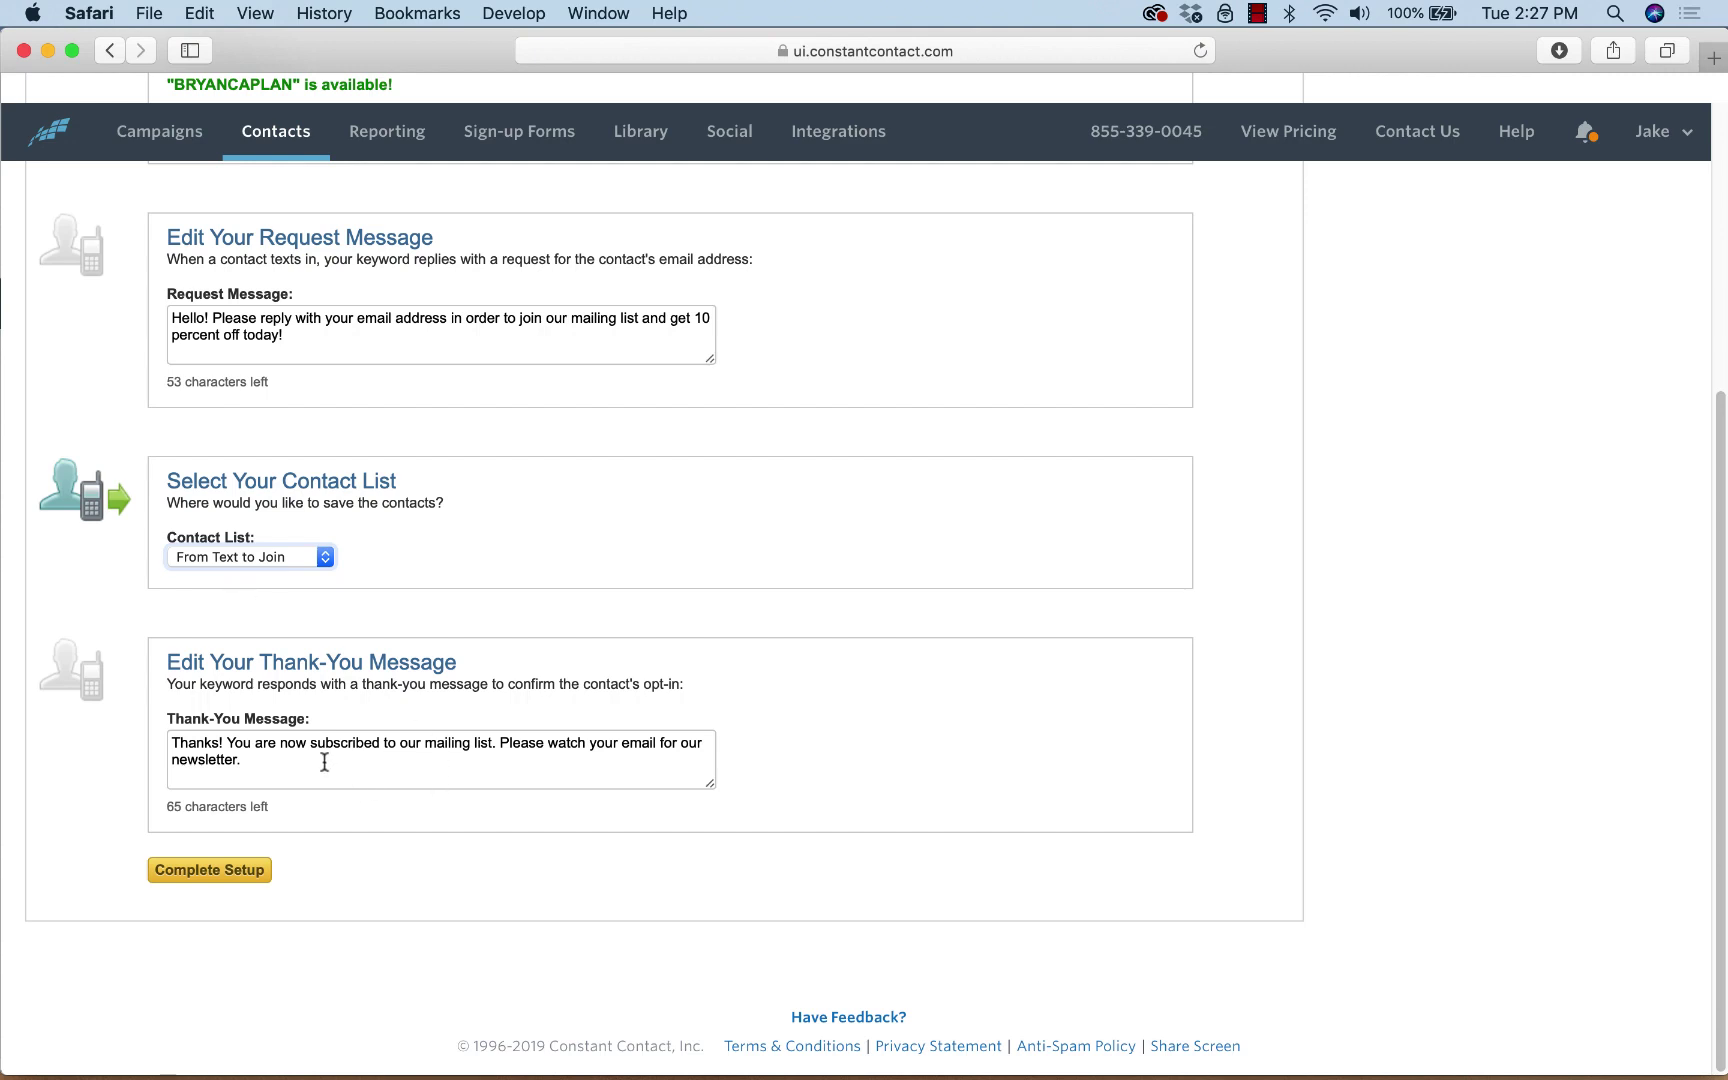
left_click(267, 762)
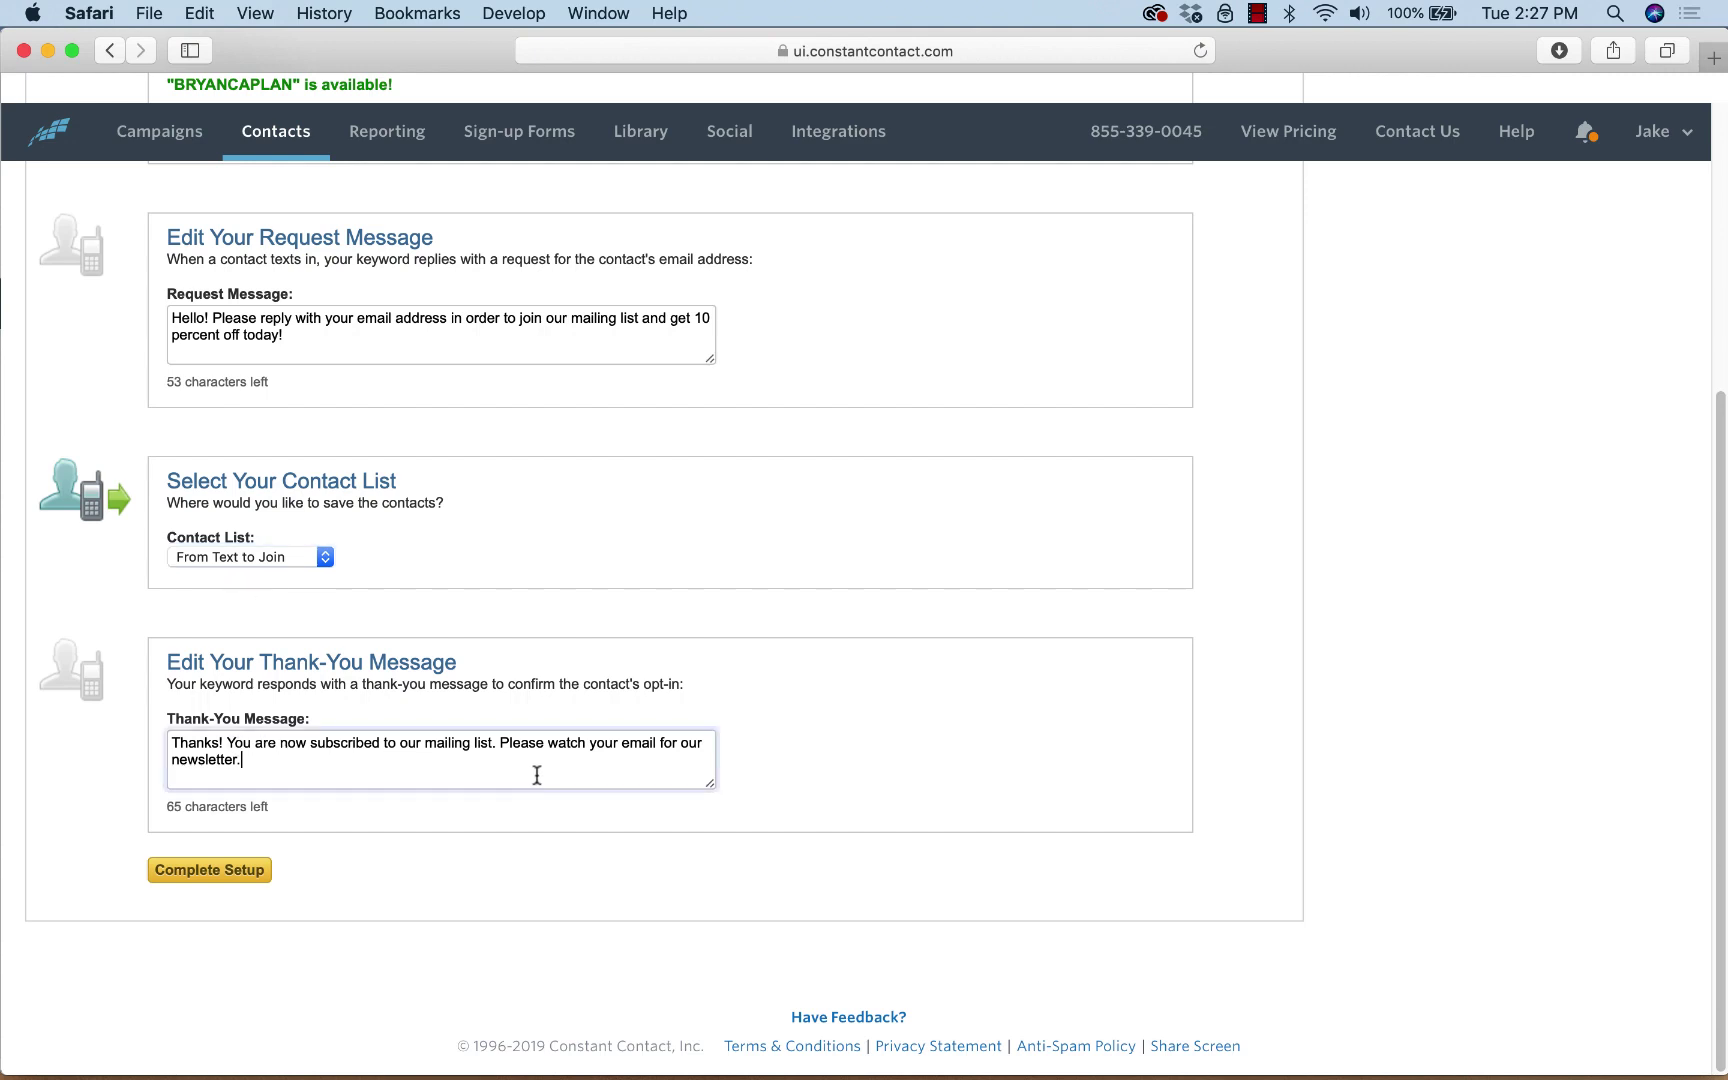
left_click_drag(537, 775, 501, 742)
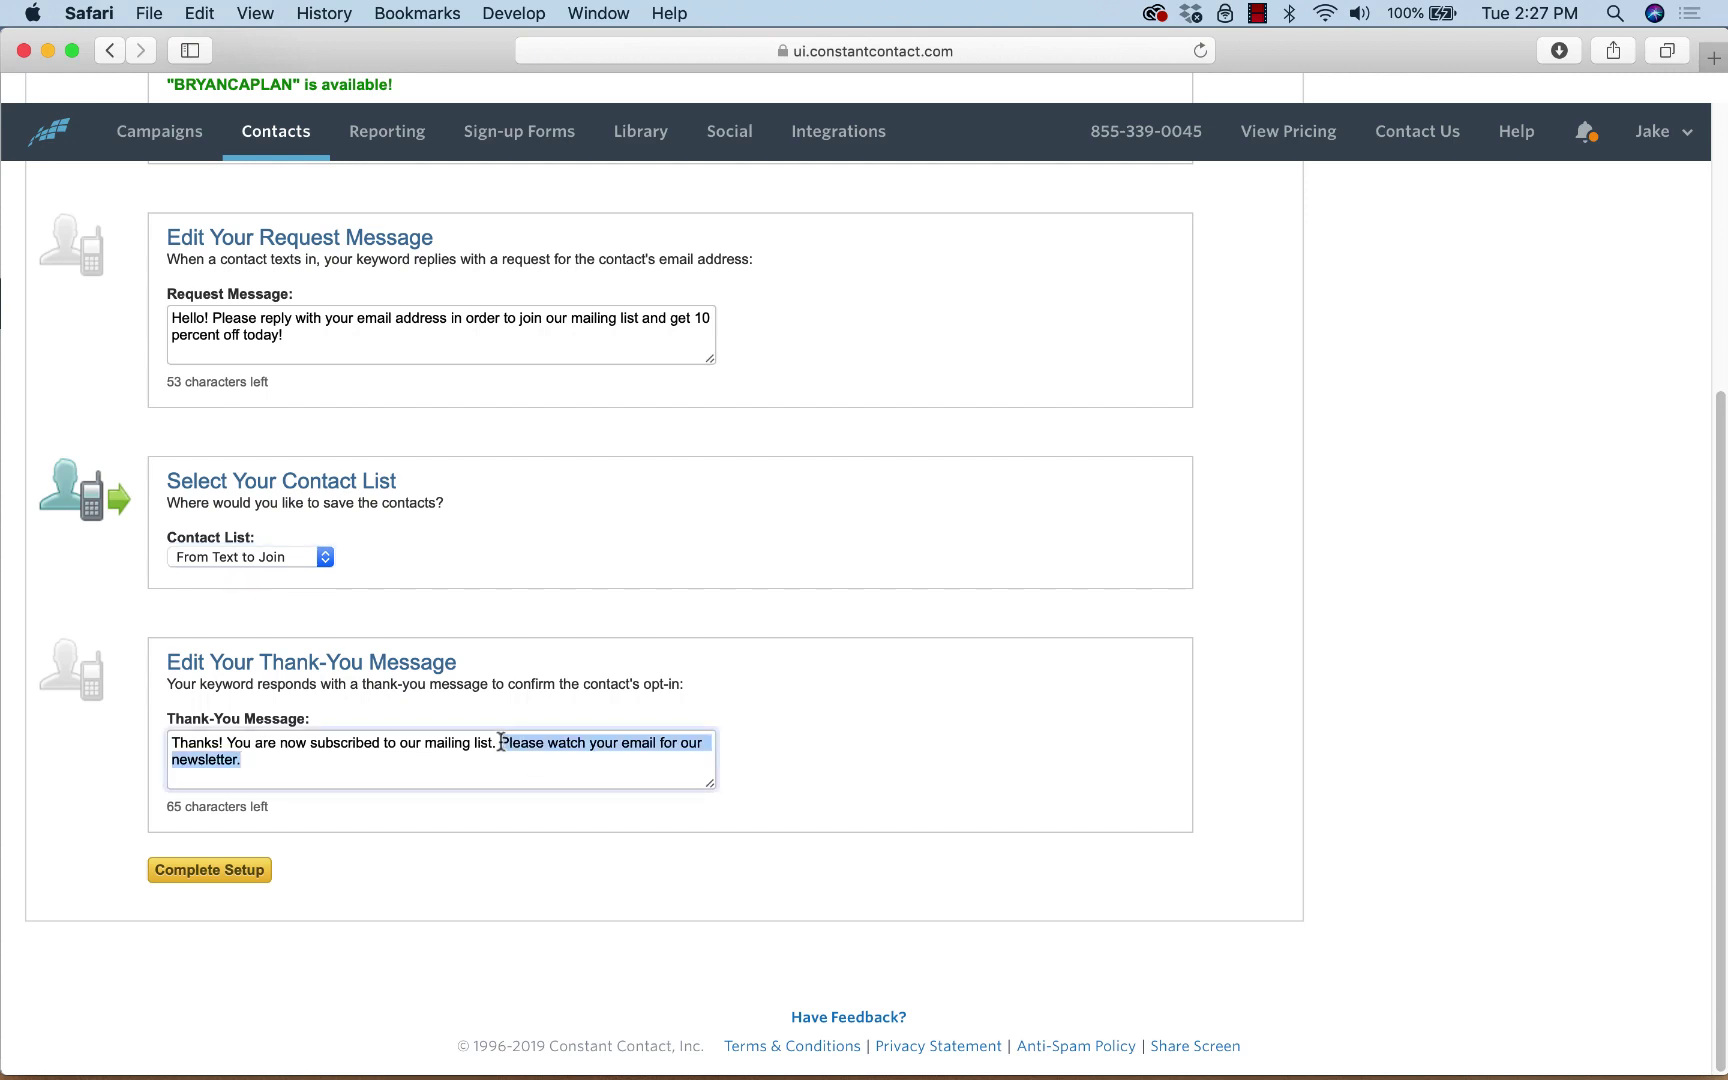
type("Please ")
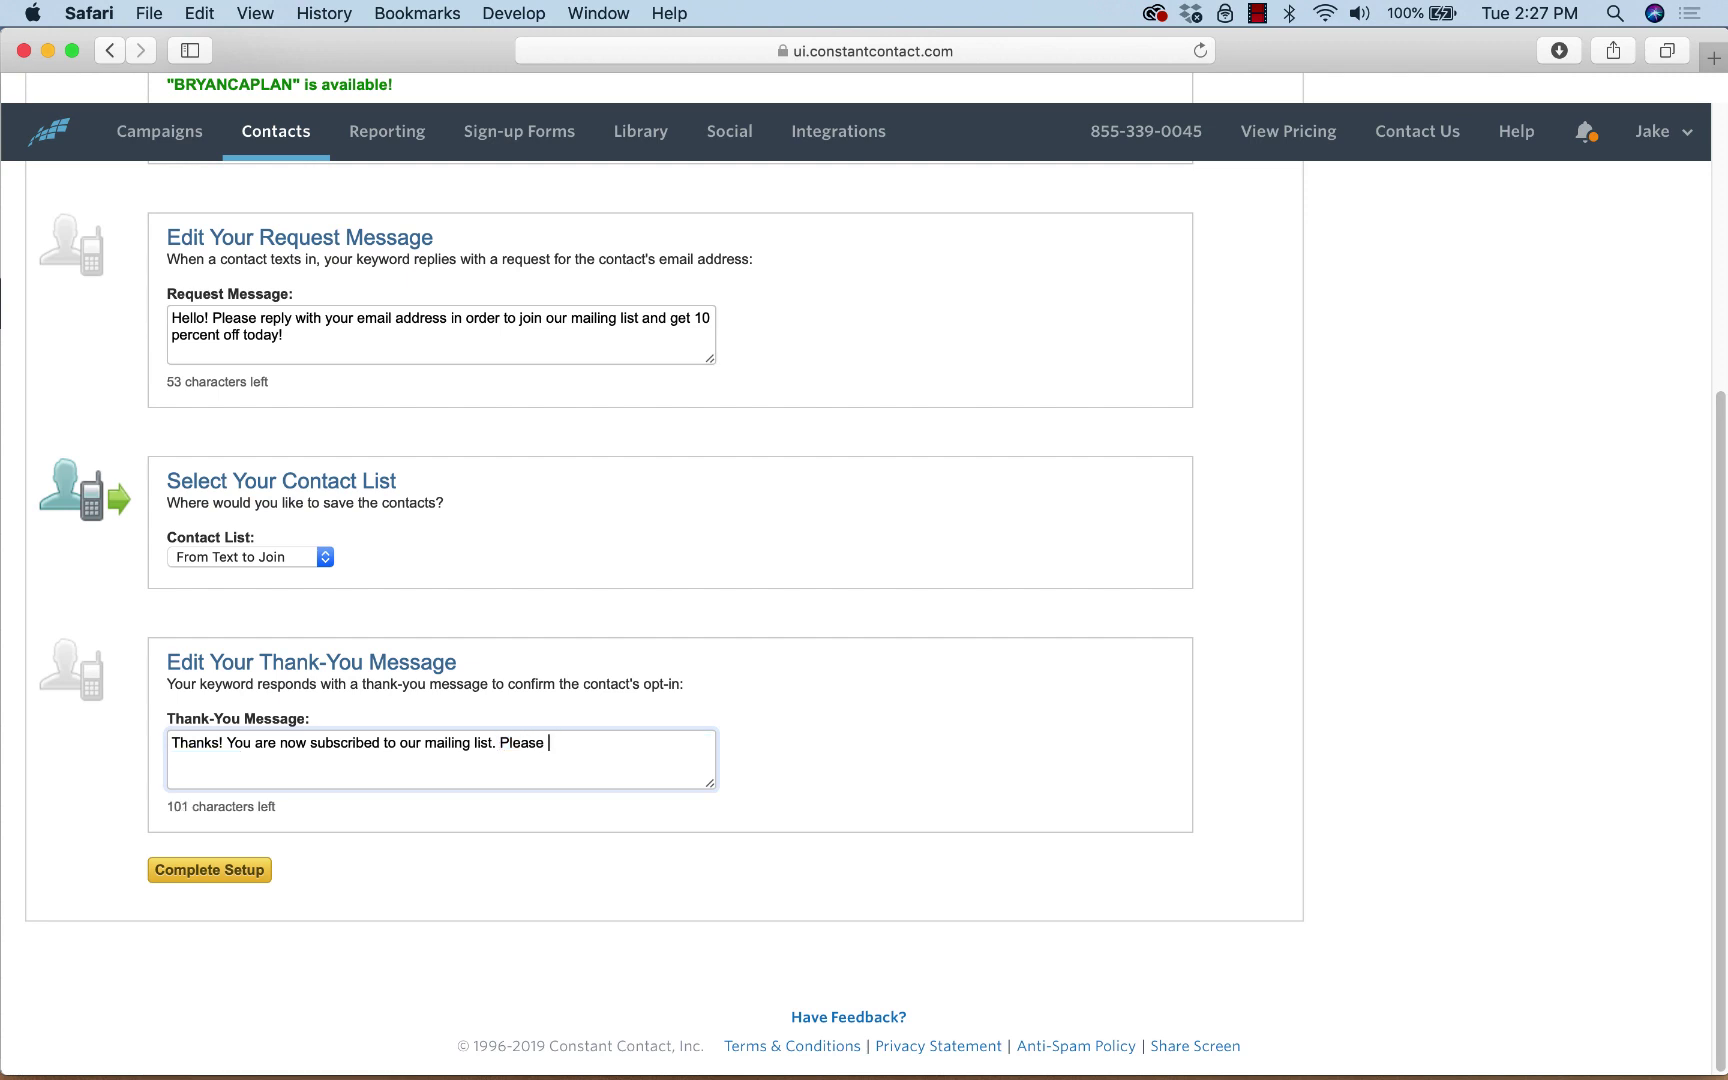
type("show this to your serv")
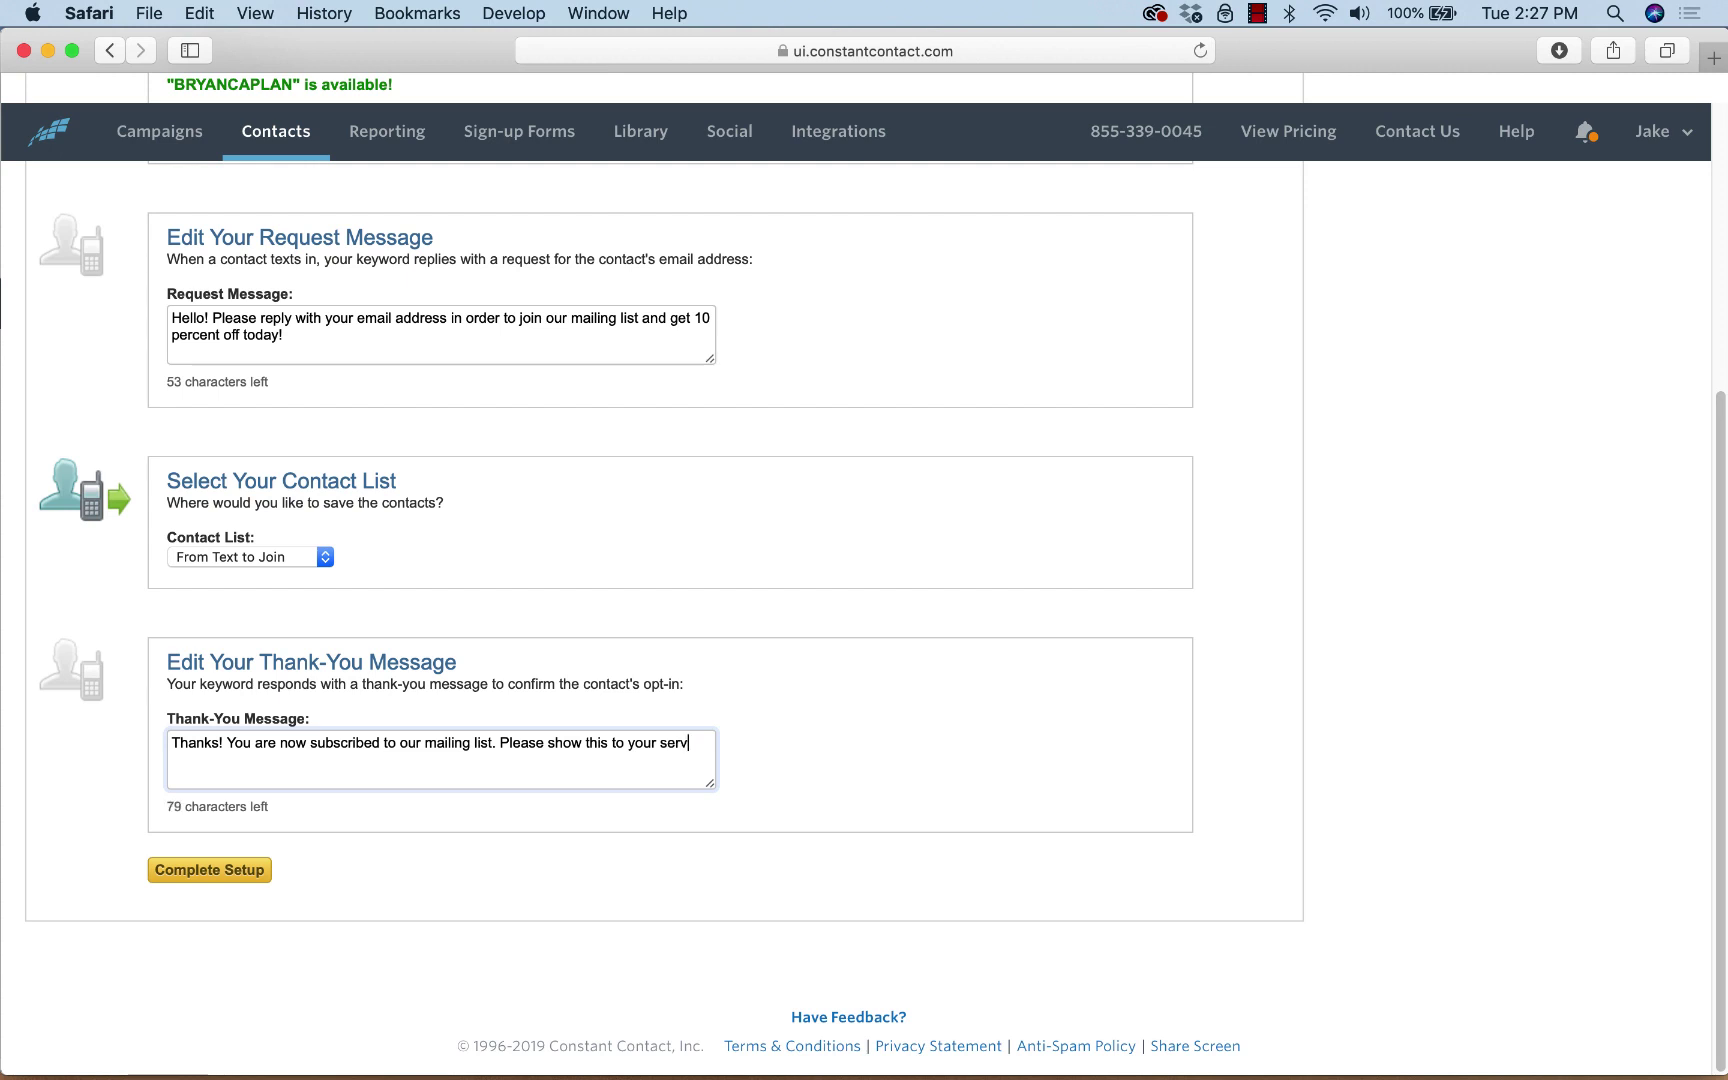
type("er to get your 10 percent off")
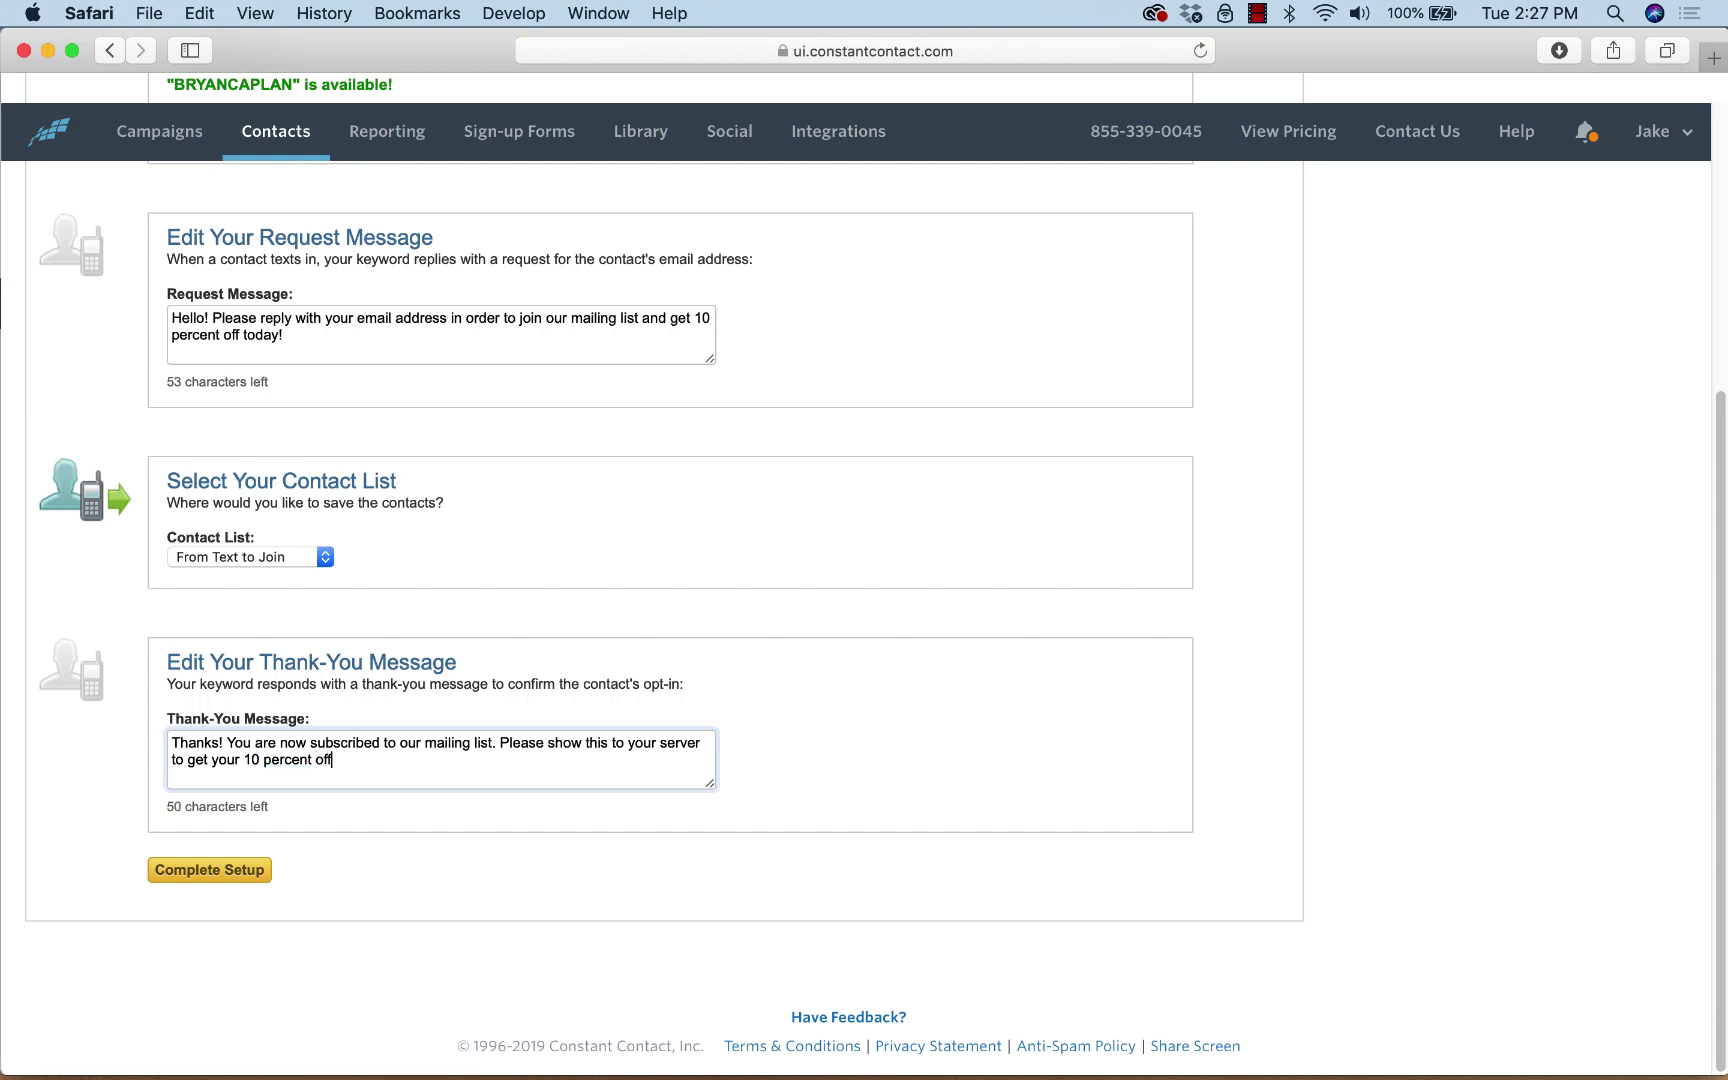
type("!")
left_click(215, 869)
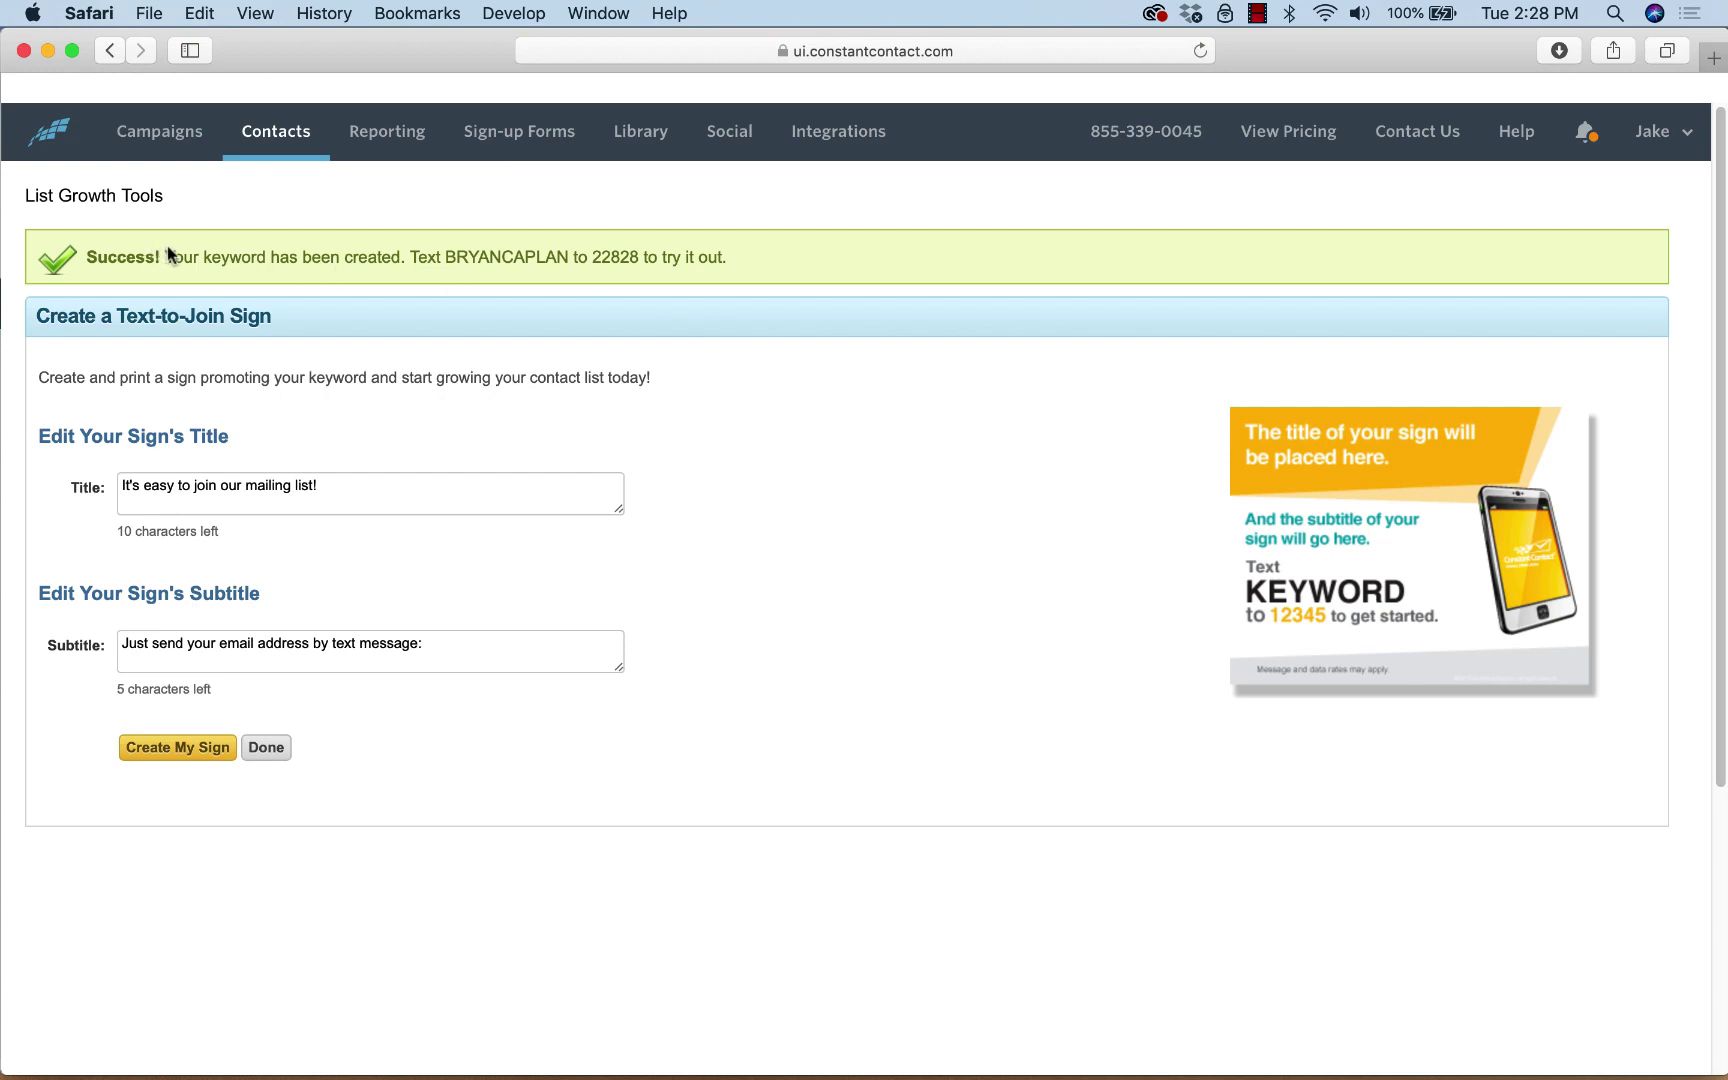
Select the Text-to-Join keyword confirmation text in the success banner.
left_click_drag(163, 257, 560, 258)
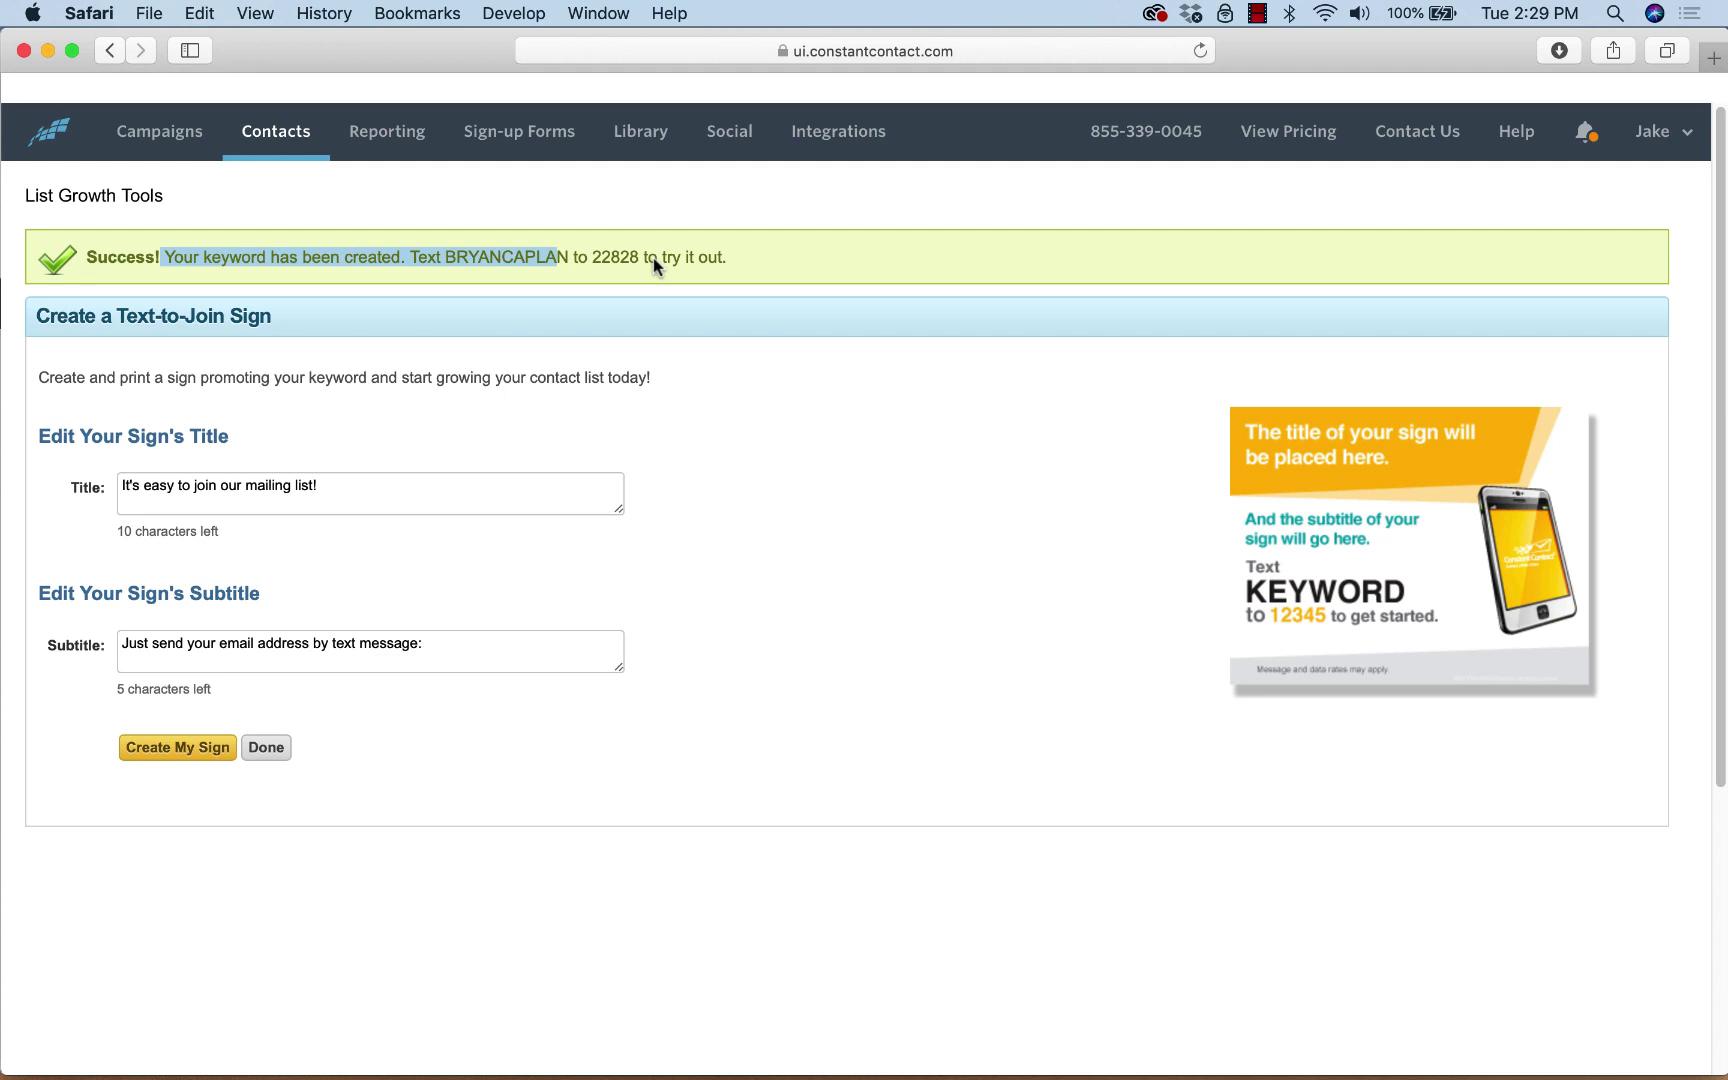
Go to the Sign-up Forms area from the top navigation bar.
left_click(520, 128)
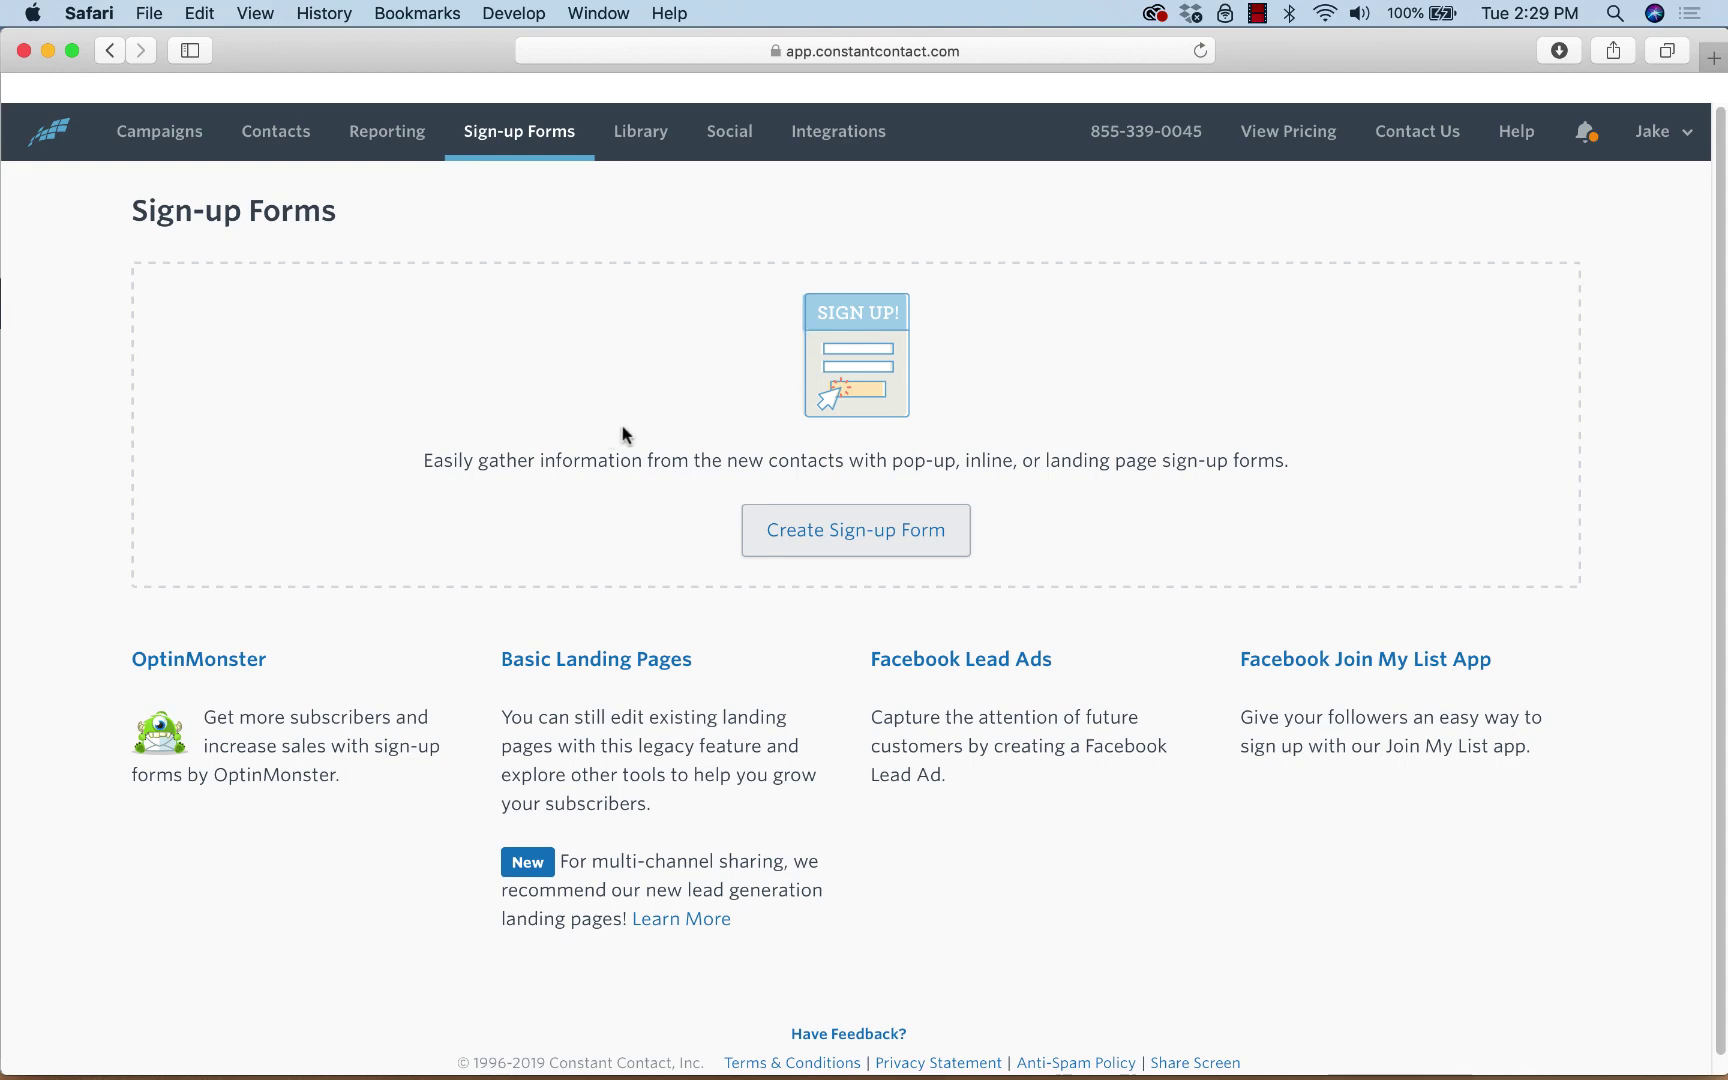
Create a new pop-up sign-up form and append 'Get 10% Off!' to its title.
left_click(833, 536)
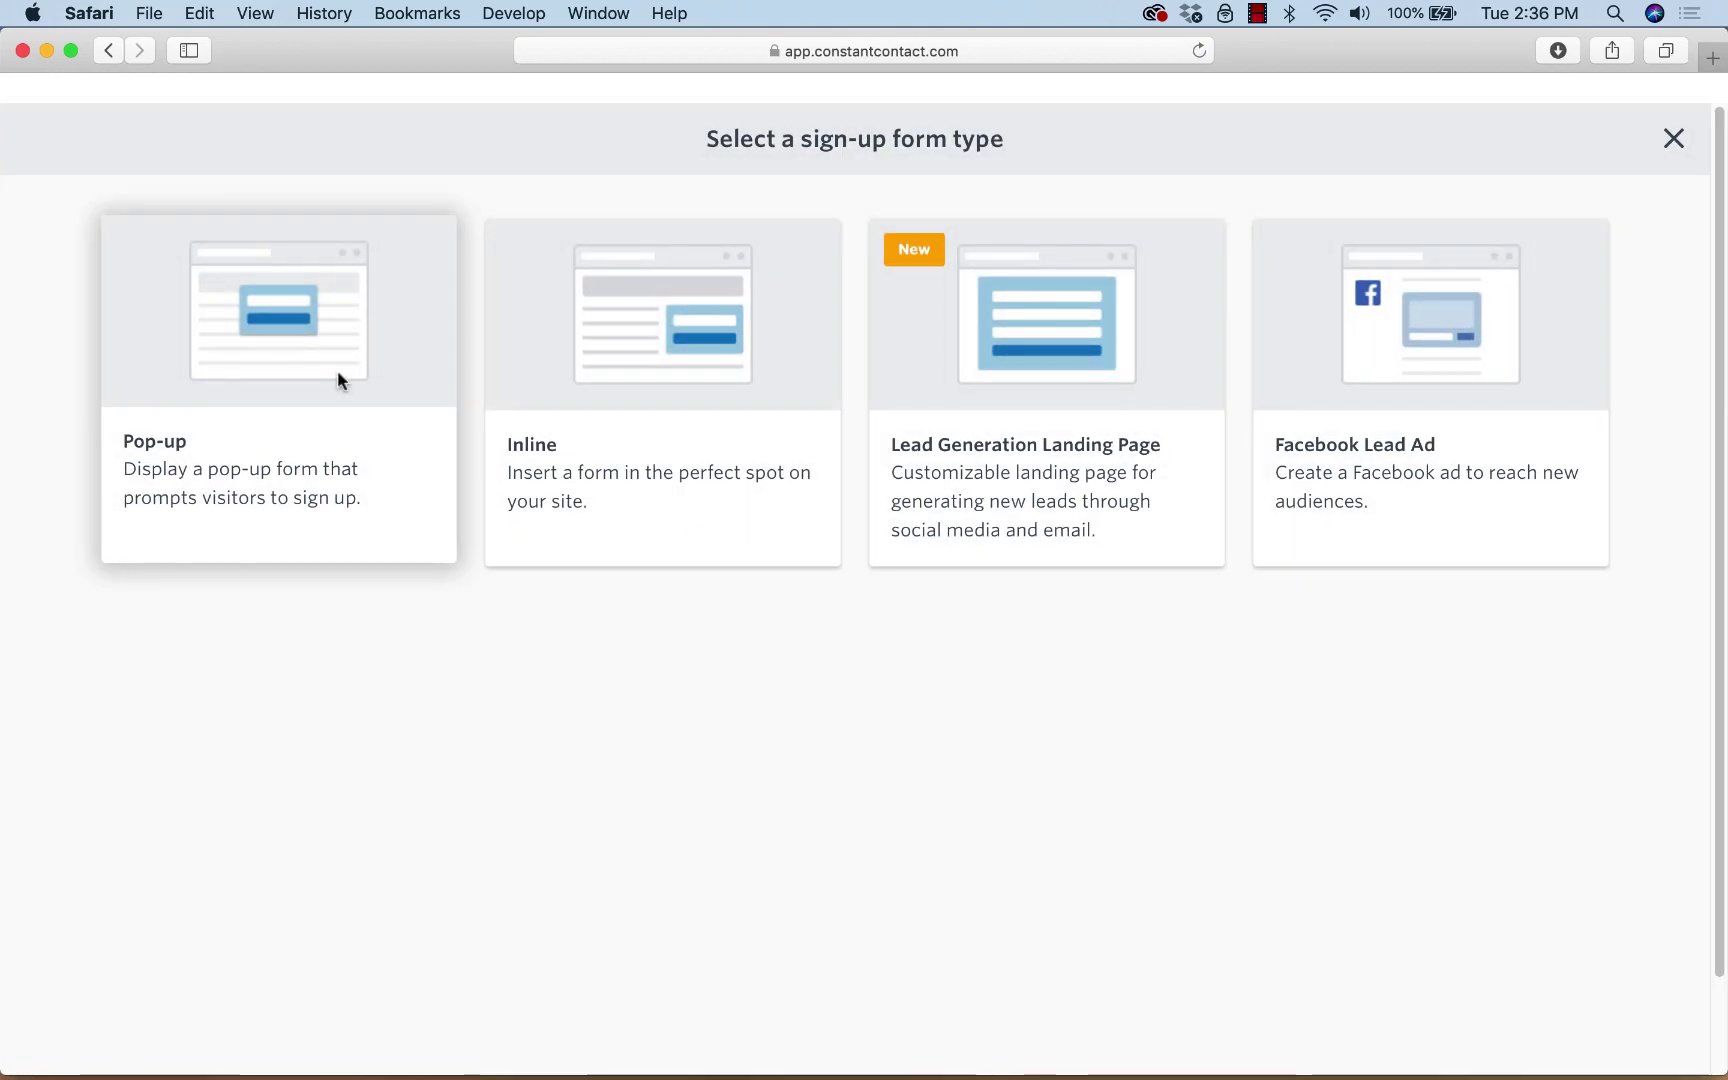
left_click(338, 376)
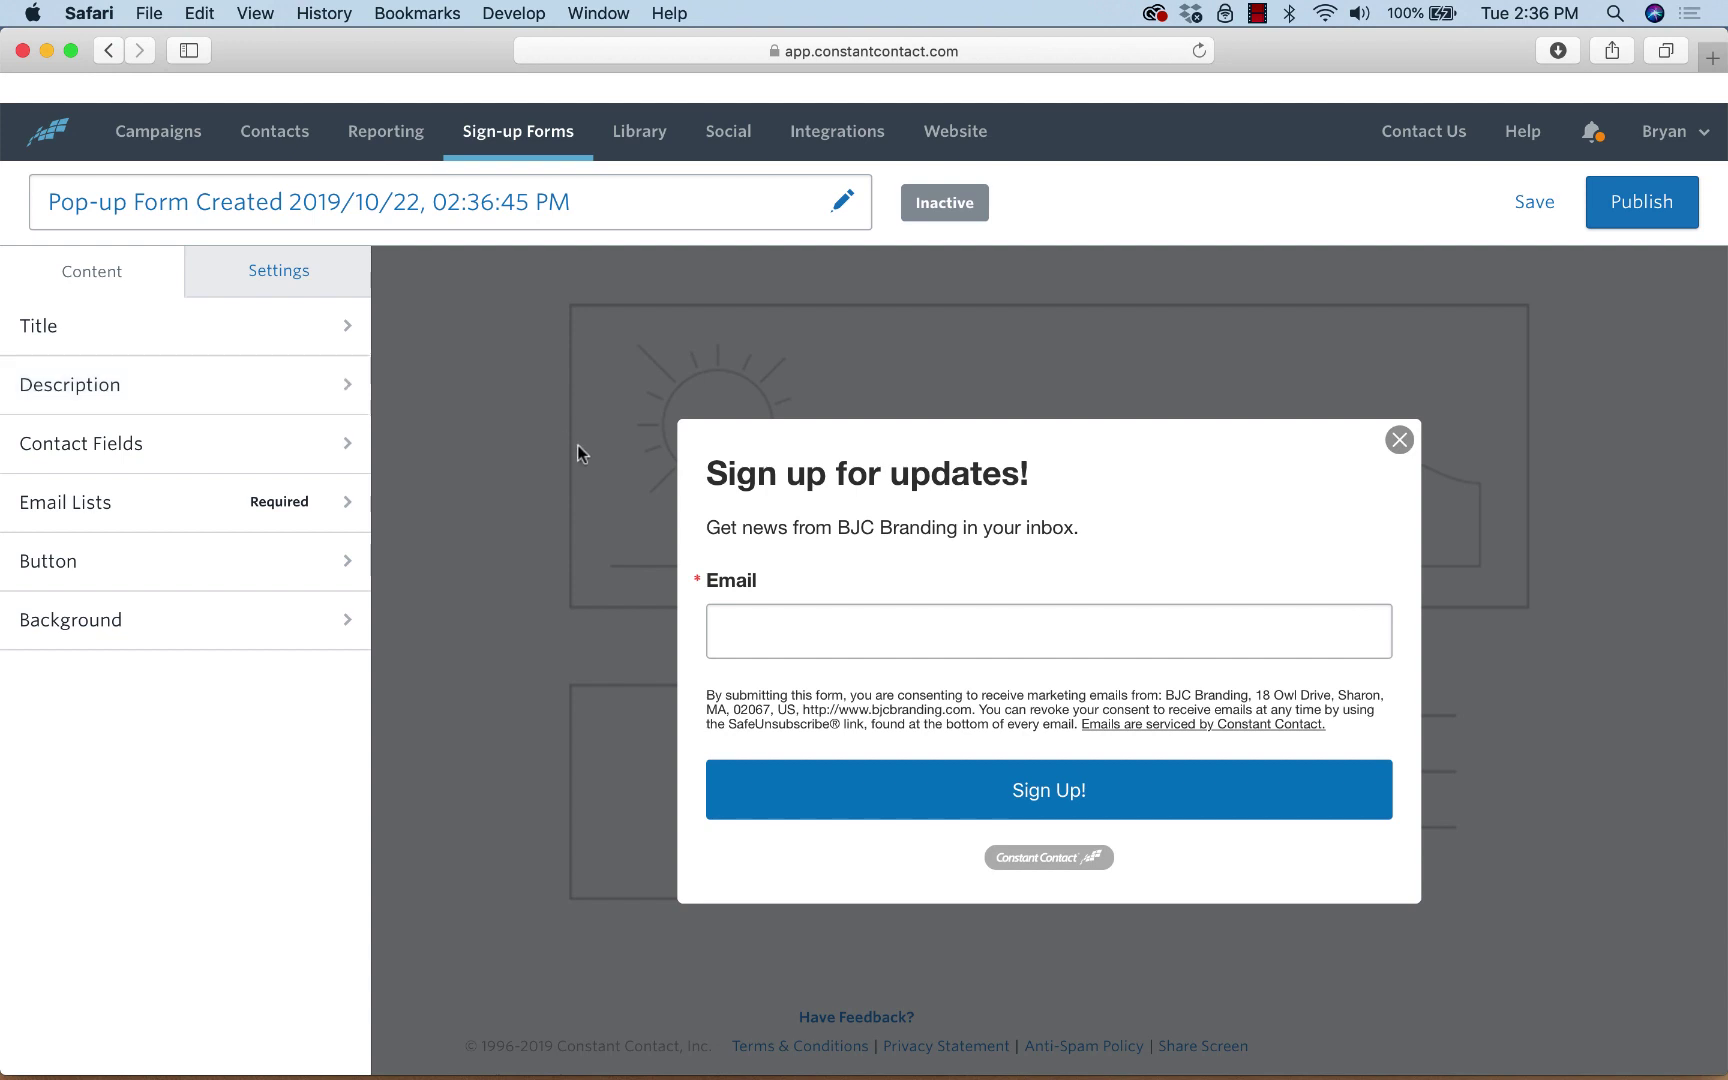
left_click(248, 341)
left_click(251, 383)
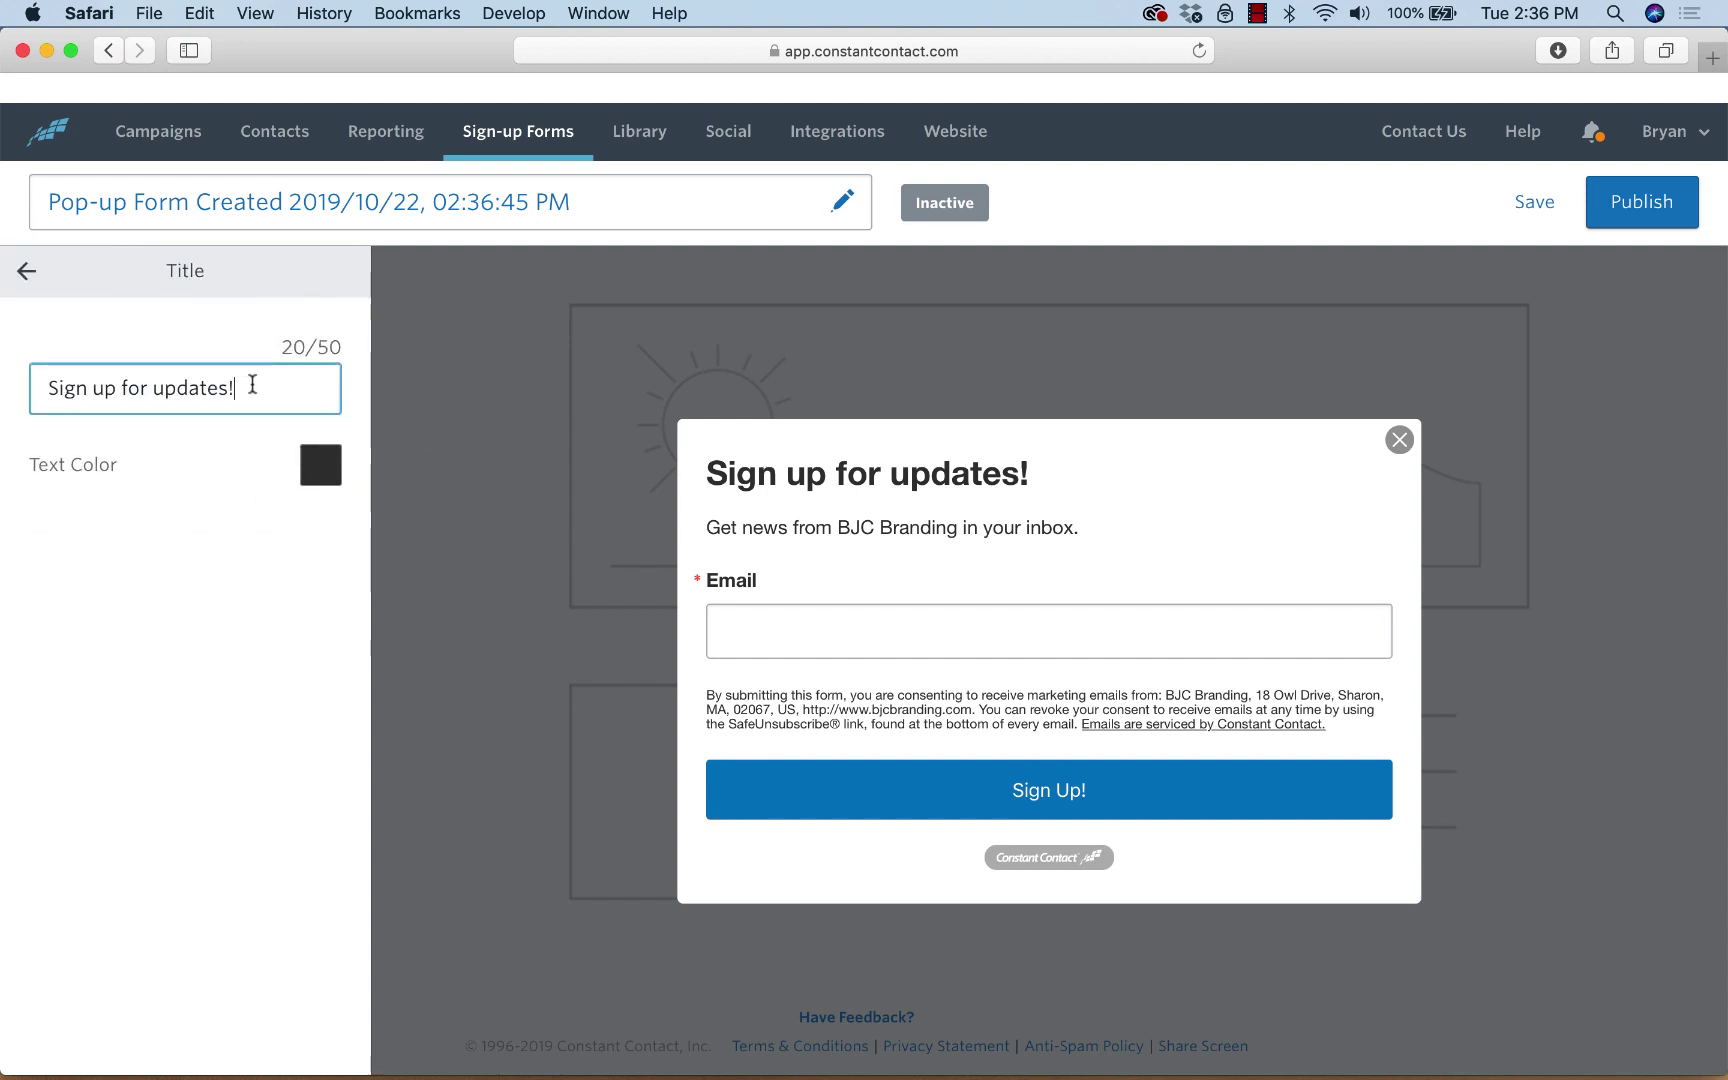
type("Get 10% Off!")
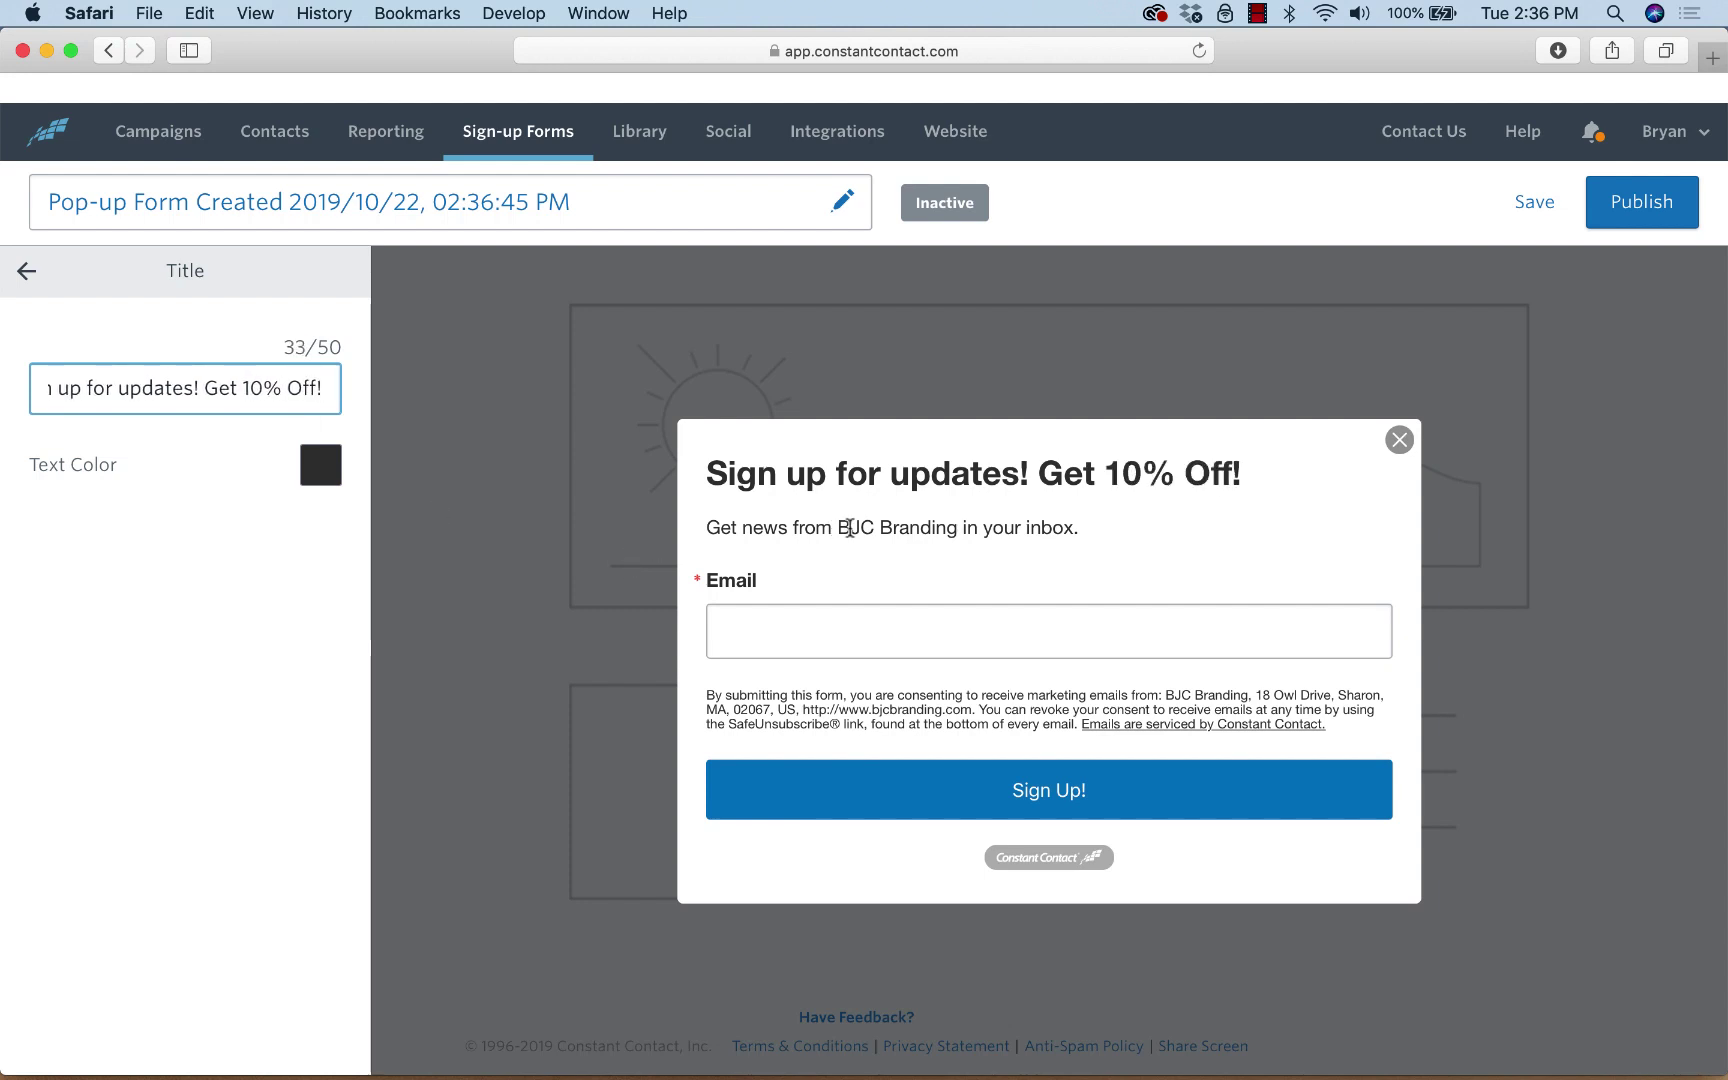
Check the contact fields, then append 'Plus get this discount...' to the form's description.
left_click(27, 270)
left_click(283, 440)
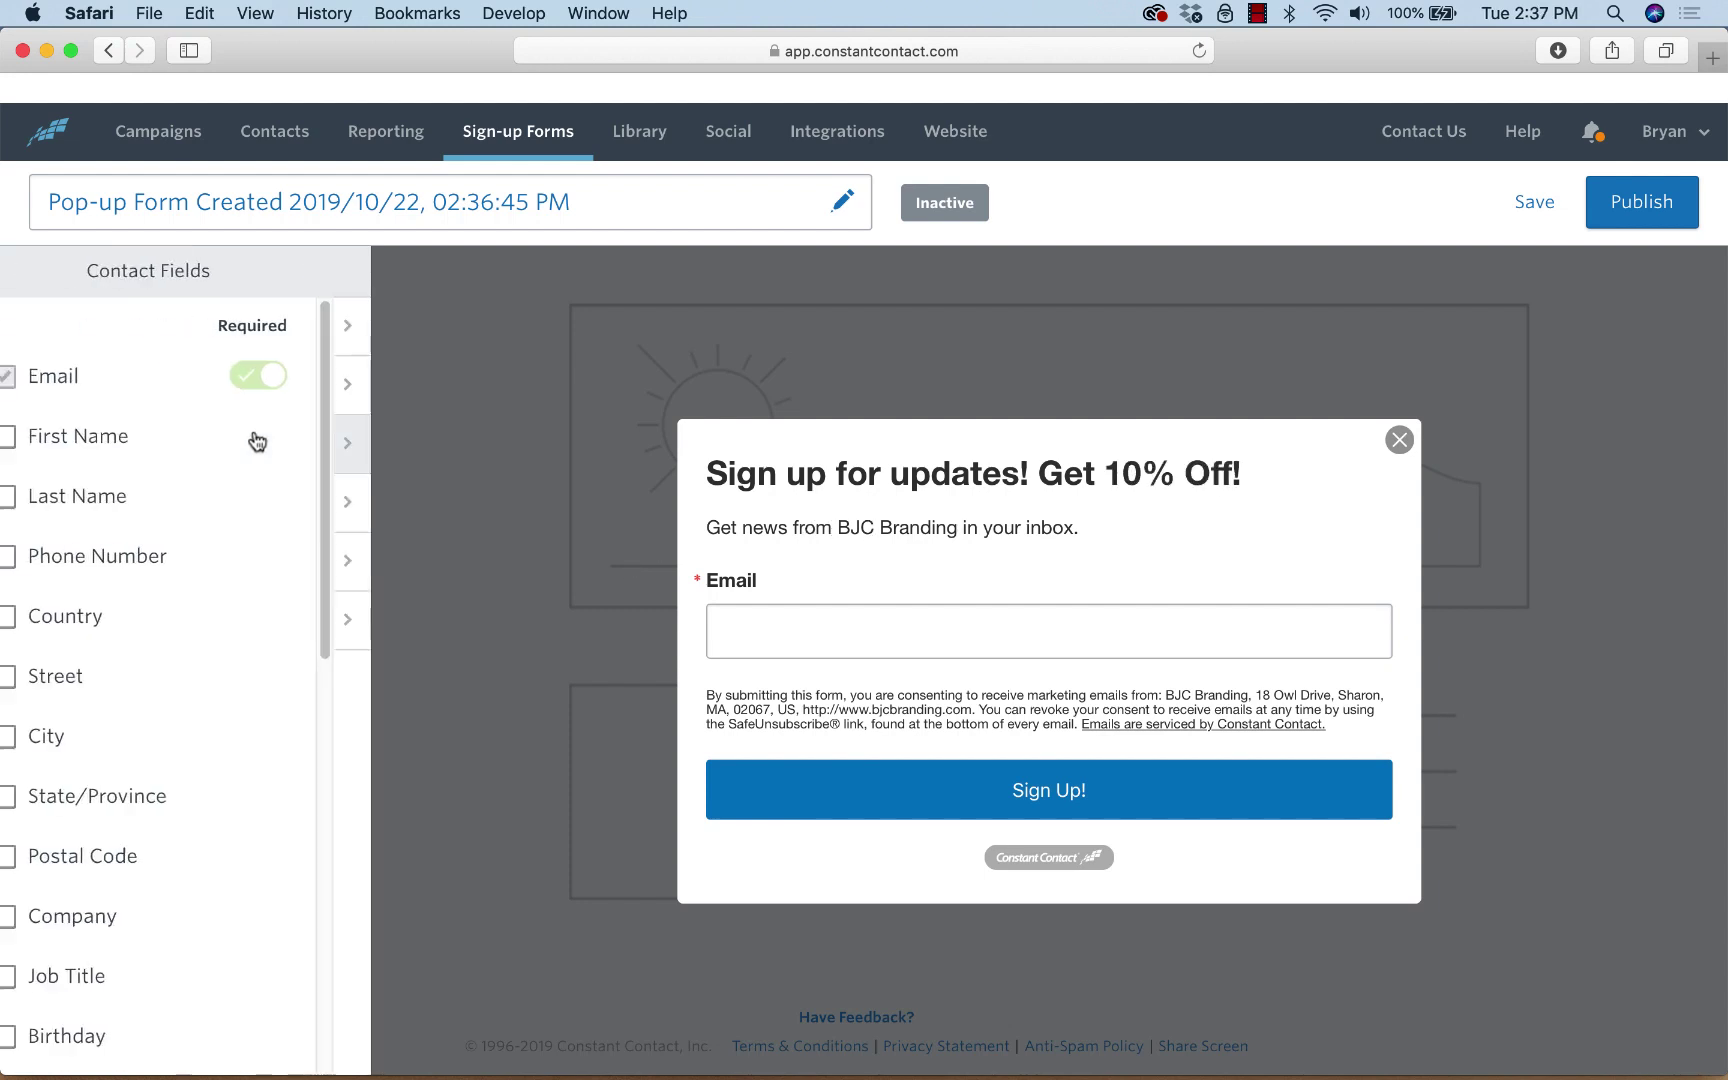
left_click(27, 280)
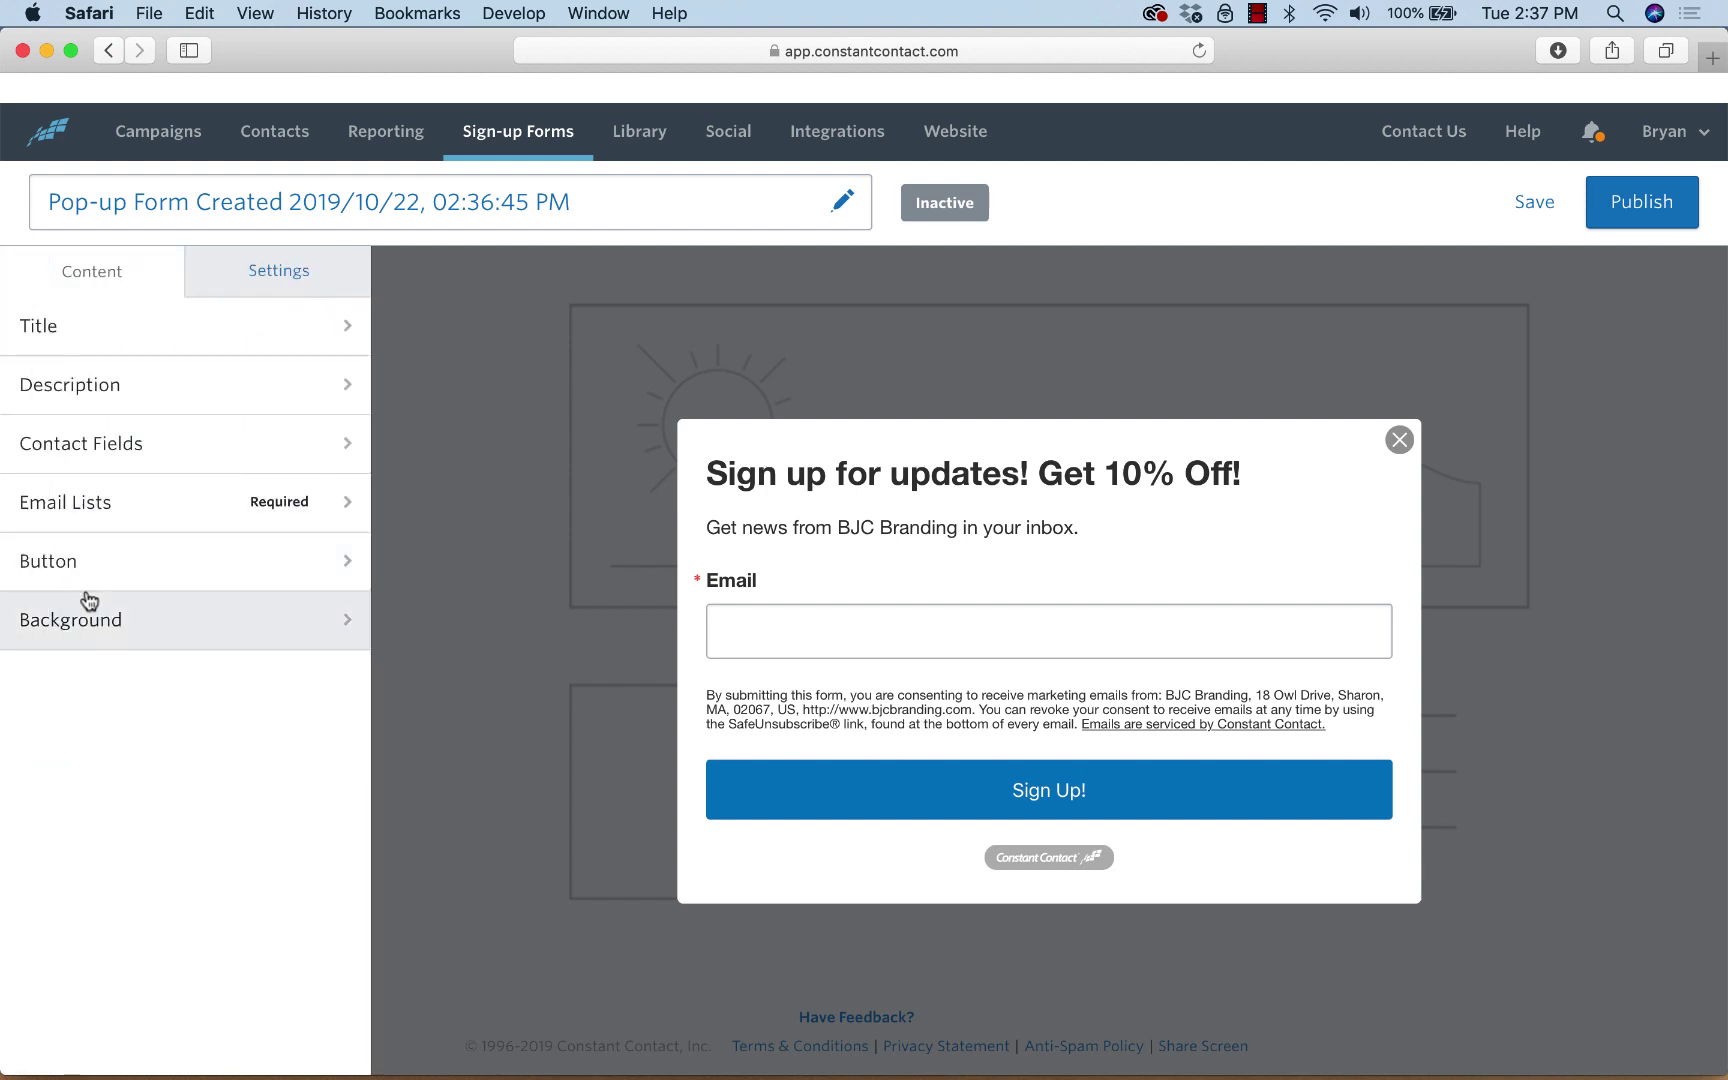
left_click(128, 401)
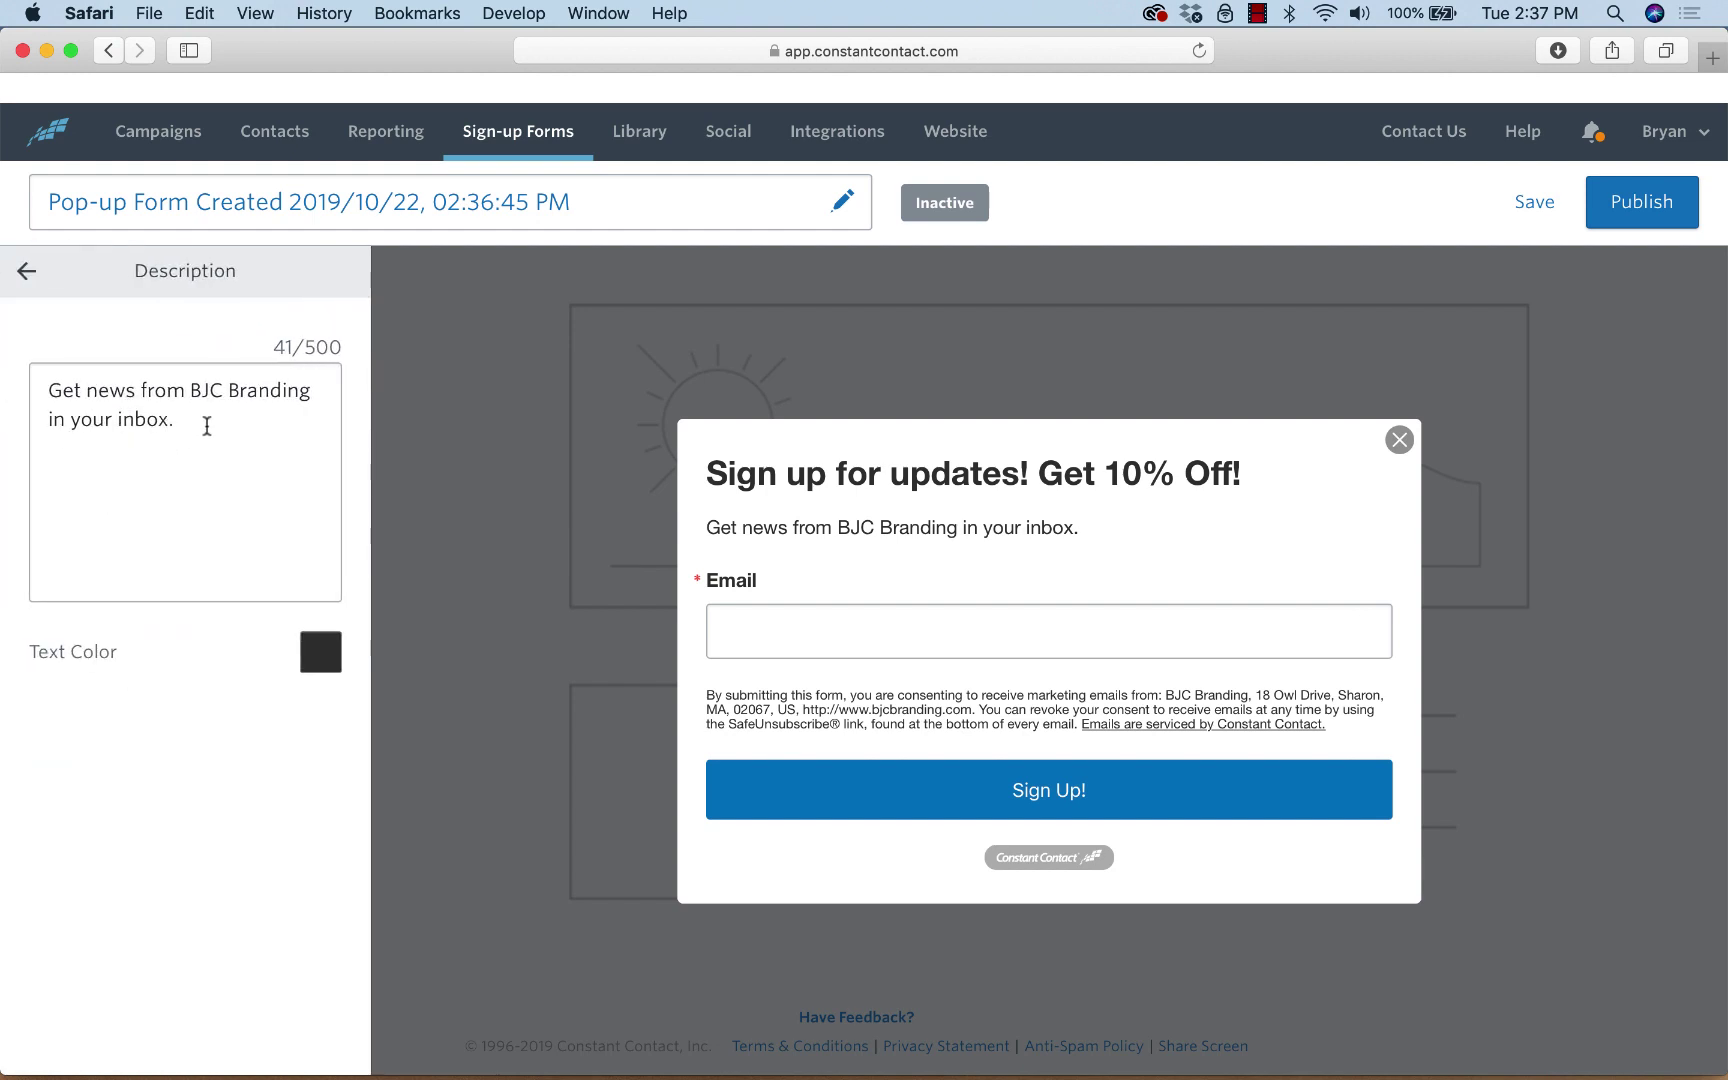
left_click(207, 426)
type("Plus")
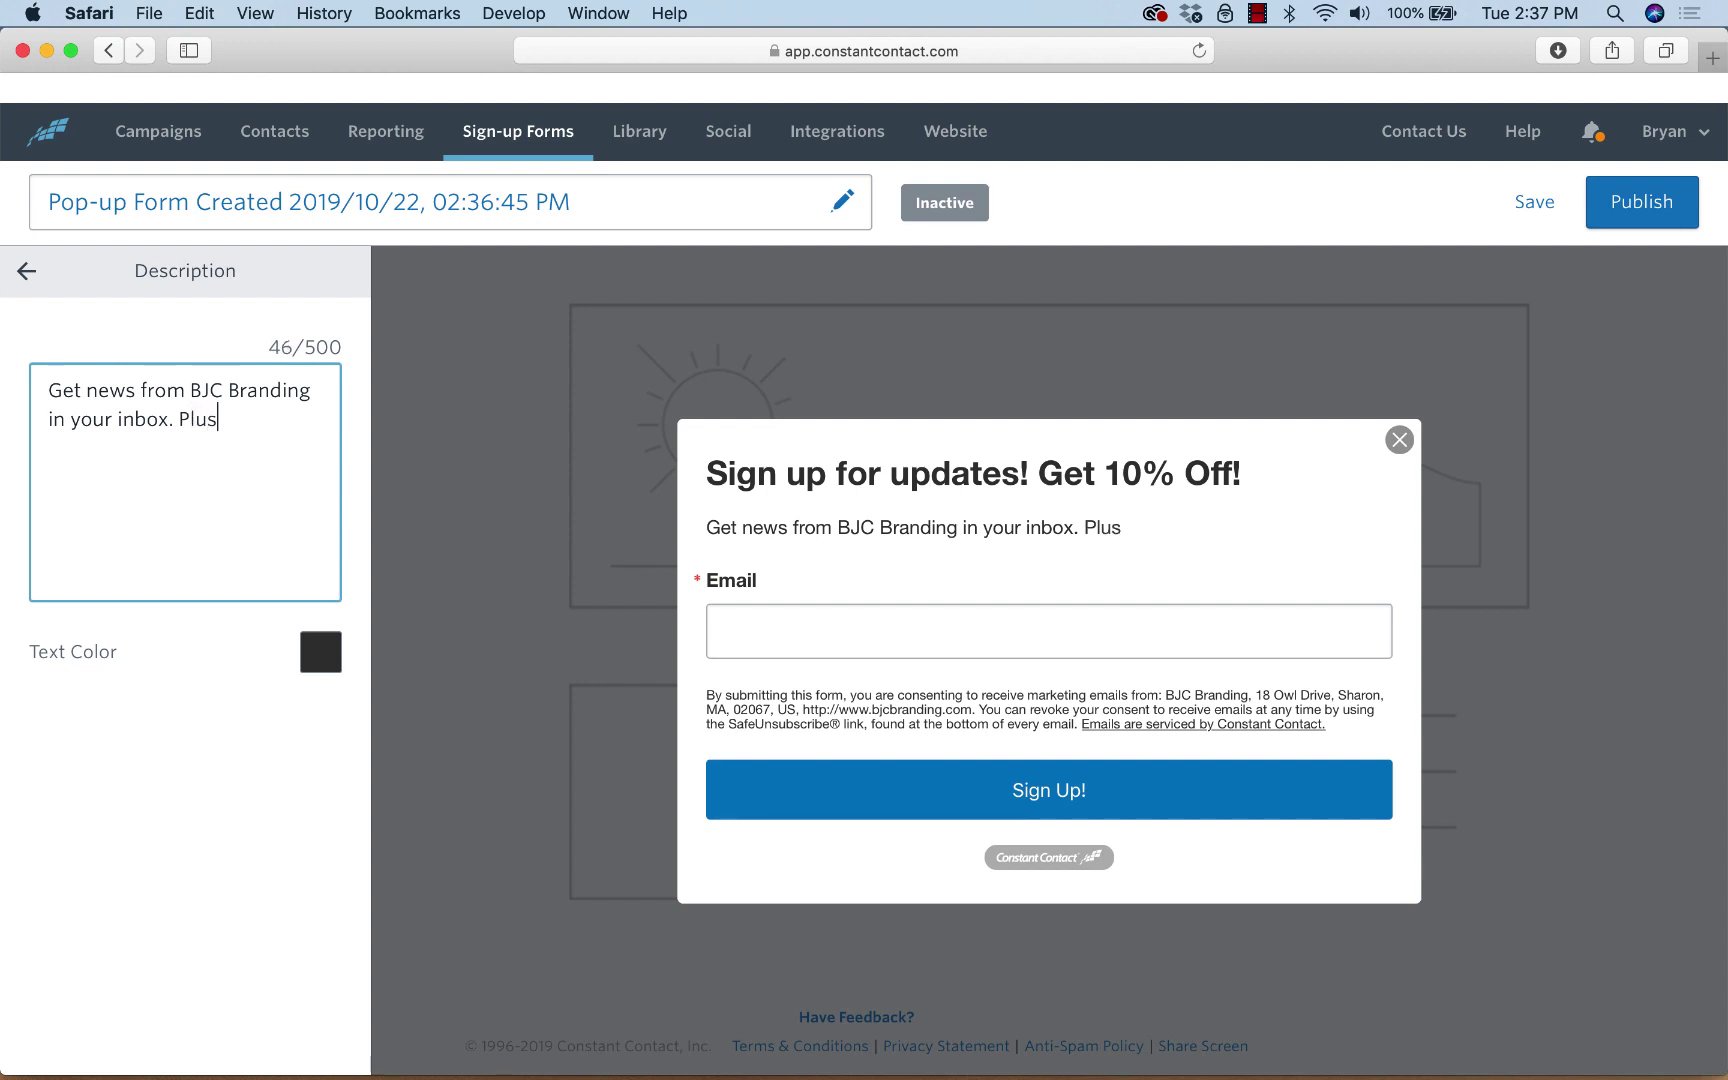
type(" get this ")
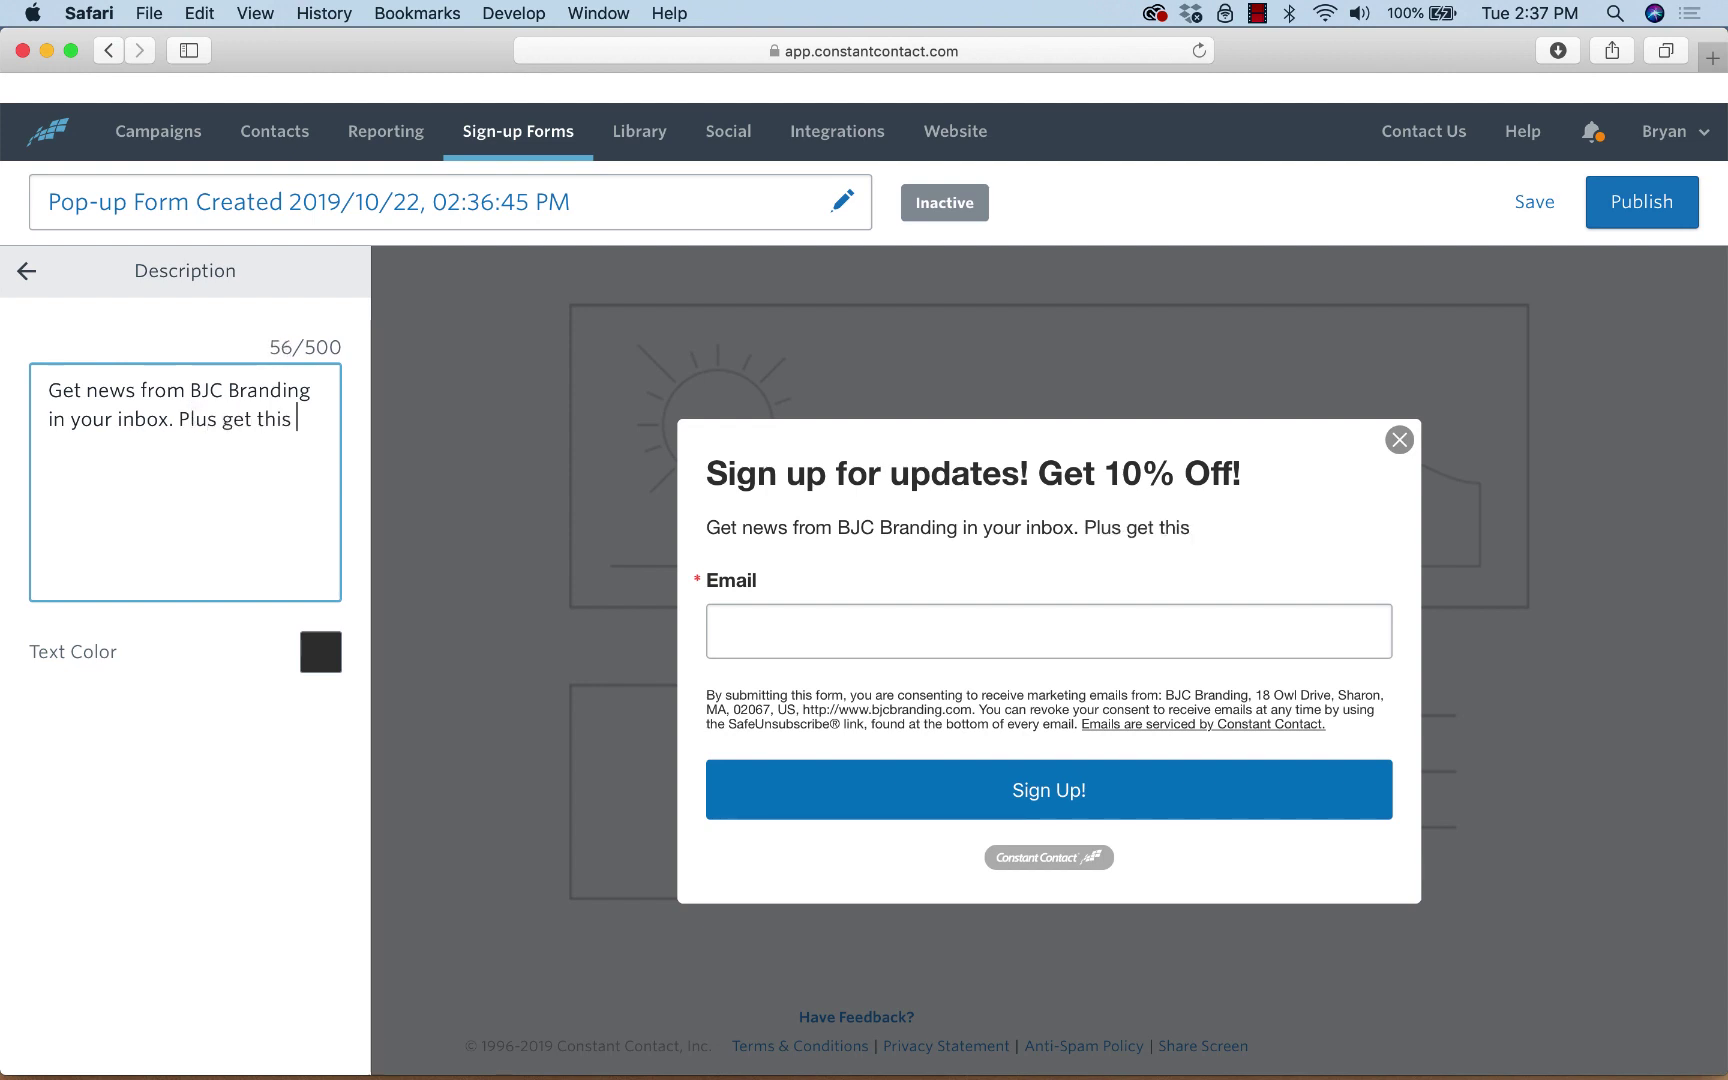
type("discount...")
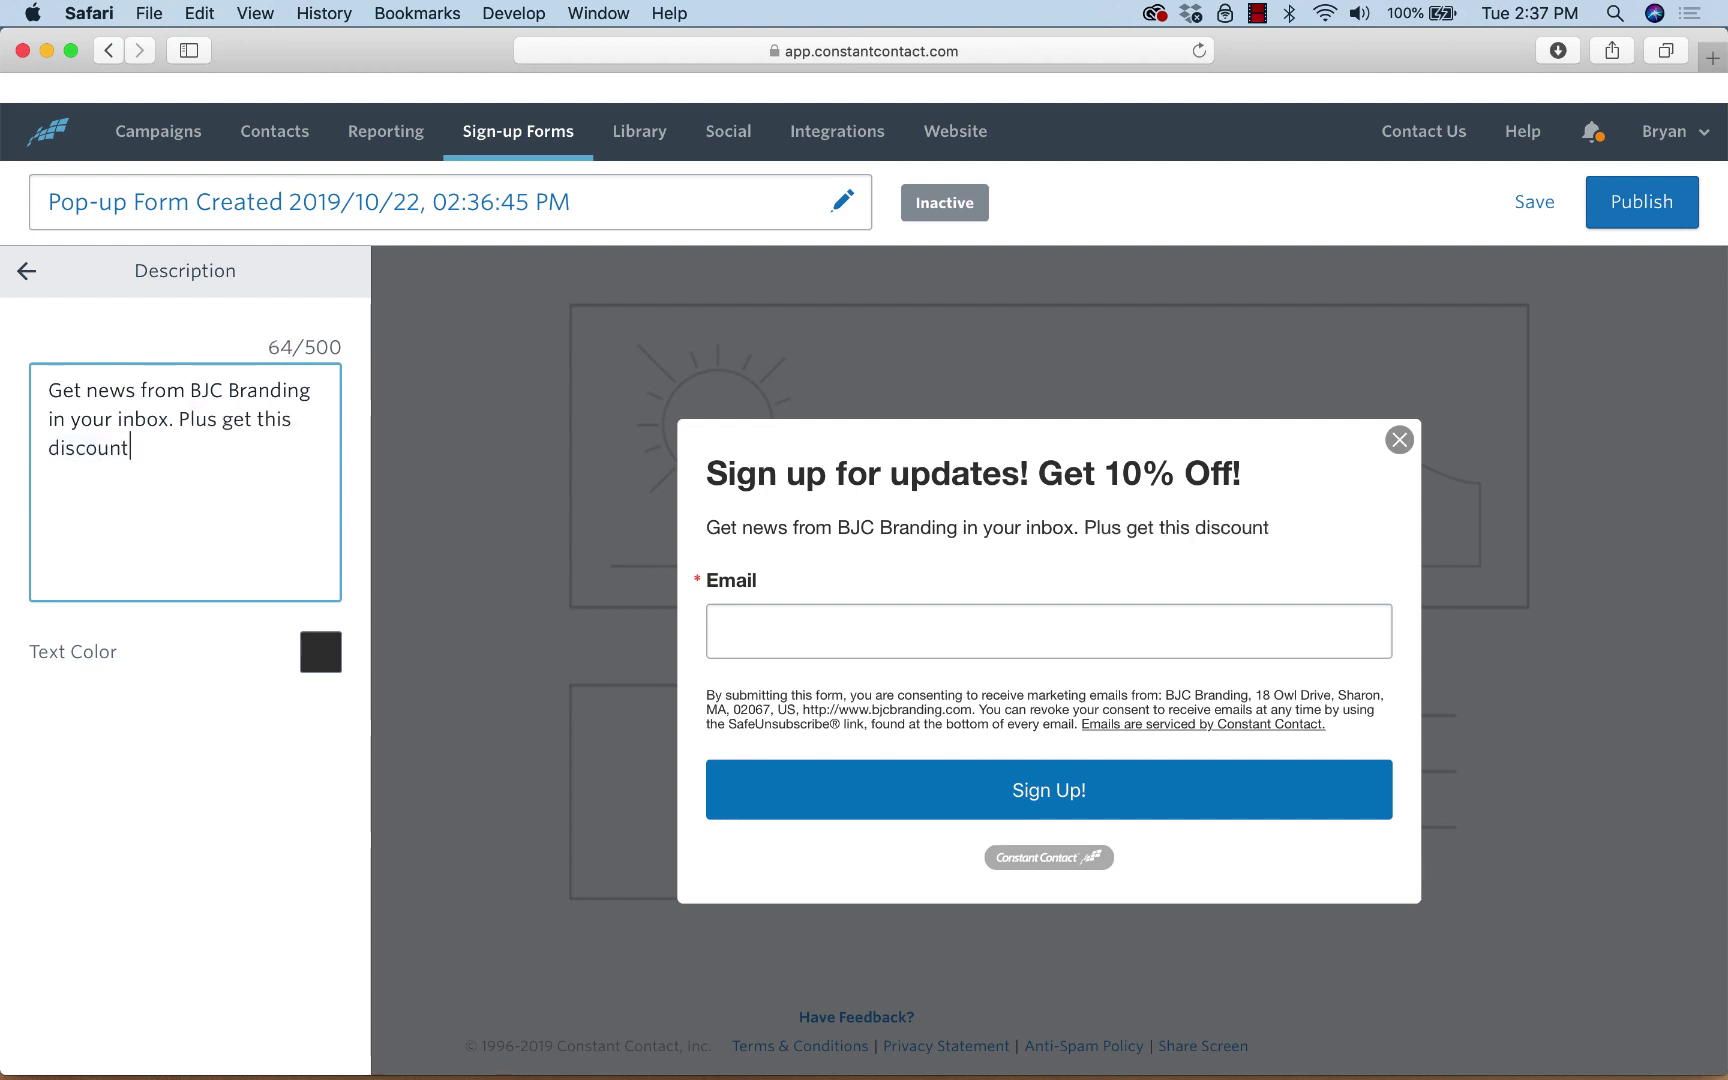
left_click(28, 271)
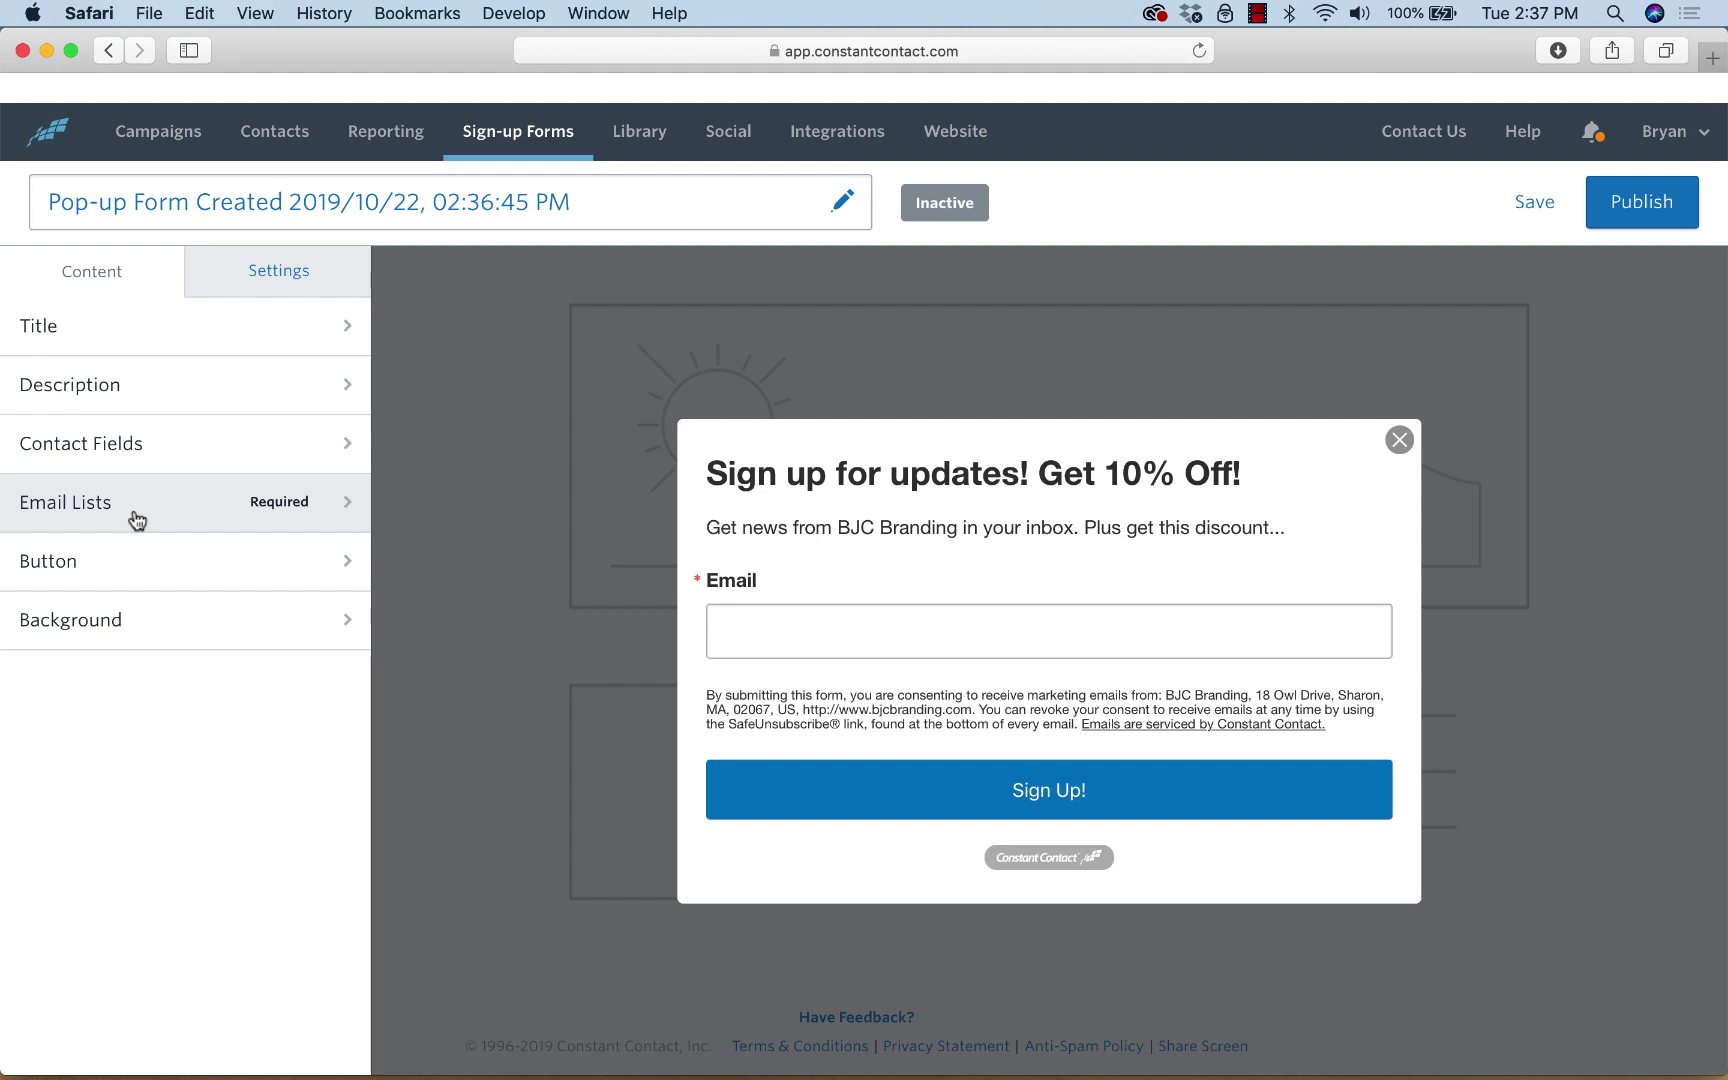
Change the button text from 'Sign Up!' to 'Get My Discount!' and publish the pop-up form.
left_click(147, 561)
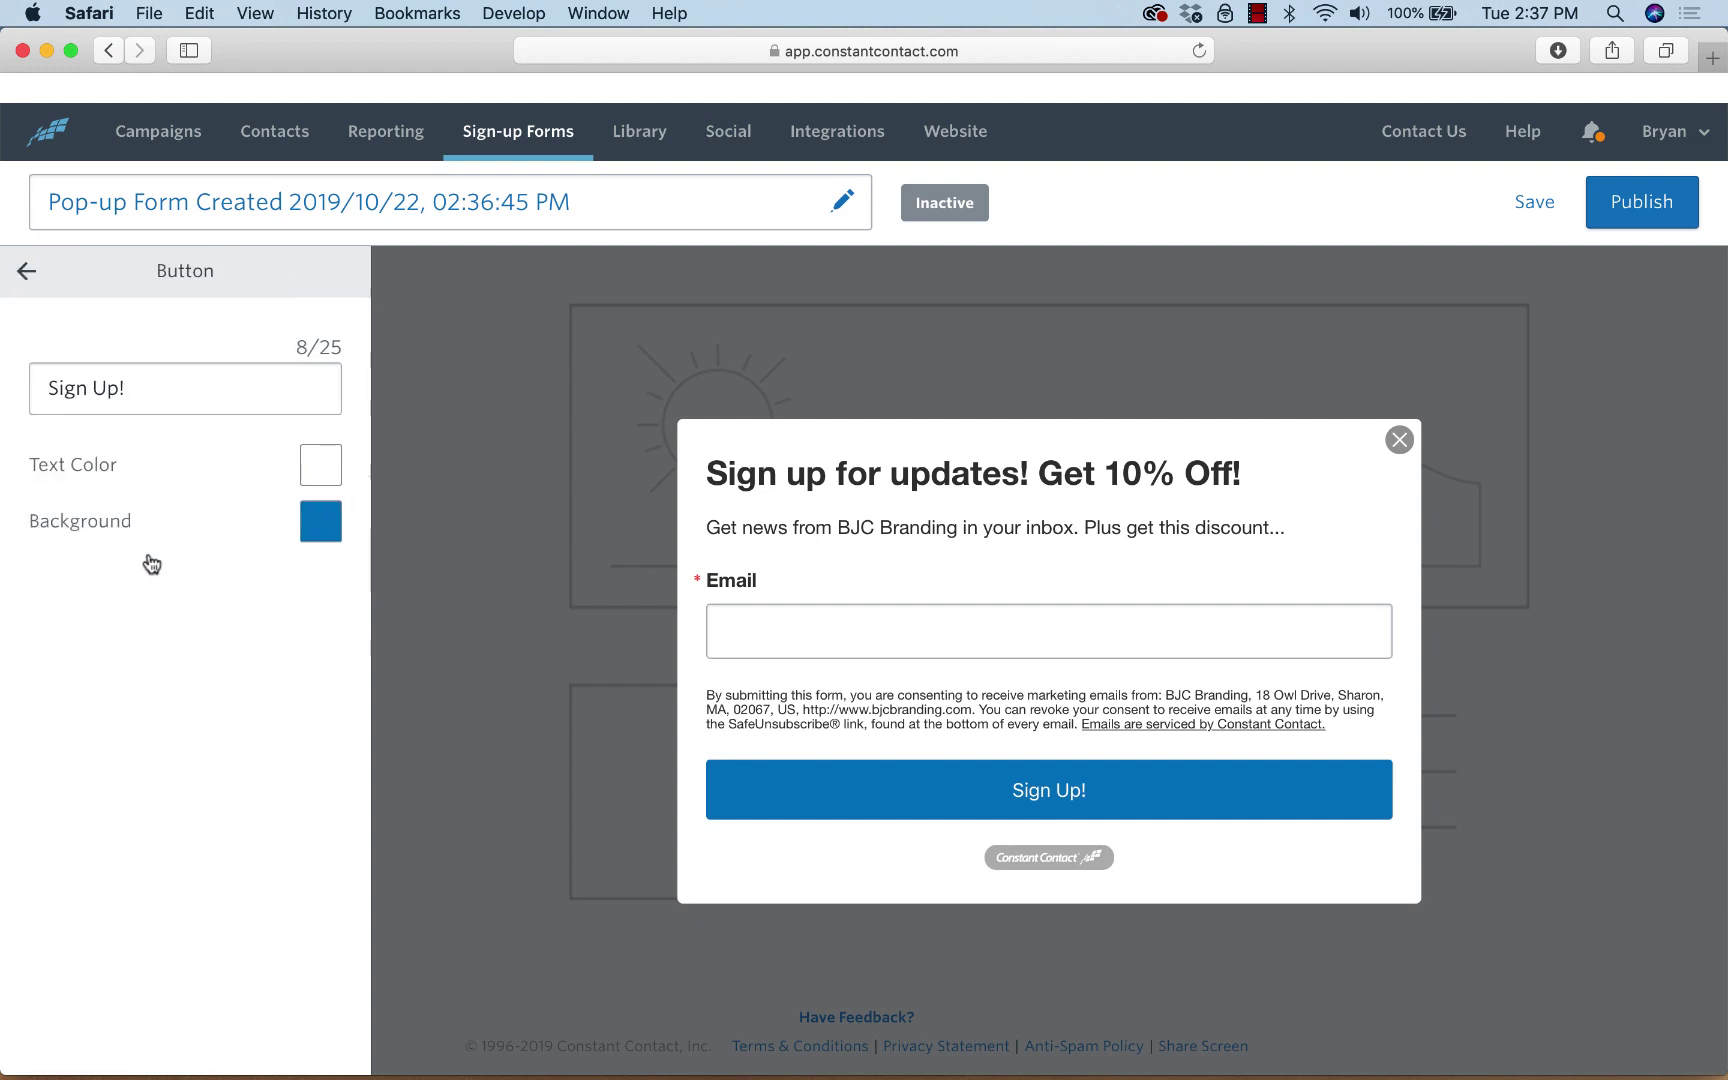
left_click_drag(135, 386, 32, 385)
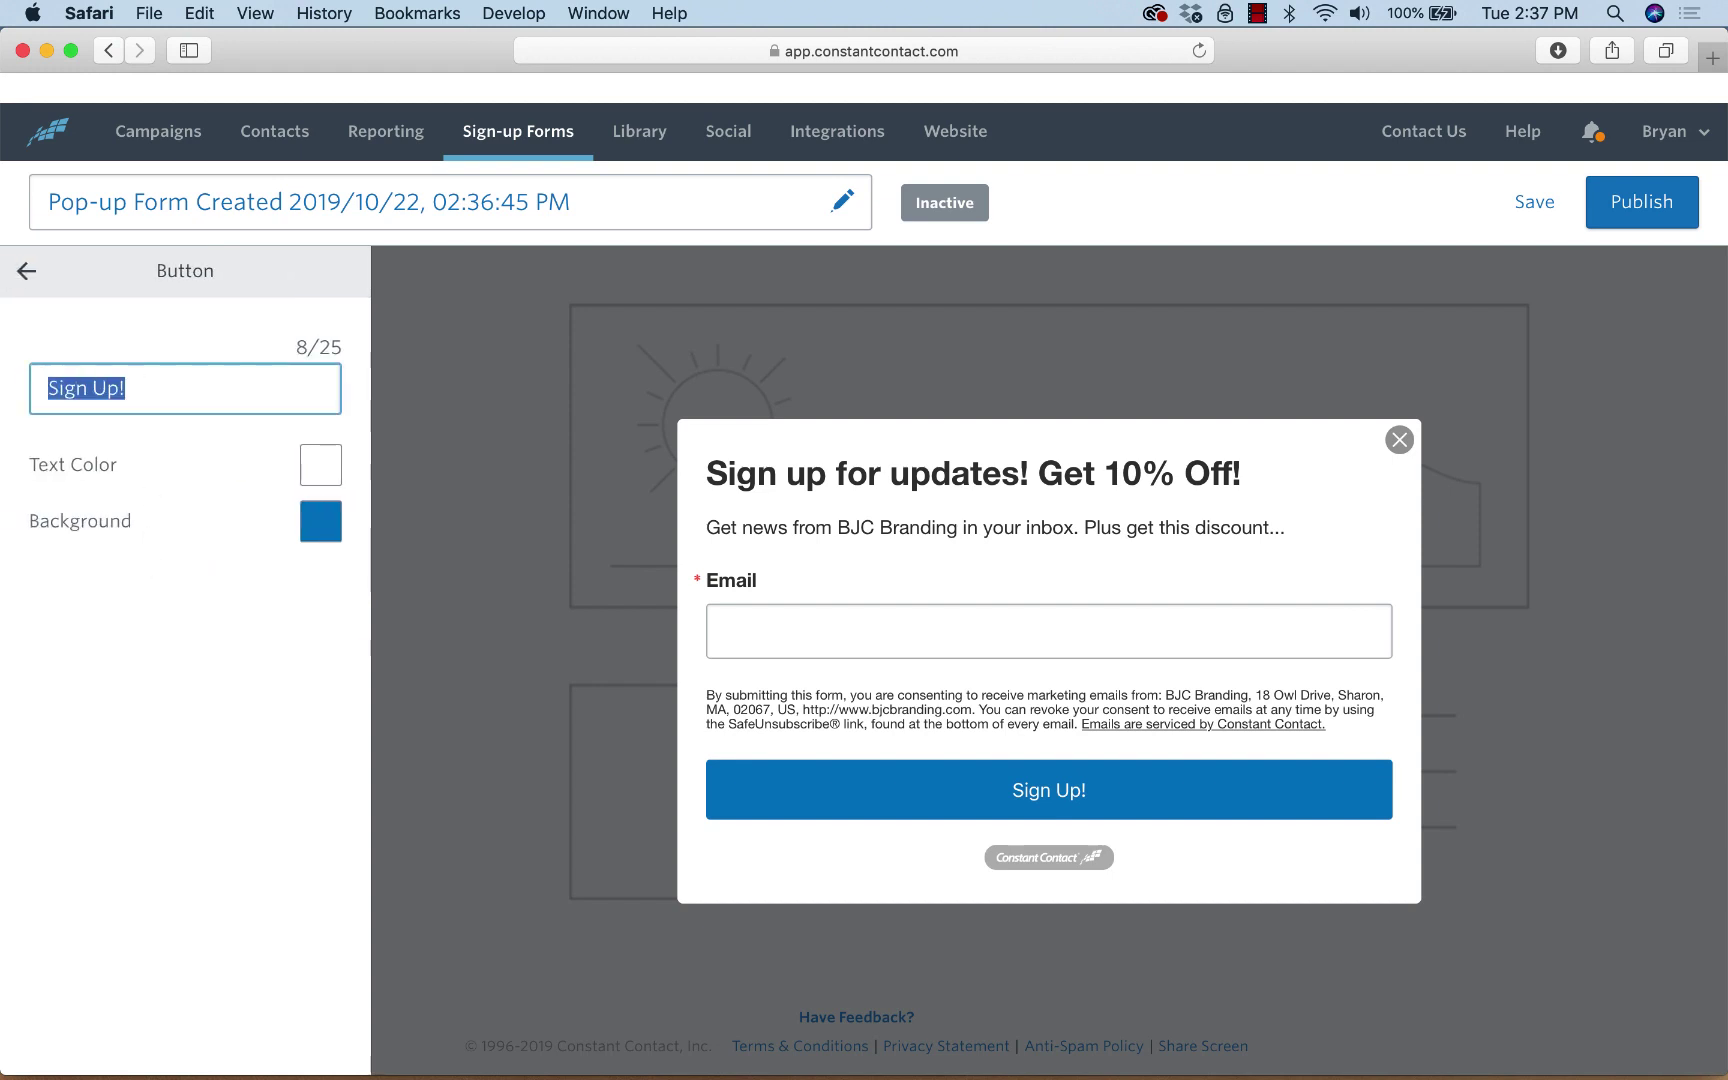
type("Get My Di")
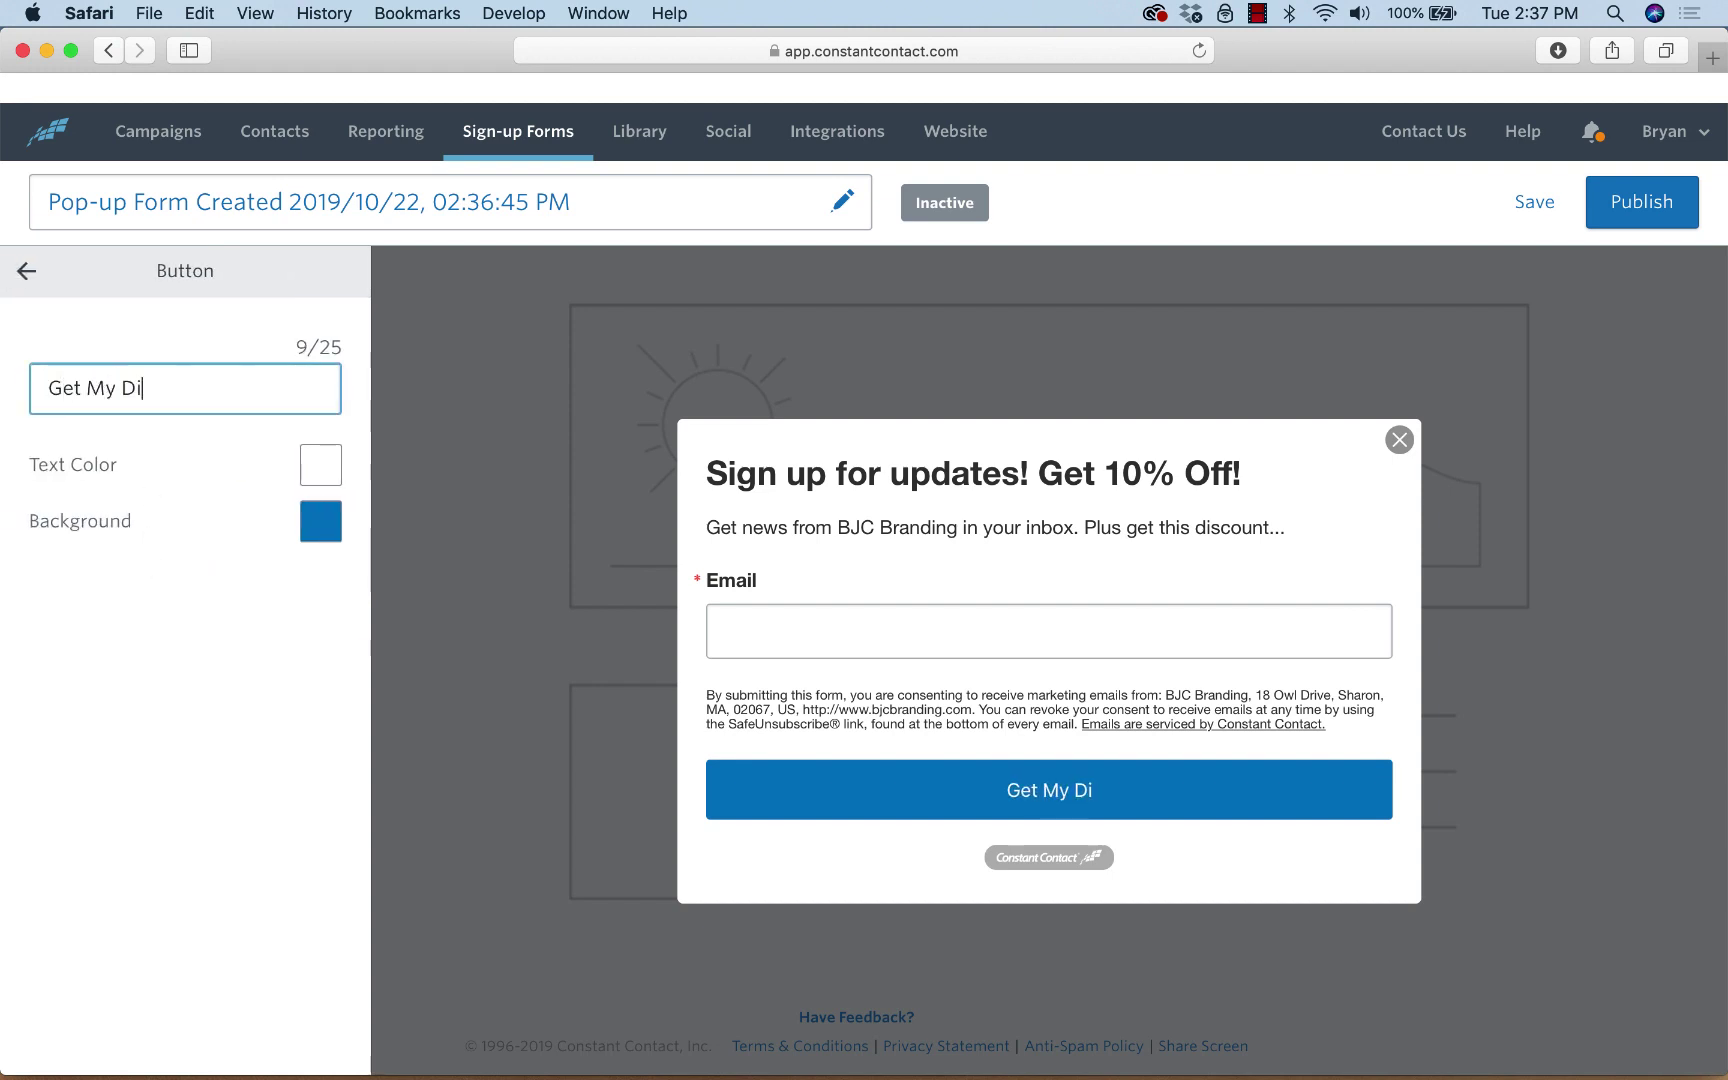
type("scount!")
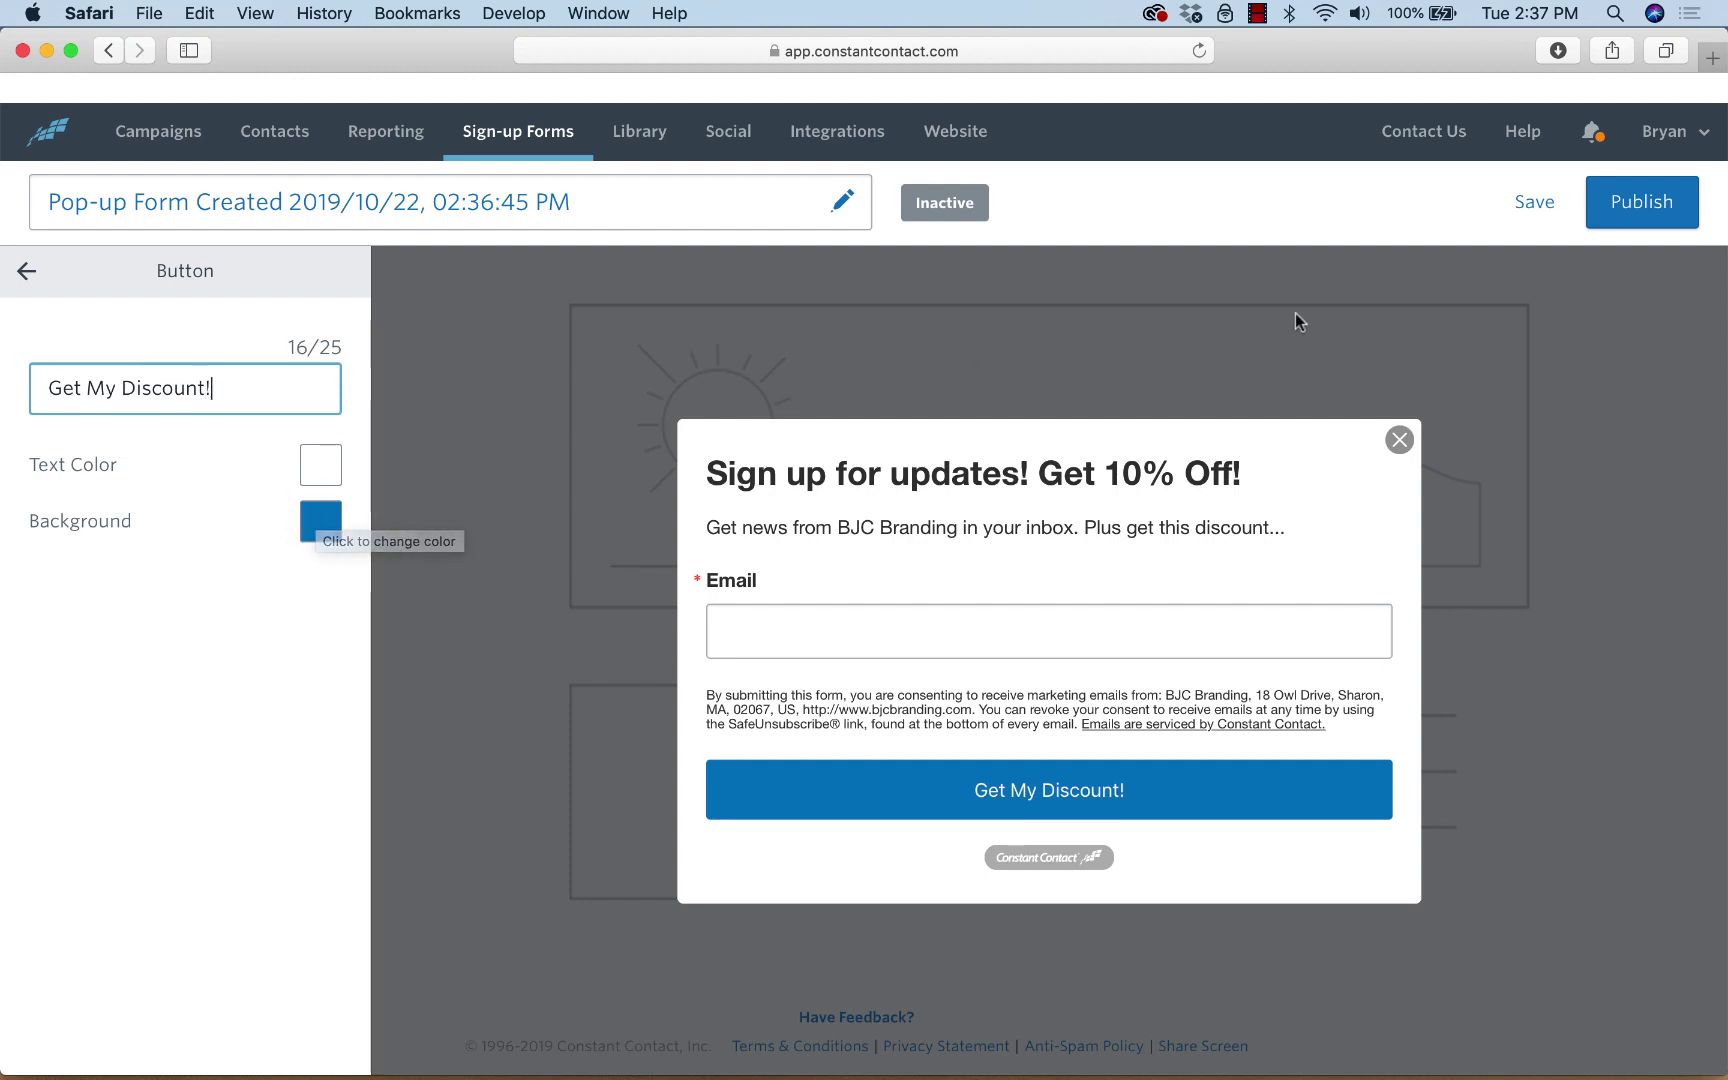
left_click(1668, 222)
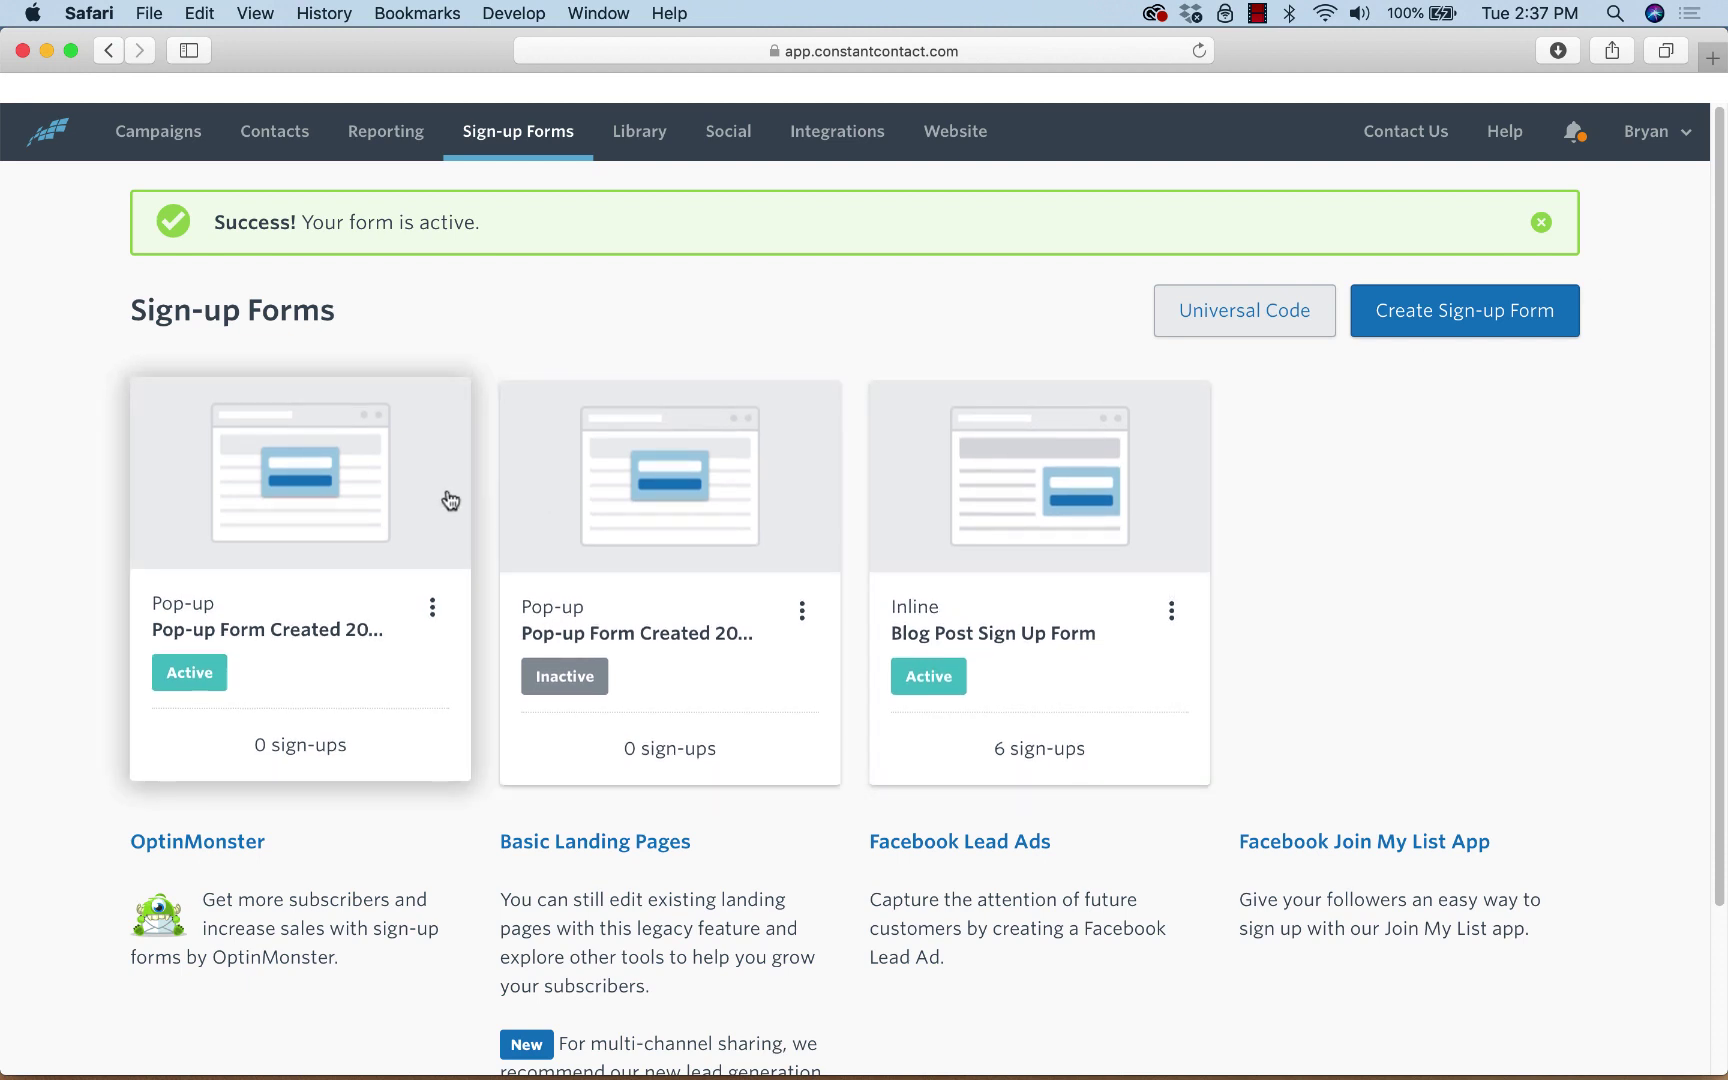
View the Universal Code embed script for active forms, then close it.
left_click(1218, 304)
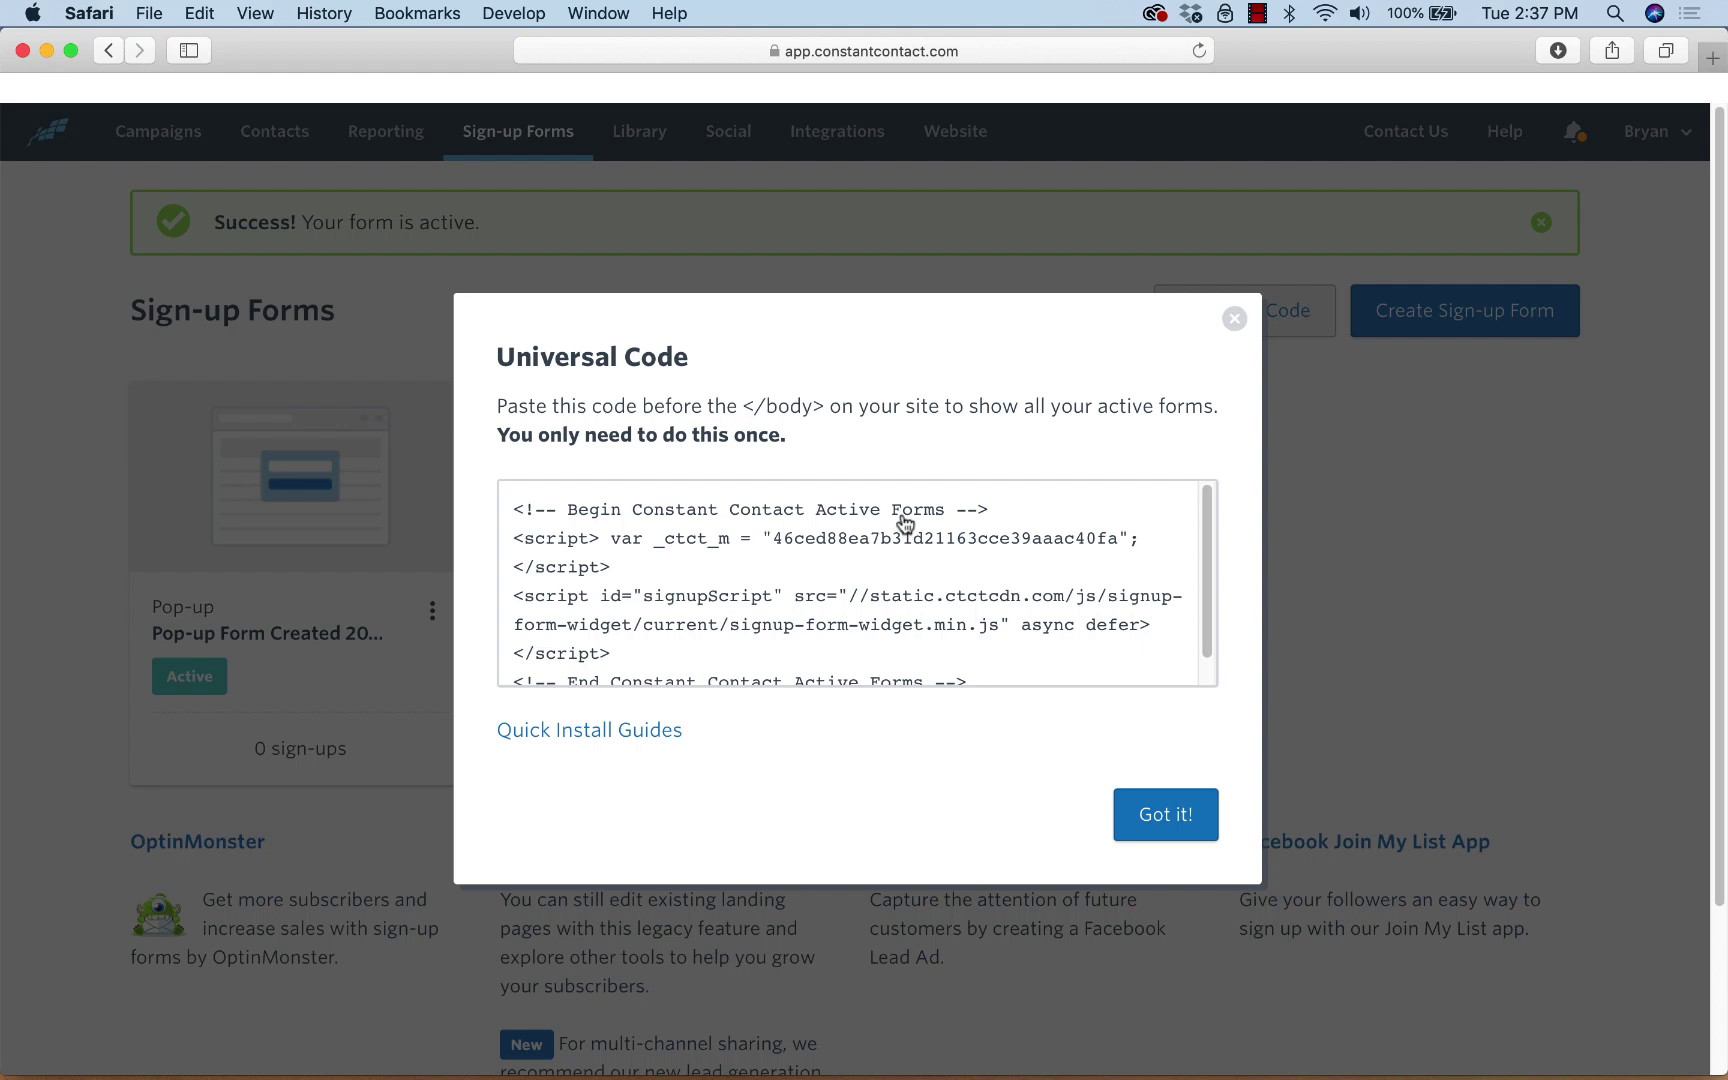
left_click(1240, 319)
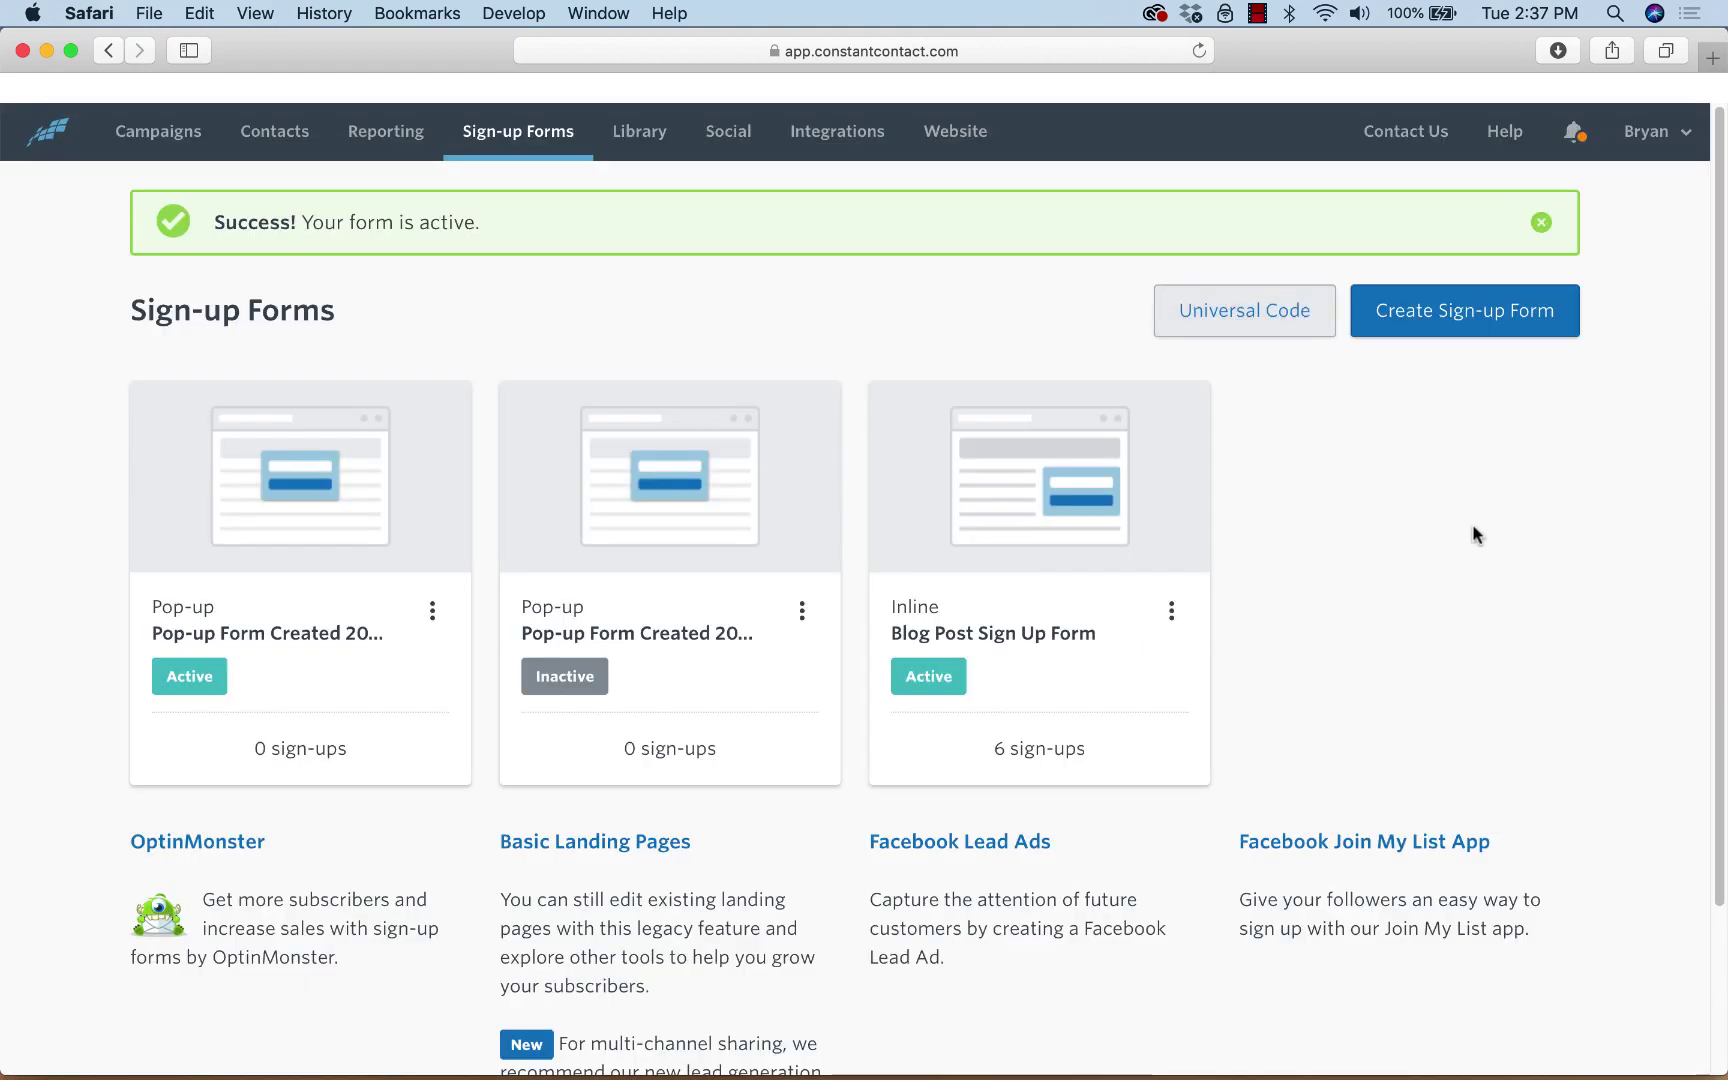